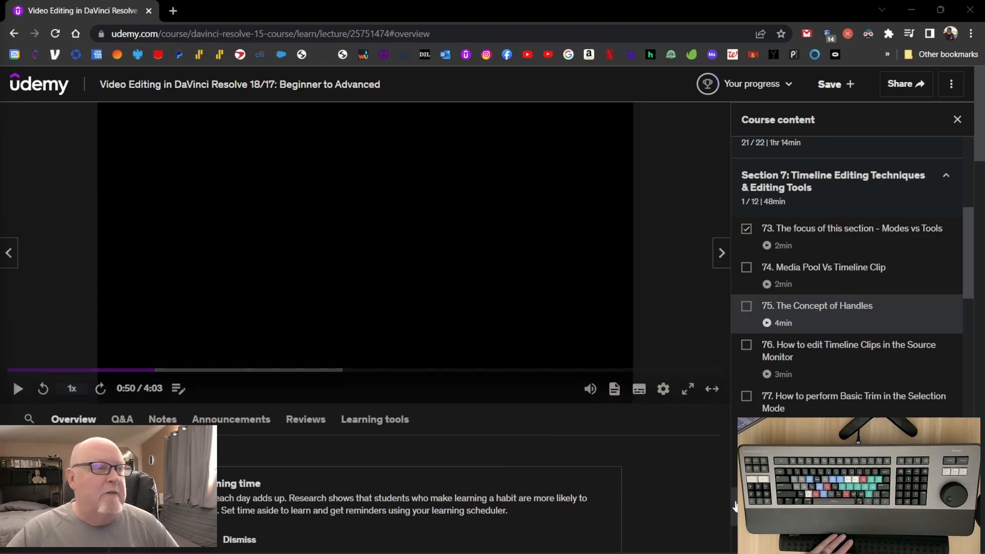
Switch to DaVinci Resolve, check the Media page and return to the Edit page of the Section 7 Edit Page Modes project.
mouse_move(351, 553)
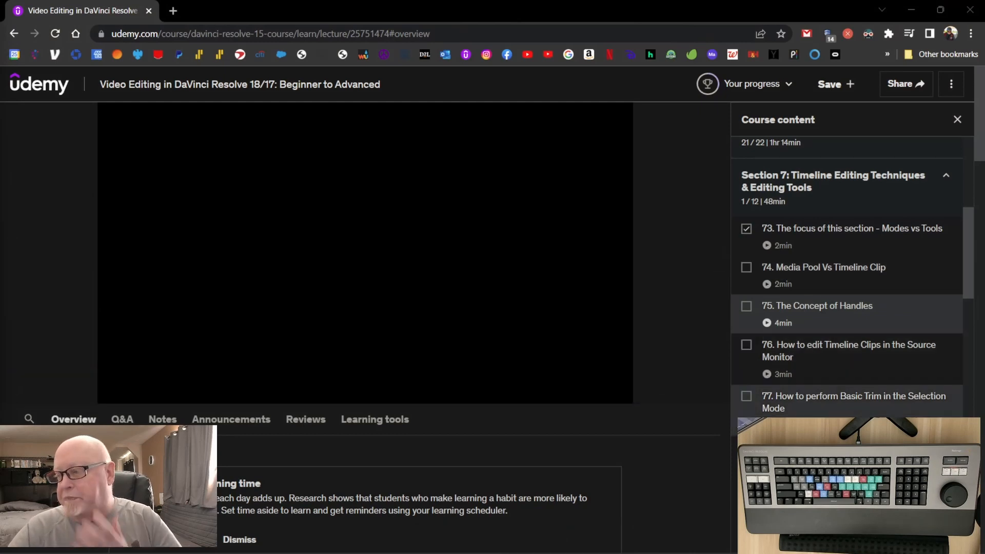
mouse_move(811, 553)
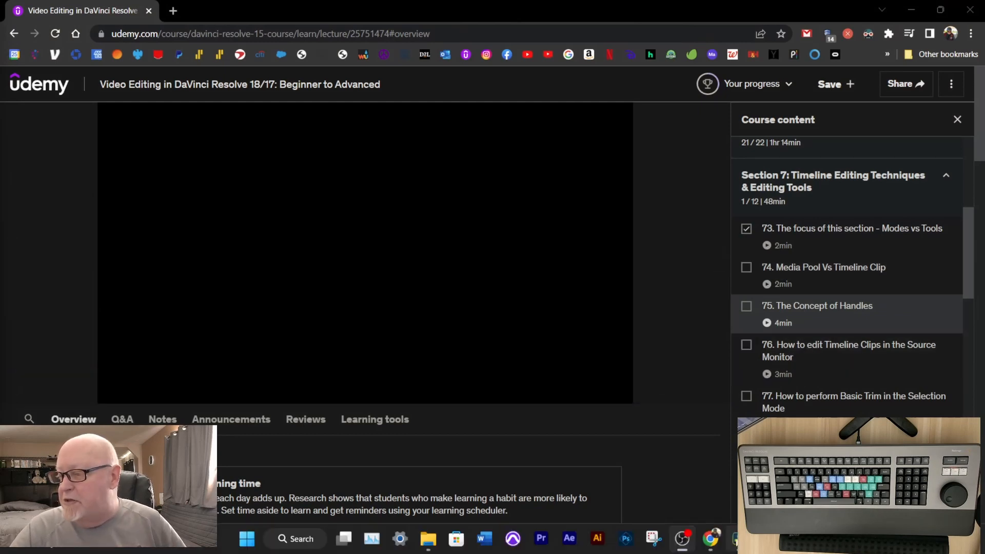
left_click(735, 540)
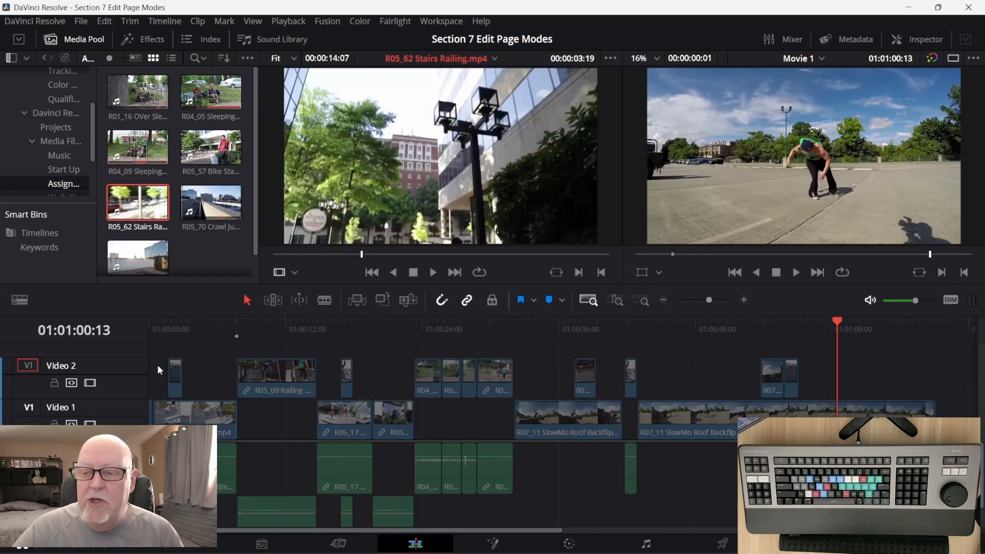
left_click(264, 545)
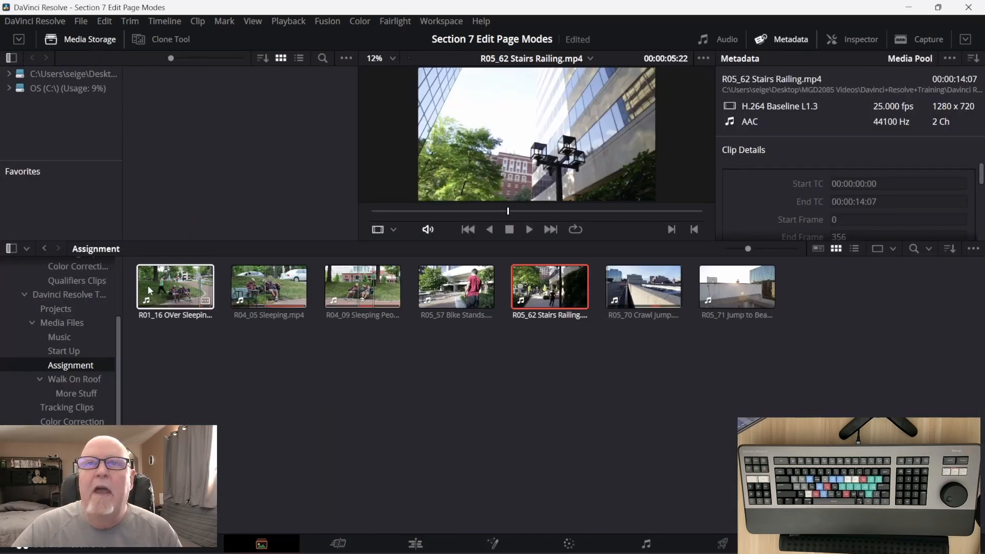
left_click(416, 544)
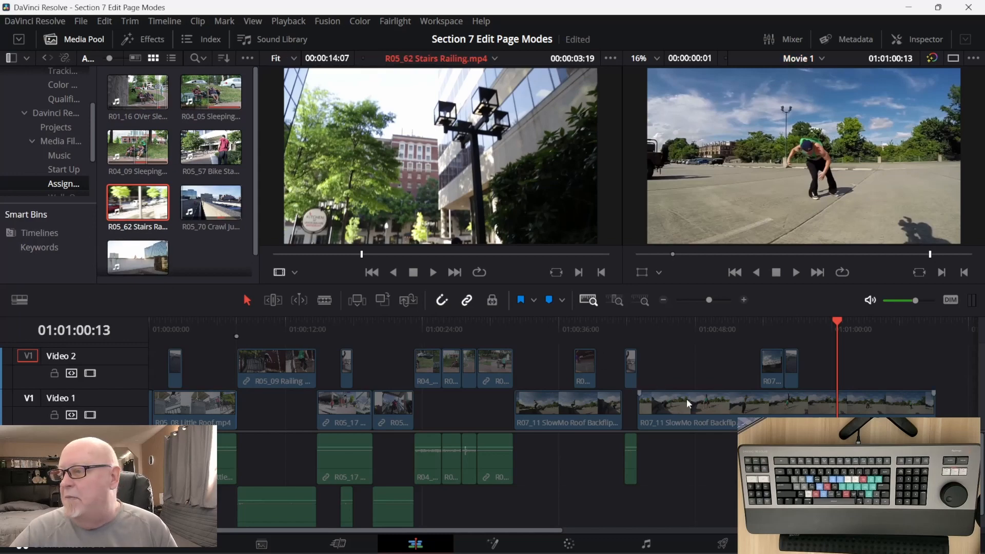
Open the last R07_11 SlowMo Roof Backflip timeline clip in the source viewer and adjust its out point to a duration of 00:00:24:12.
double_click(717, 412)
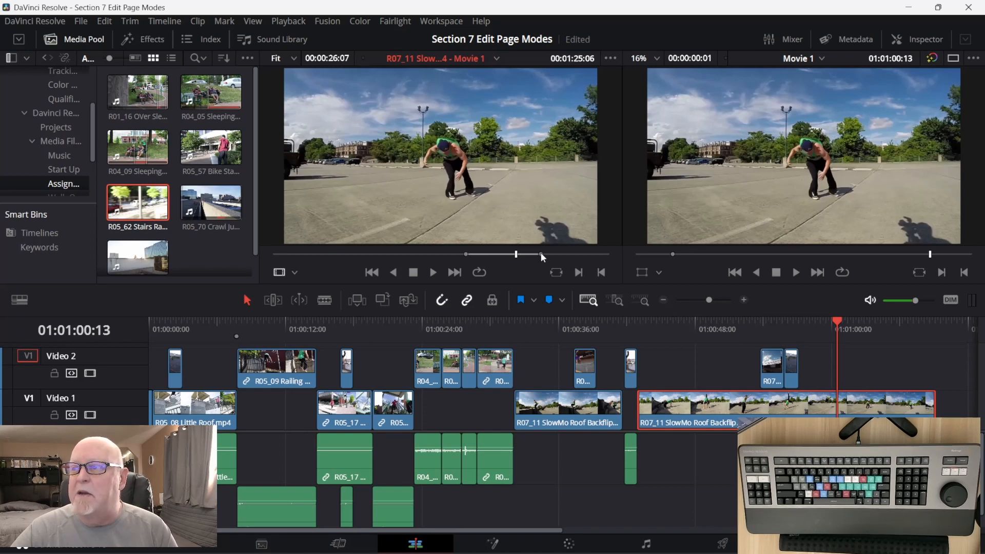
mouse_move(543, 251)
left_mouse_down()
mouse_move(564, 252)
mouse_move(531, 251)
left_mouse_up()
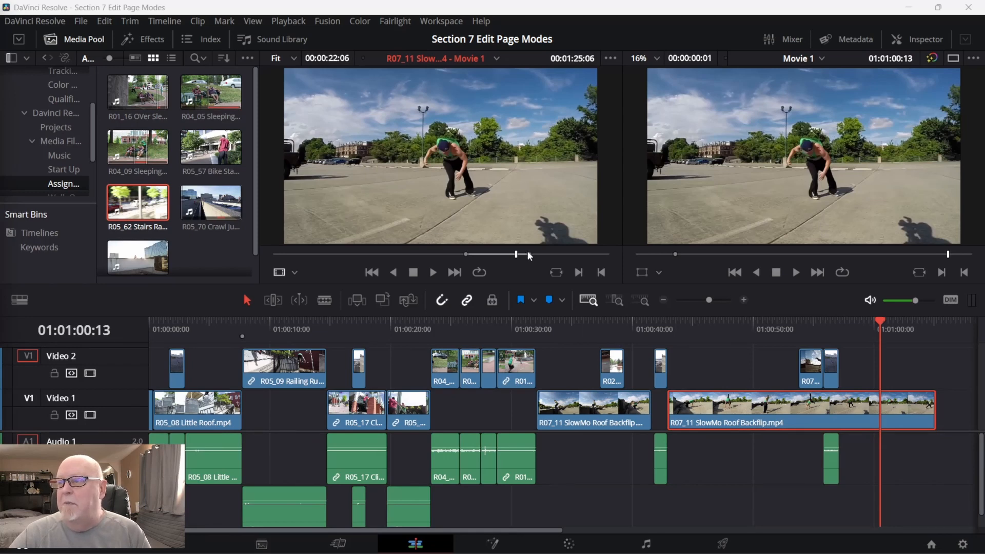
mouse_move(527, 252)
left_mouse_down()
mouse_move(535, 255)
mouse_move(520, 254)
mouse_move(540, 253)
mouse_move(532, 255)
left_mouse_up()
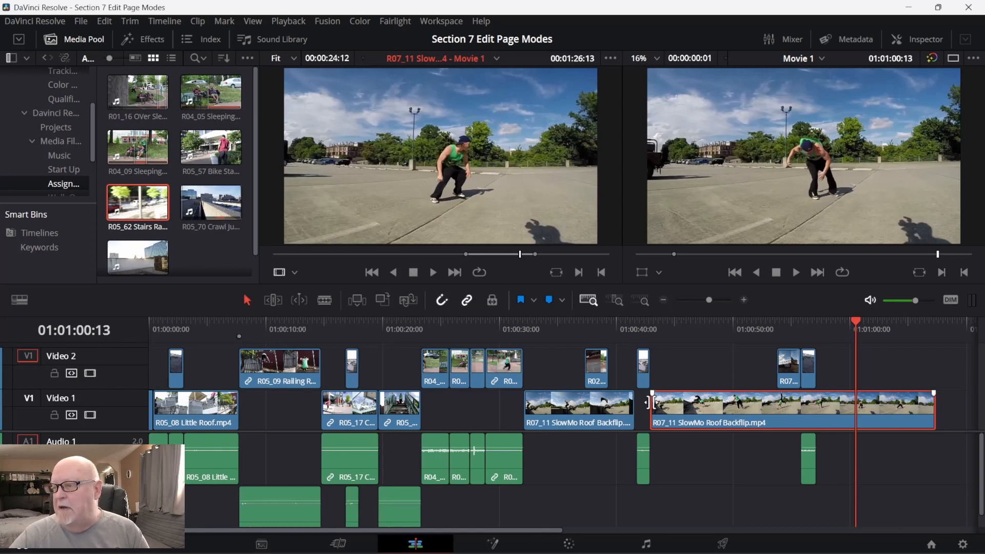
Try trimming the end of the last R07_11 SlowMo Roof Backflip clip in the timeline to a duration of 00:00:17:14, and undo the trim.
left_click_drag(934, 413, 856, 416)
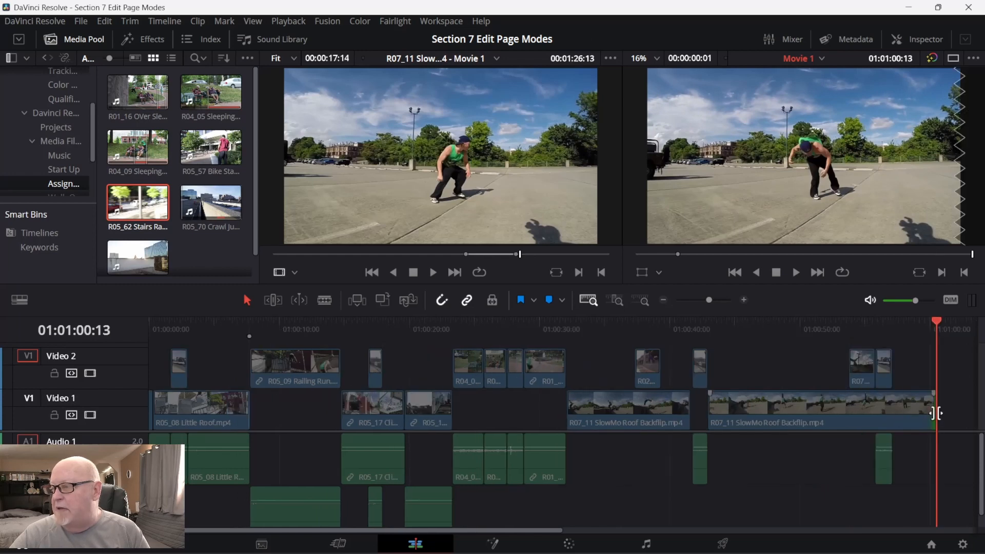
left_click_drag(935, 412, 944, 405)
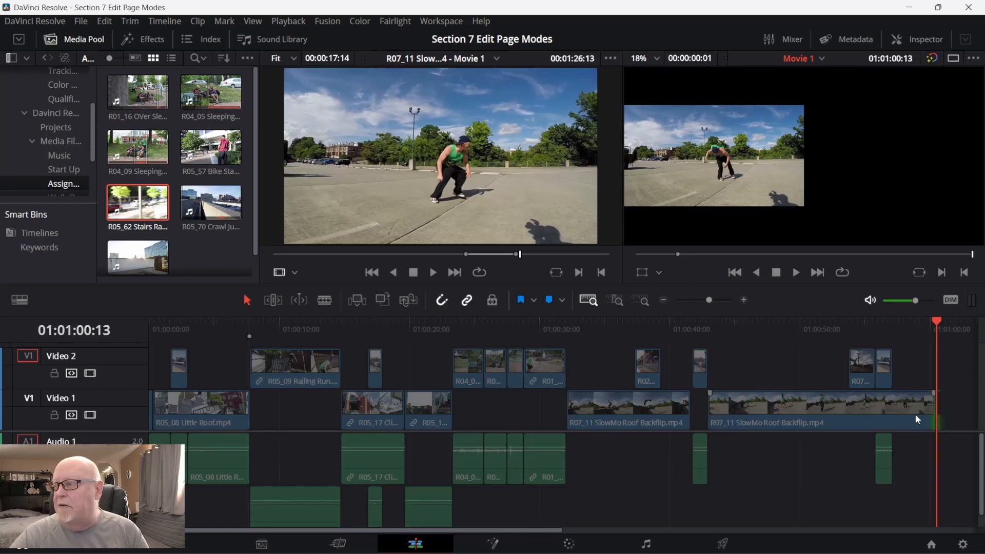
left_click(865, 412)
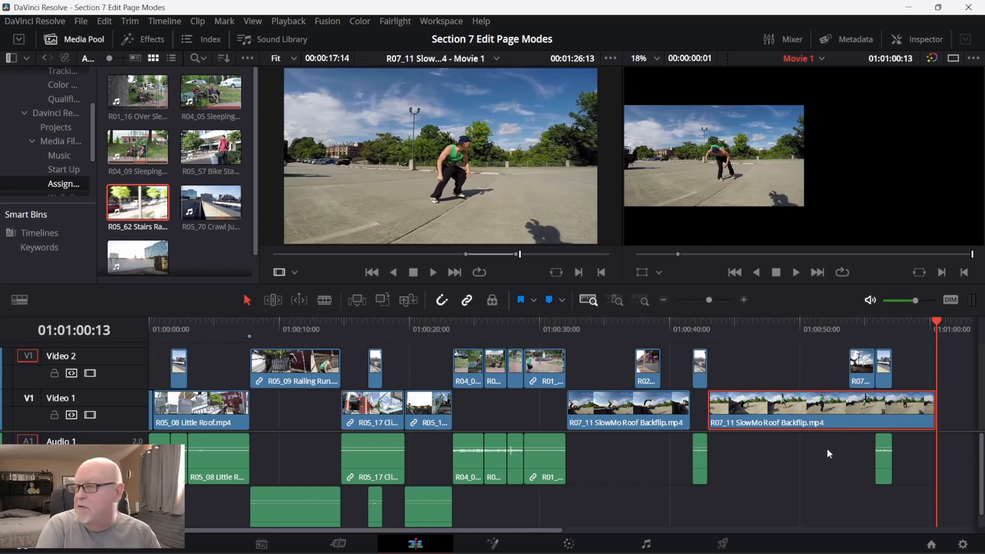
key("ctrl+z")
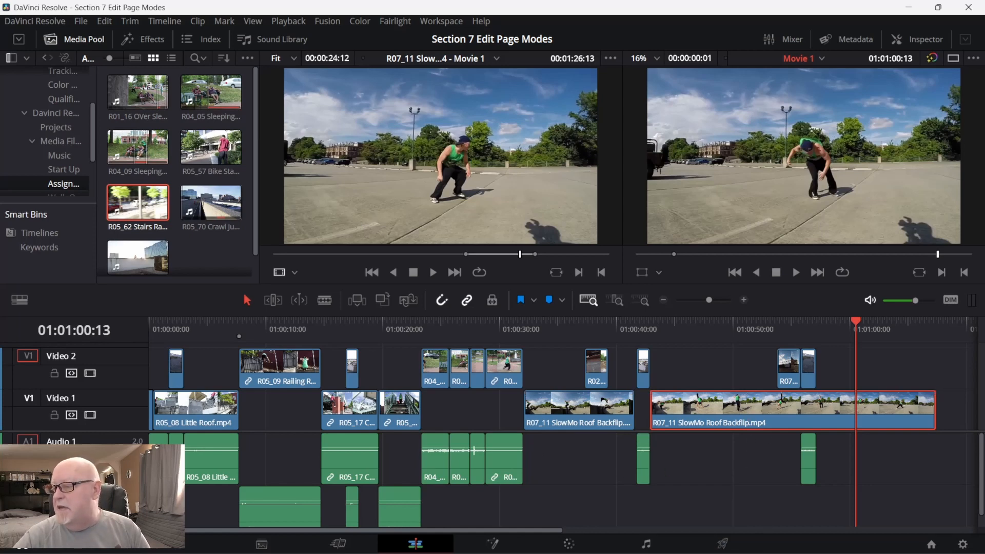
Switch to the Udemy course page in the browser and check the lecture list of Section 7 on timeline editing techniques.
mouse_move(761, 552)
left_click(710, 539)
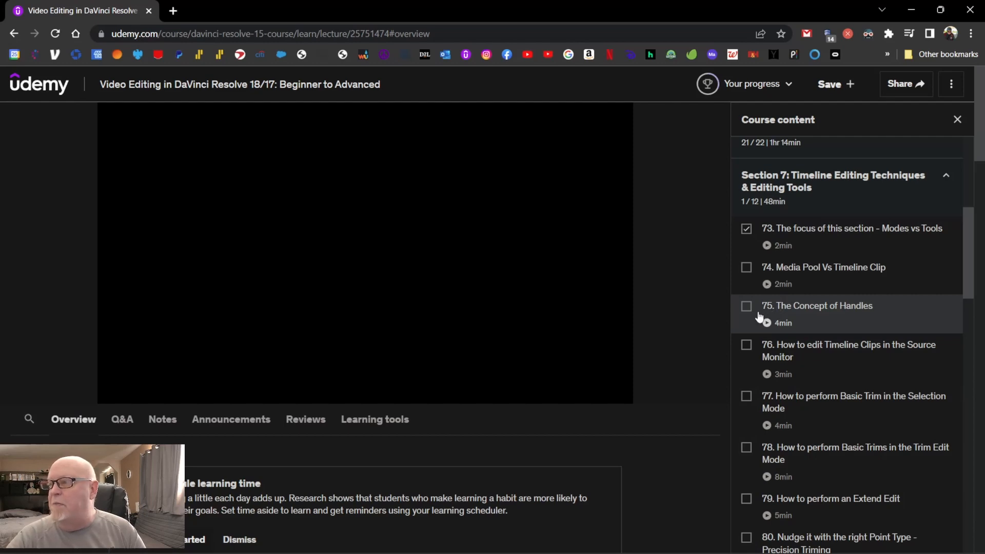
mouse_move(480, 343)
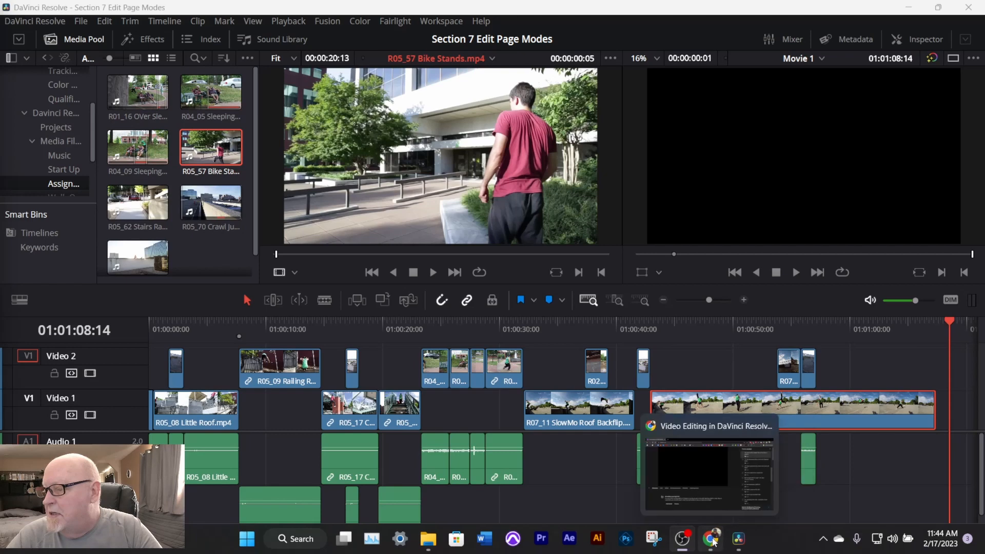
left_click(714, 543)
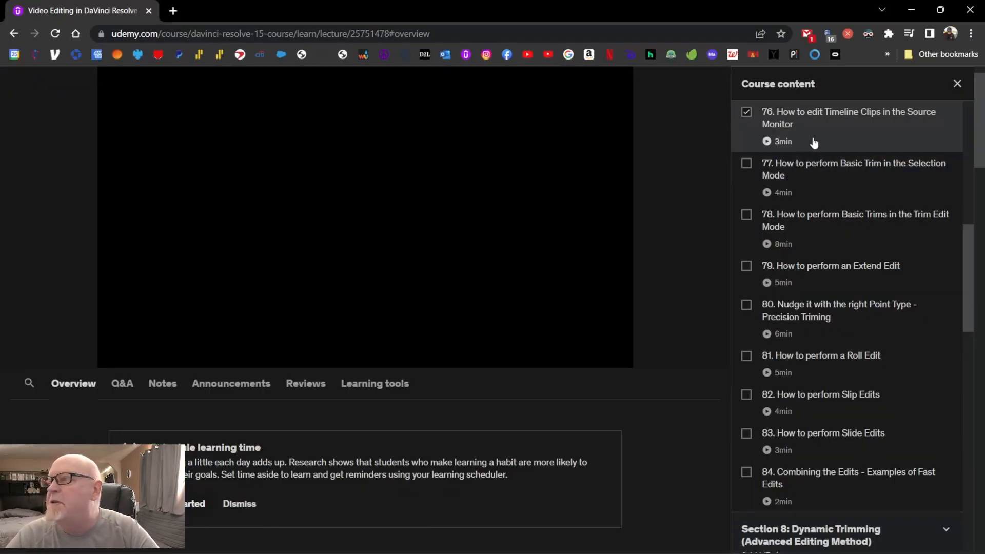
Switch back to DaVinci Resolve, set the Edit page to single viewer mode and enlarge the viewer area above the timeline.
mouse_move(673, 550)
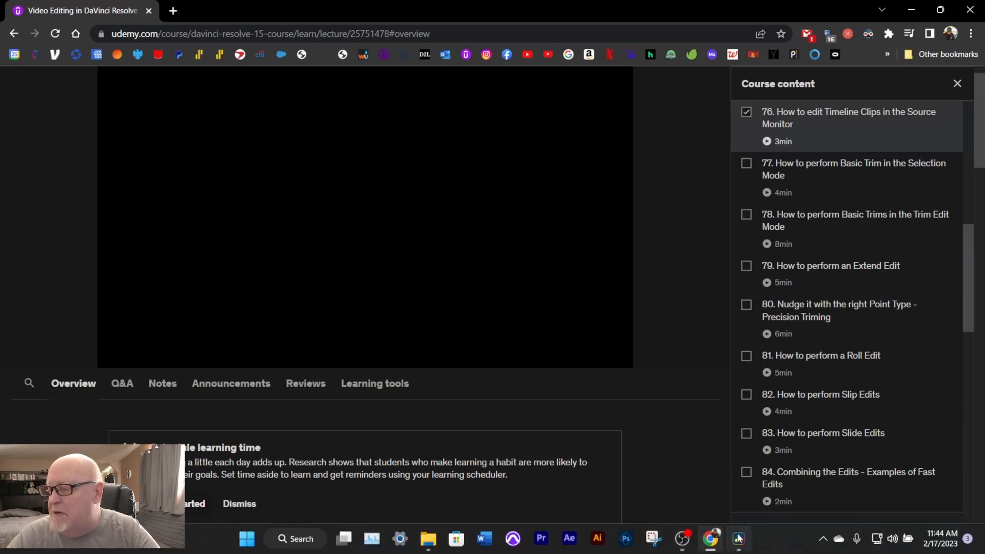
left_click(739, 538)
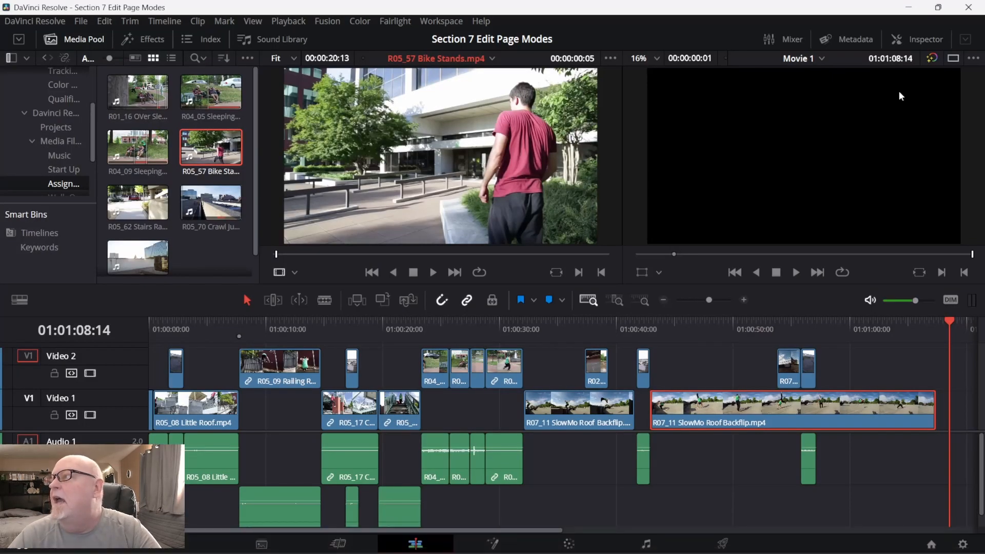
left_click(953, 58)
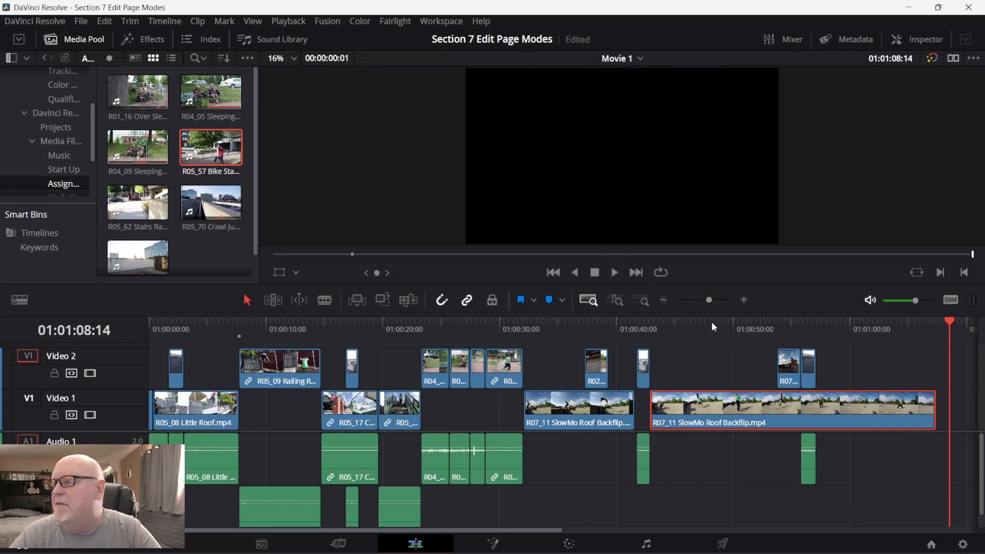
left_click_drag(707, 314, 697, 344)
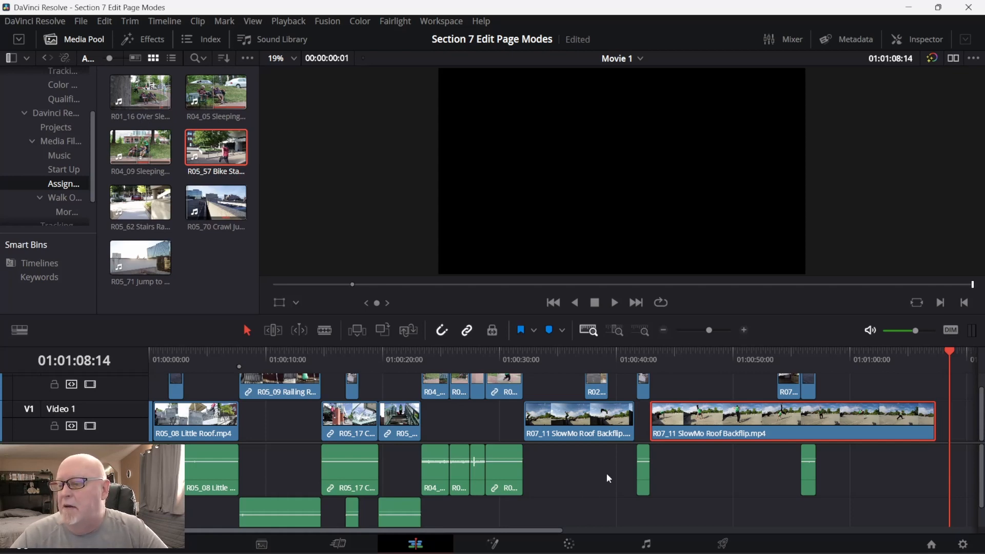
Add R05_57 Bike Stands.mp4 to Video 1 after the last backflip clip and fit the whole timeline in view.
left_click_drag(540, 527, 677, 515)
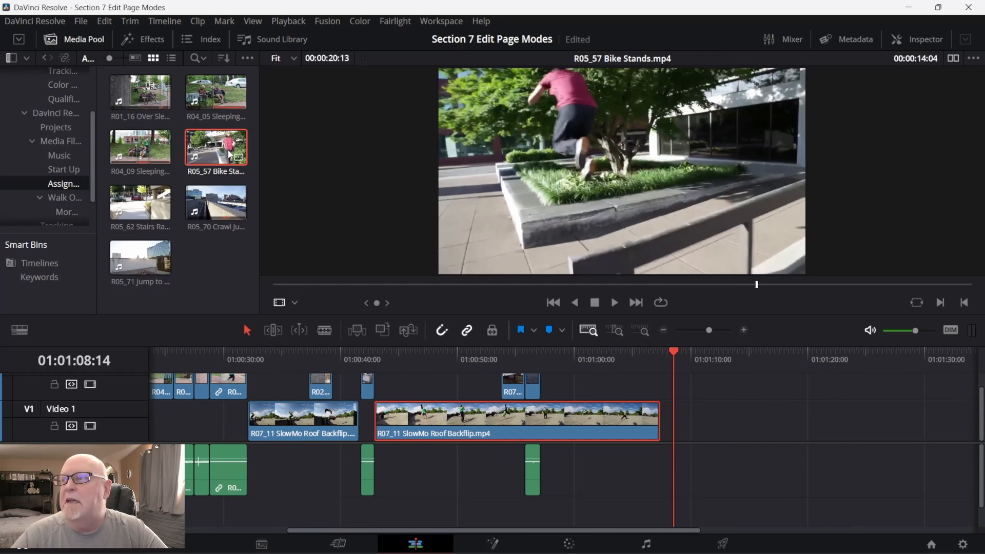
left_click_drag(229, 155, 697, 435)
key("shift+z")
left_click(902, 438)
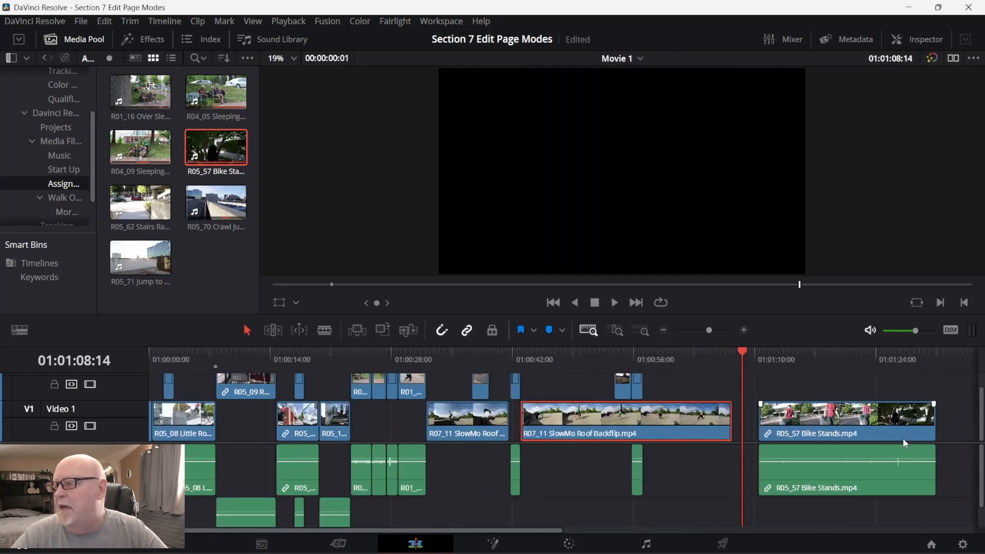
Load the R05_57 Bike Stands timeline clip into the single viewer and toggle dual viewer mode on and off.
double_click(872, 429)
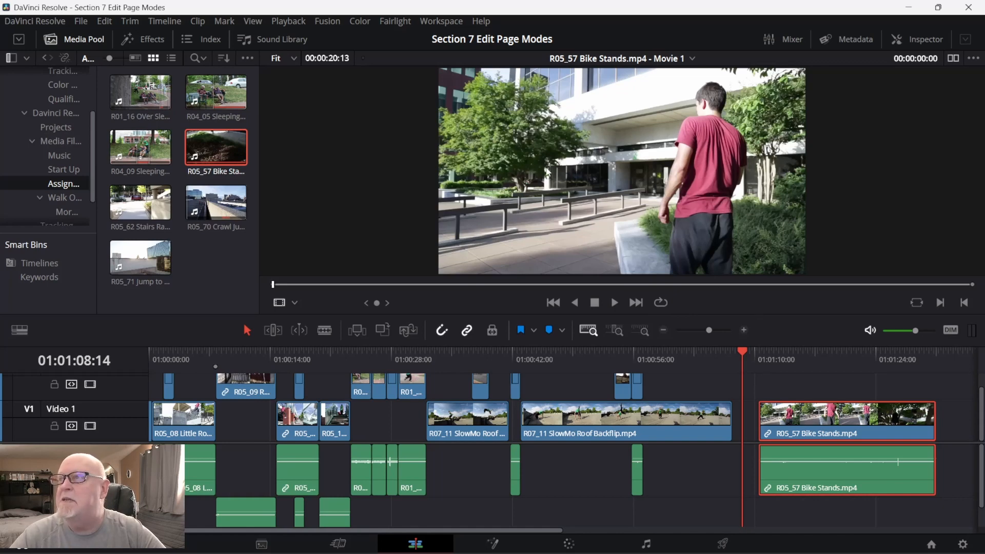
left_click(953, 59)
left_click(955, 59)
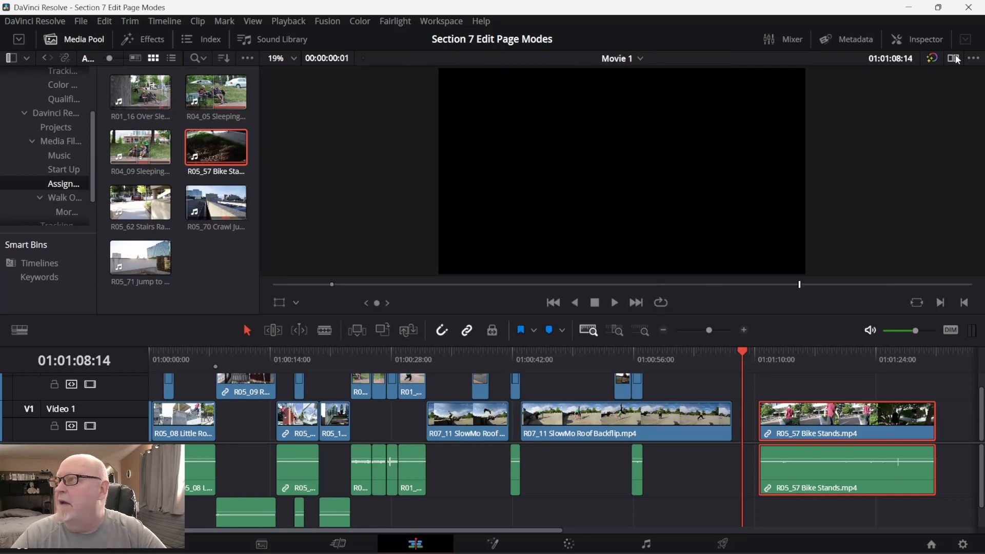
left_click(825, 408)
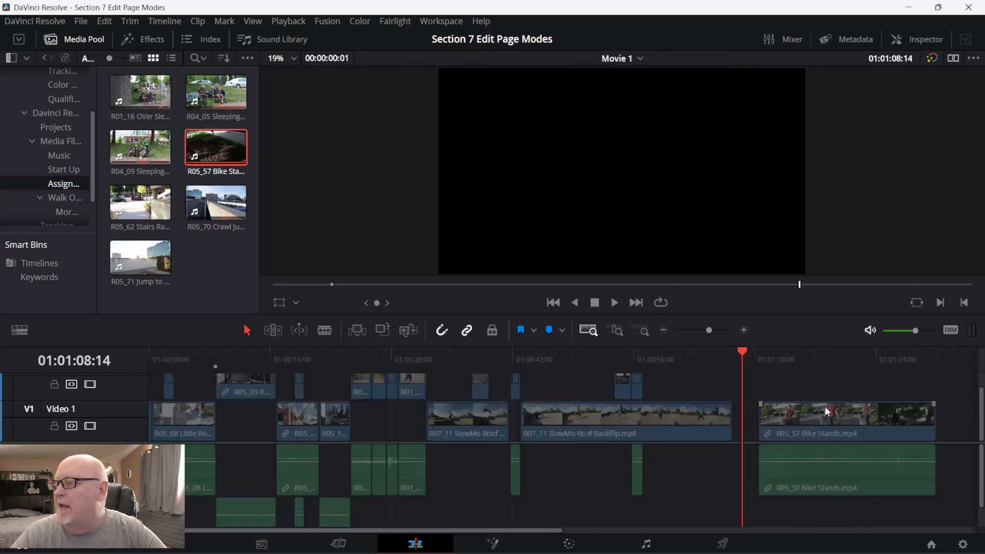
Trim the R05_57 Bike Stands timeline clip in the viewer to about 00:00:11:18–00:00:17:06, and move it directly against the last backflip clip.
double_click(830, 425)
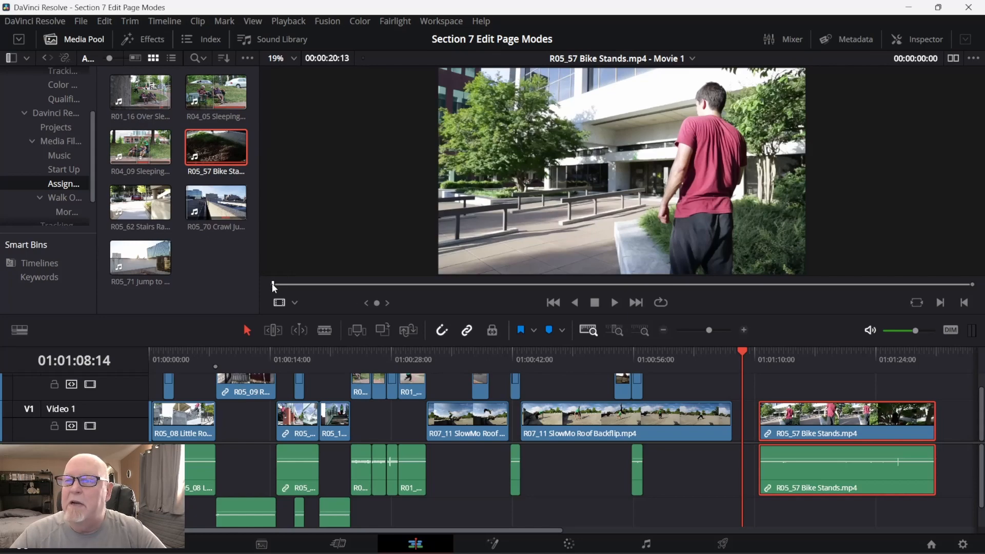
left_click_drag(273, 286, 540, 286)
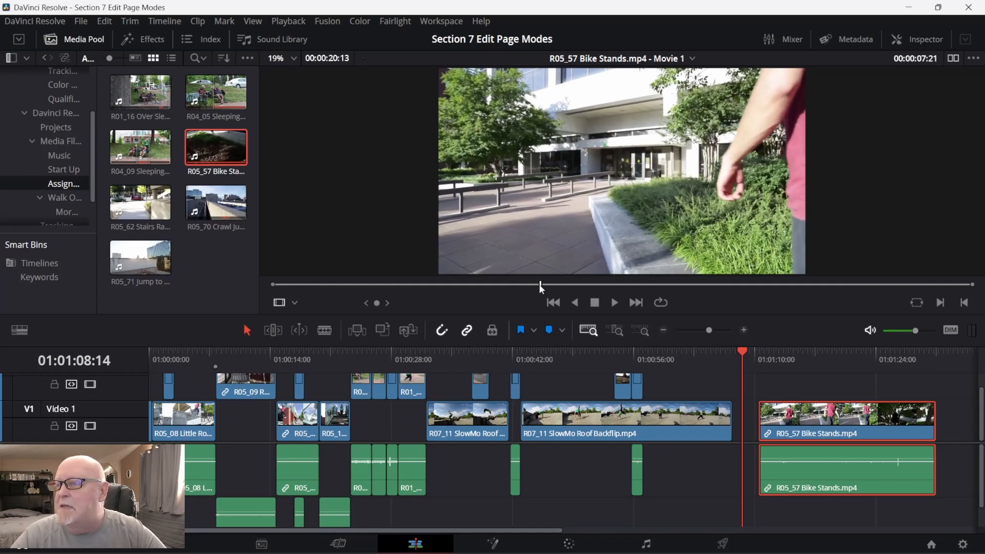
left_click_drag(539, 285, 672, 288)
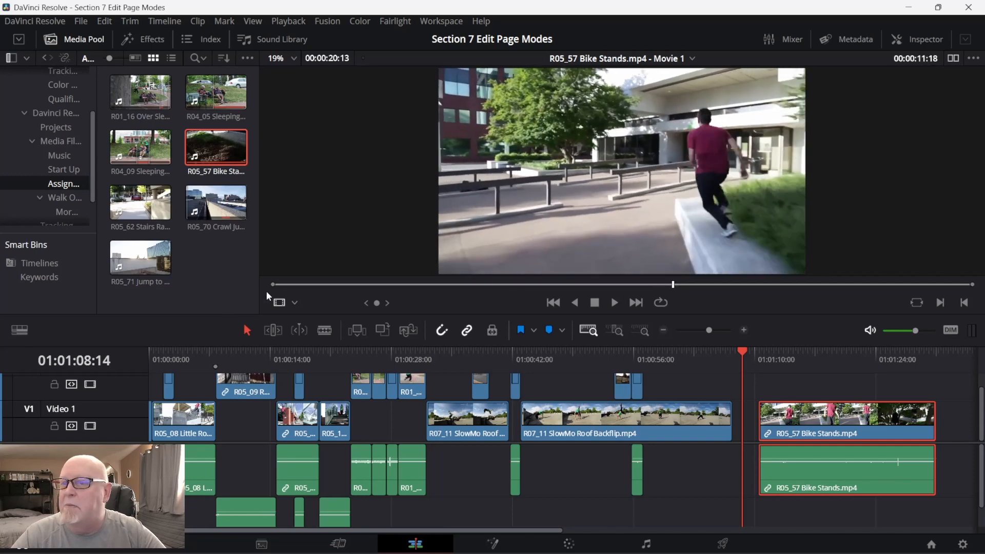
left_click_drag(272, 286, 862, 286)
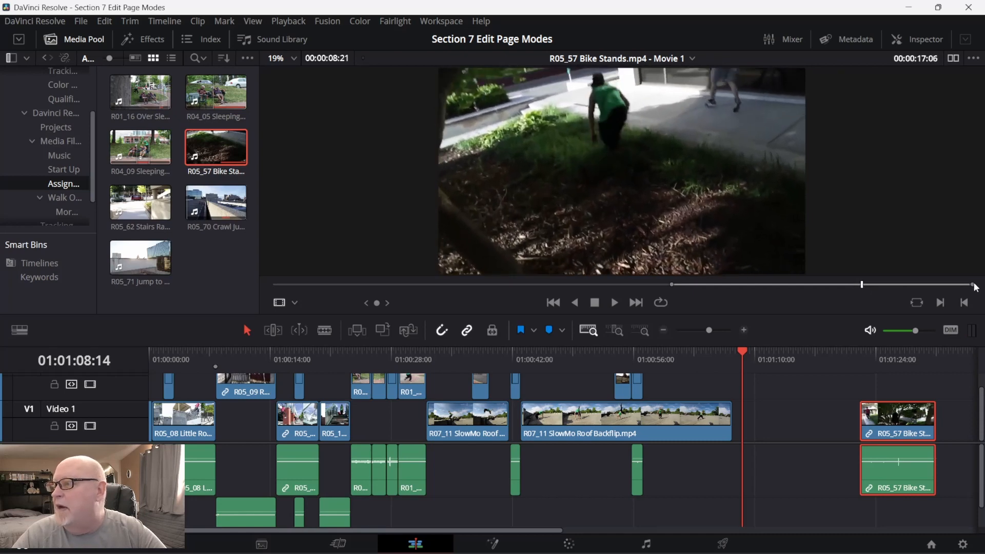
left_click_drag(972, 284, 861, 285)
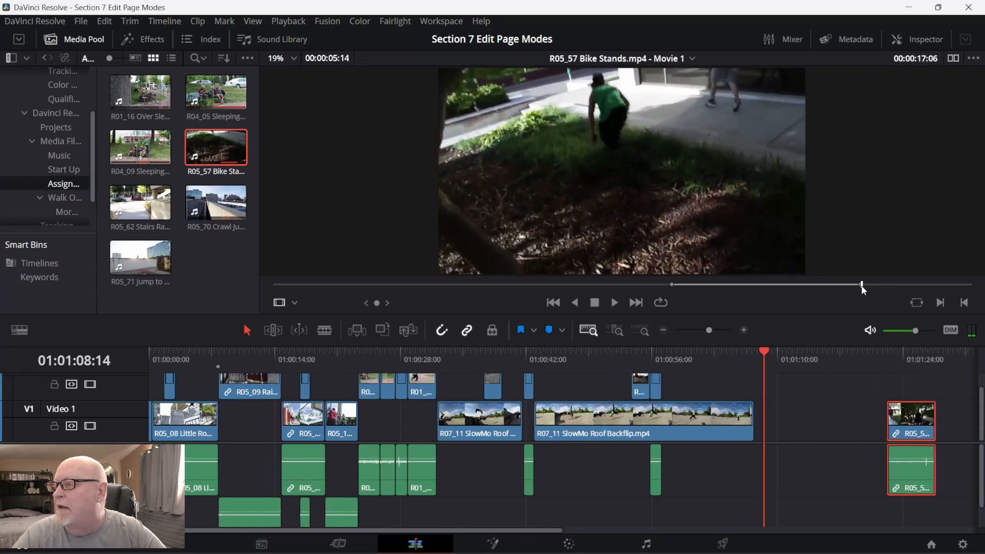
left_click_drag(918, 422, 775, 435)
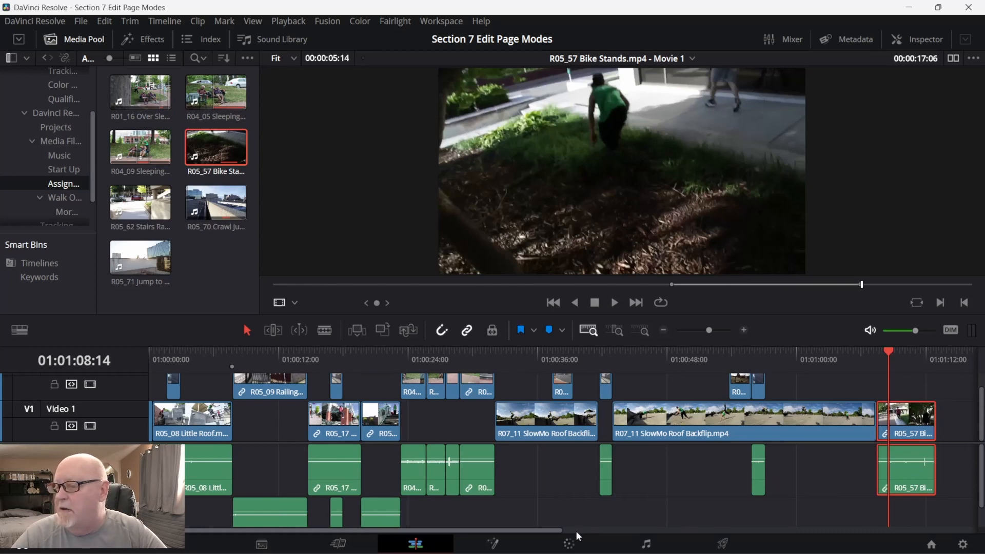
Add R05_62 Stairs Railing.mp4 to Video 1 at 01:01:18:05, after the Bike Stands clip, and fit the timeline in view.
left_click_drag(554, 530, 686, 532)
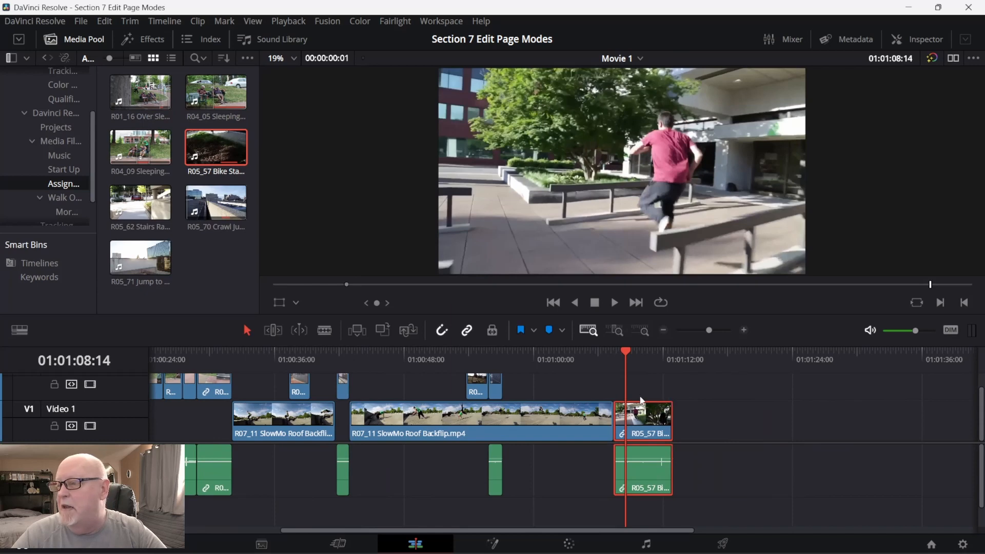
left_click_drag(626, 351, 730, 359)
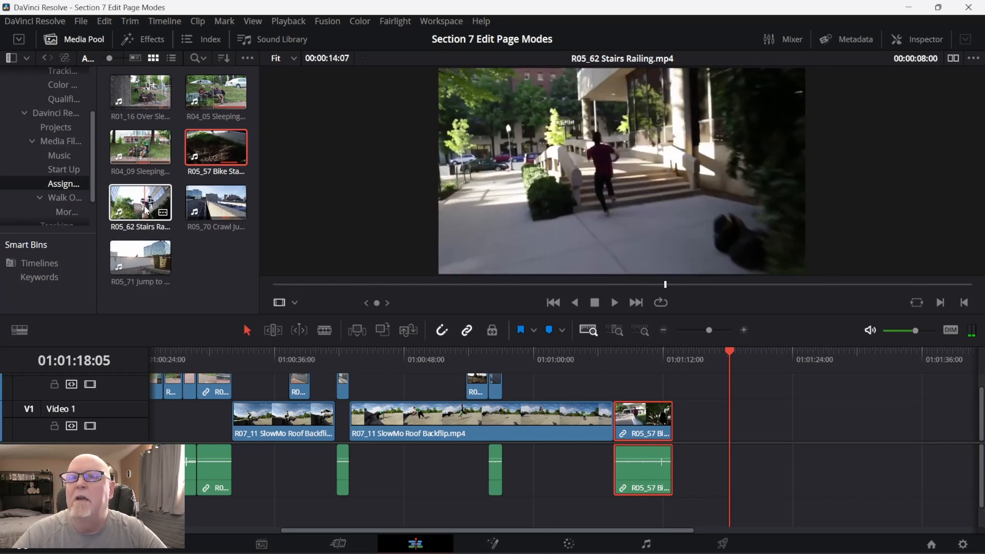
left_click(147, 211)
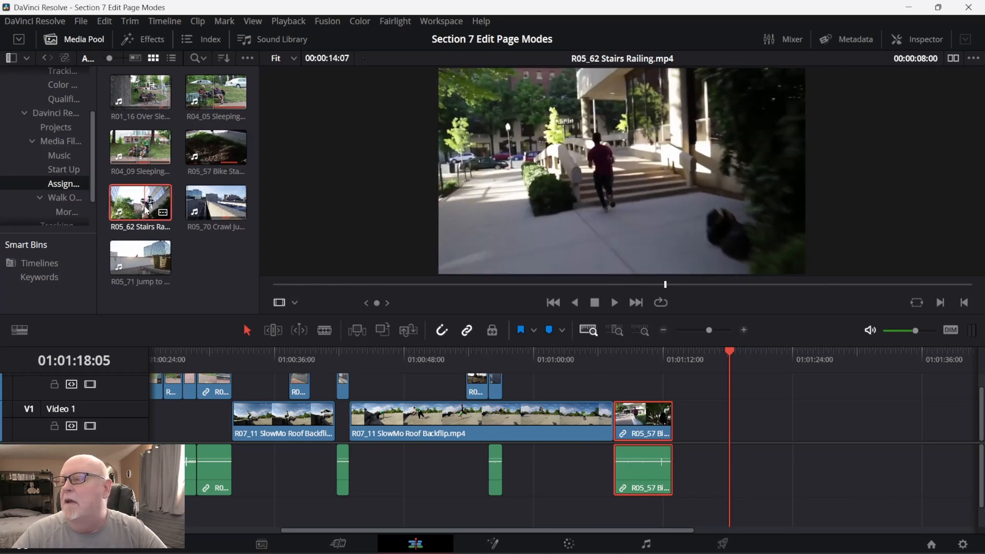
left_click_drag(146, 210, 722, 436)
key("shift+z")
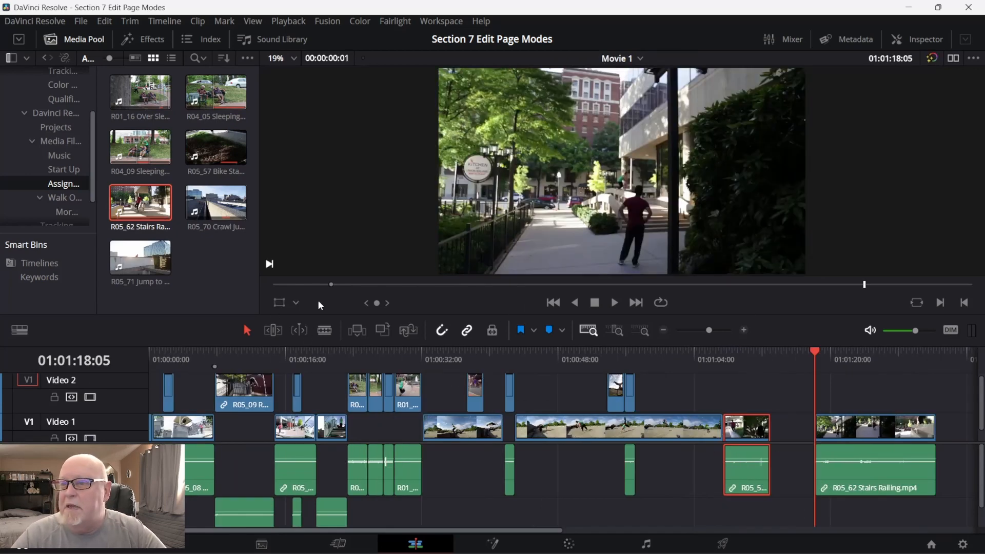
Set the Movie 1 timeline's in point at 01:00:00:15 and its out point at 01:01:31:15.
left_click_drag(331, 284, 266, 285)
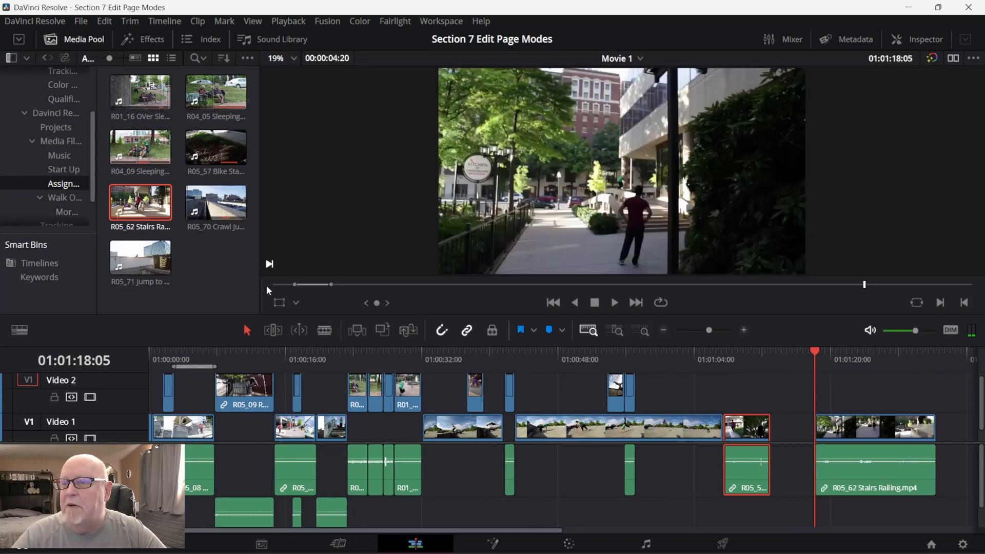
left_click_drag(329, 283, 472, 285)
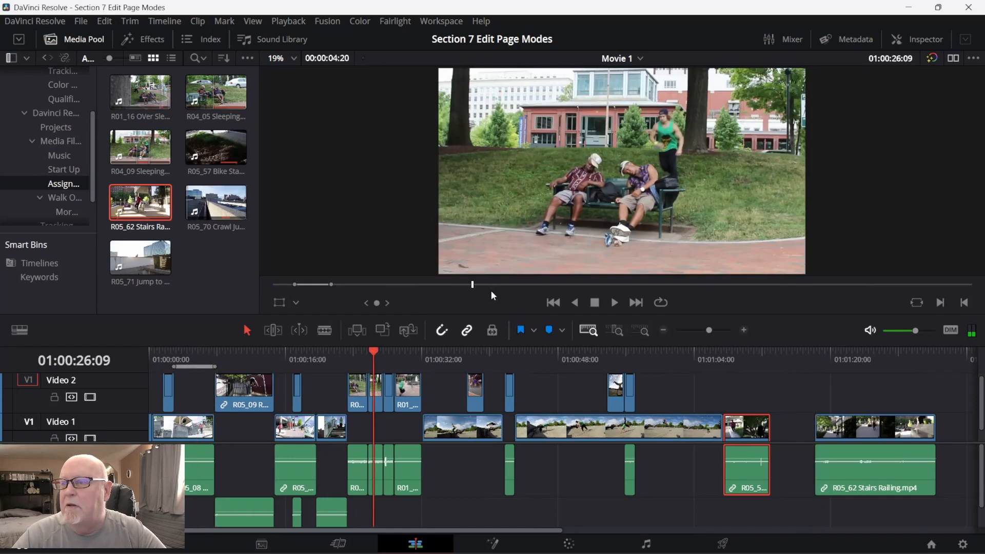
left_click(967, 285)
key("o")
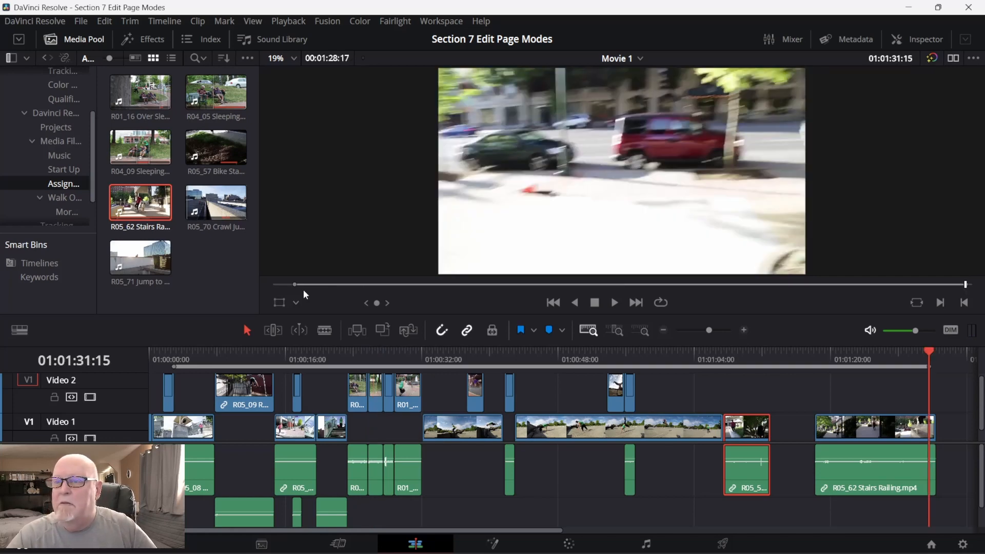
left_click(275, 284)
key("i")
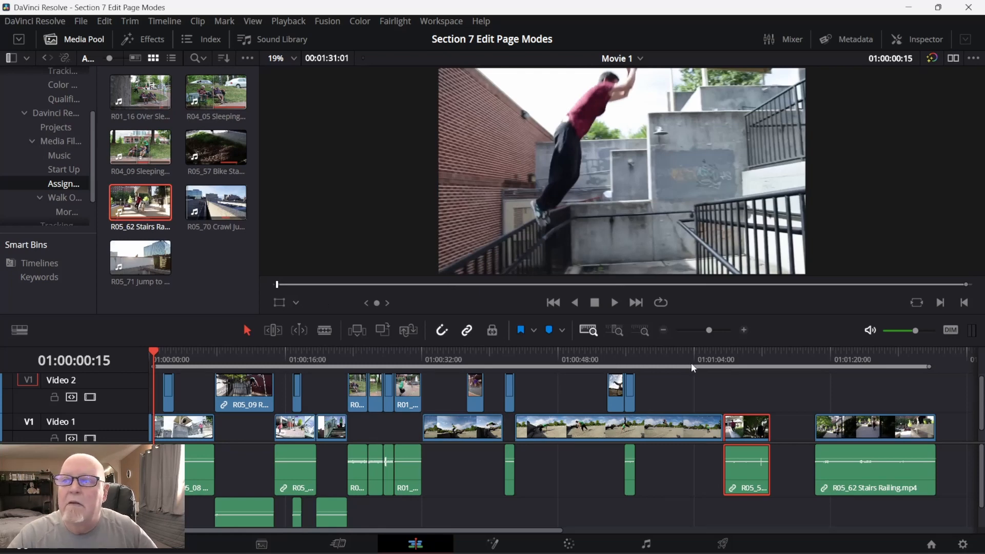
Load the R05_62 Stairs Railing timeline clip into the viewer and trim it to 00:00:08:11–00:00:10:21.
left_click_drag(700, 285, 872, 282)
double_click(902, 442)
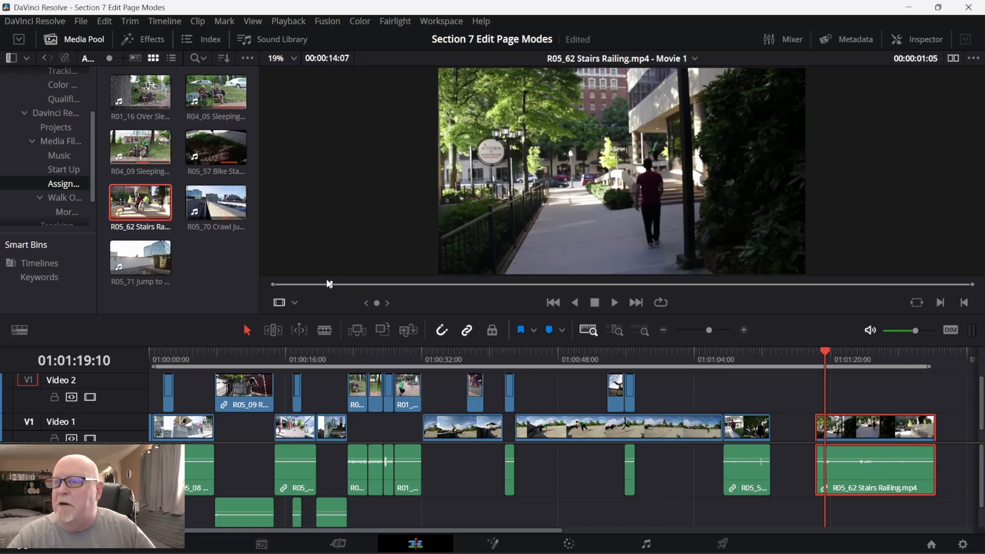
left_click_drag(329, 283, 688, 280)
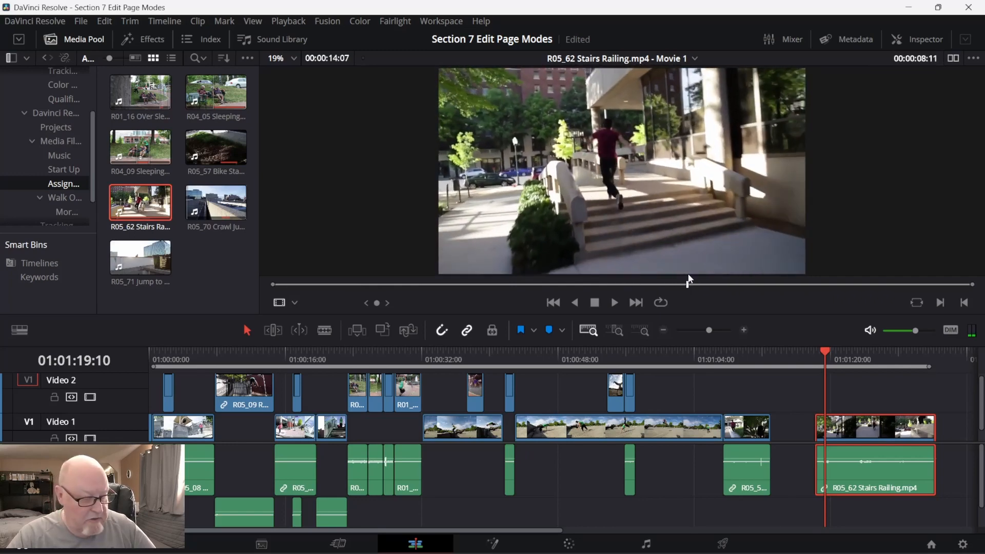
key("i")
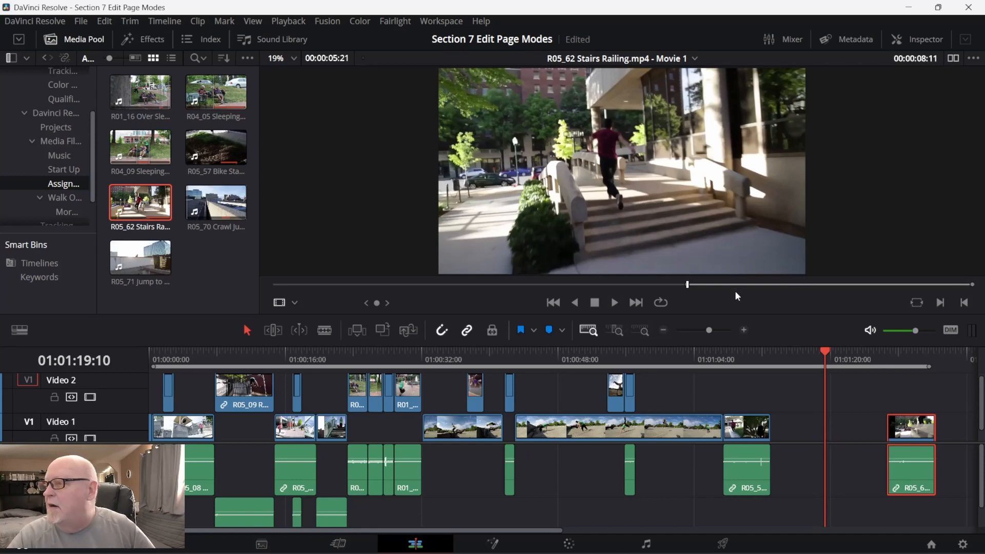
left_click_drag(688, 283, 806, 283)
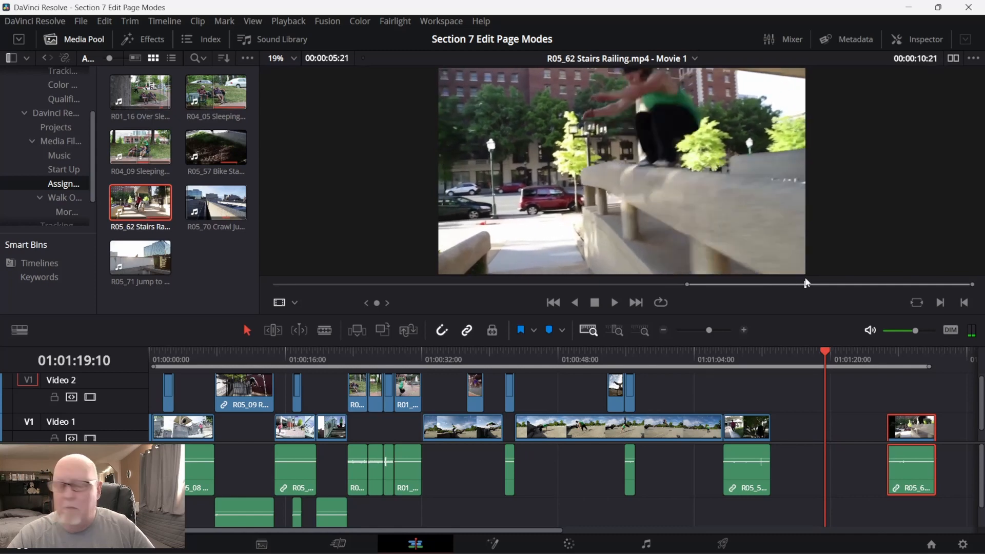
key("o")
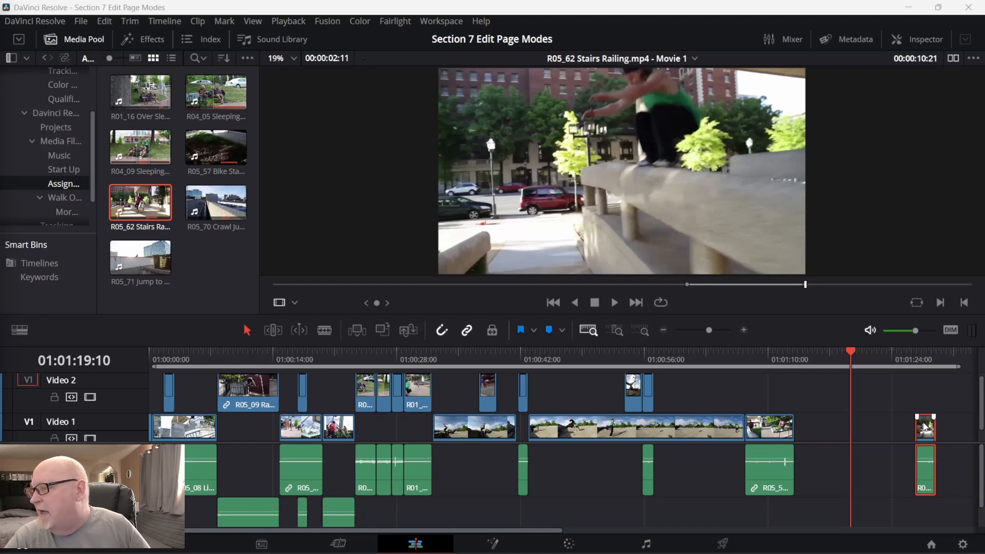
Try to ripple delete the gap between the Bike Stands and Stairs Railing clips on Video 1, and undo the deletion.
left_click_drag(925, 427, 881, 435)
left_click(880, 434)
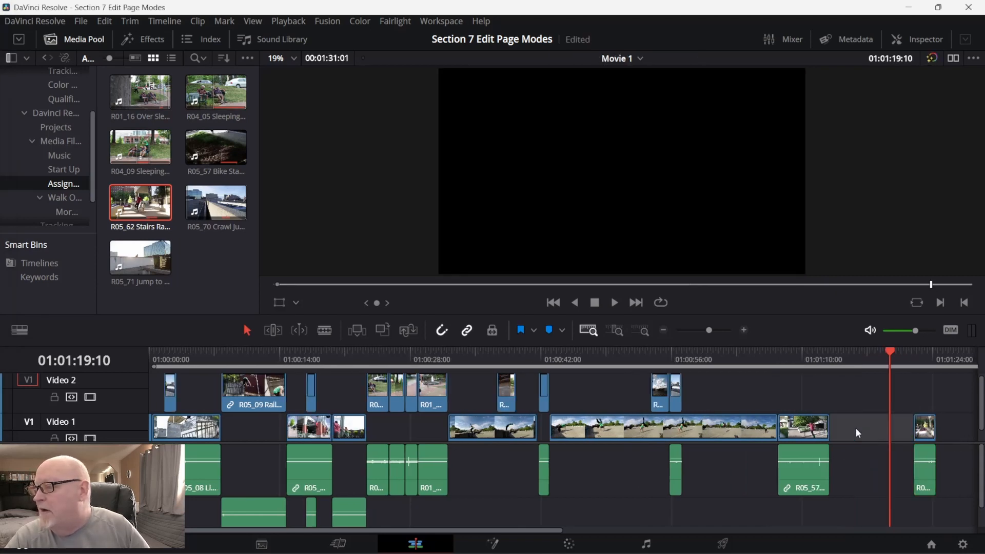
right_click(856, 430)
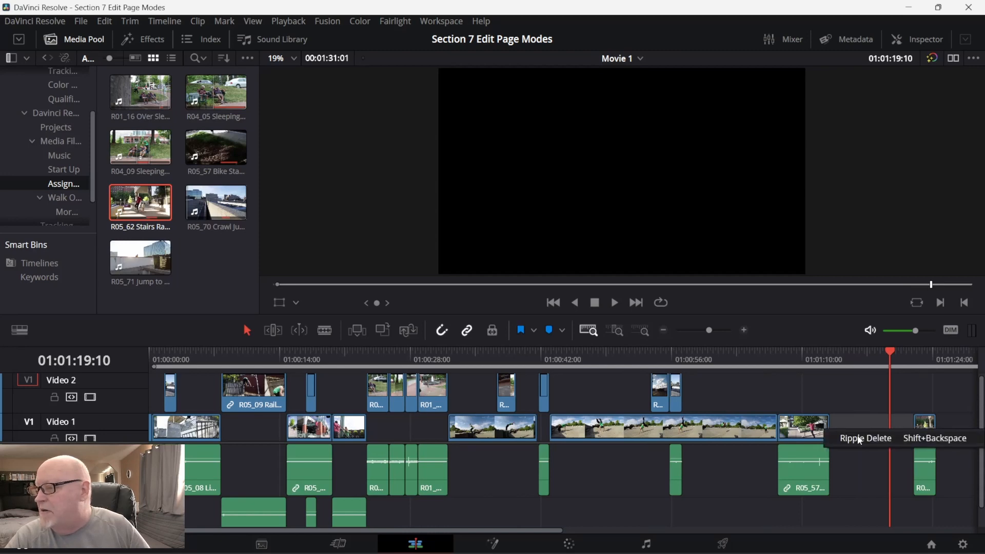
left_click(857, 435)
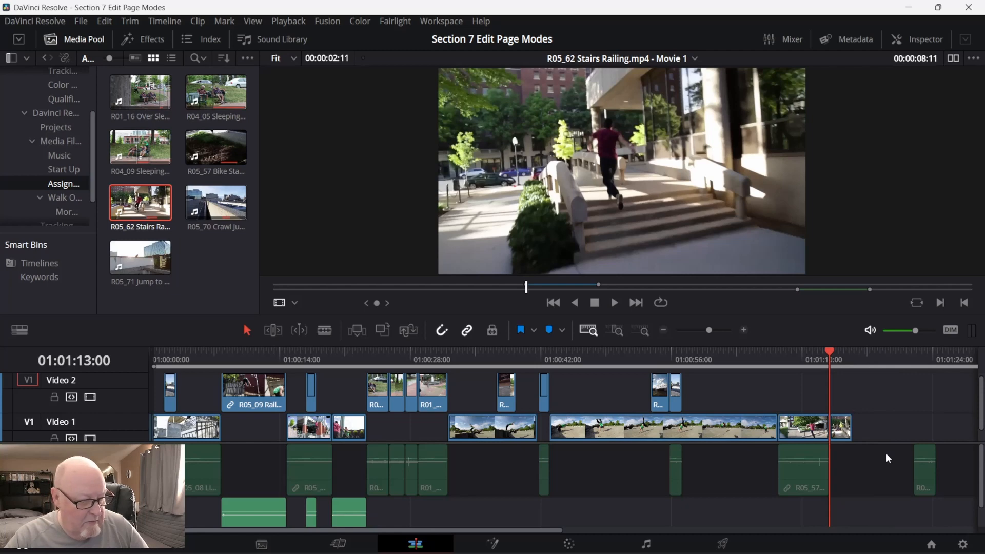
key("ctrl+z")
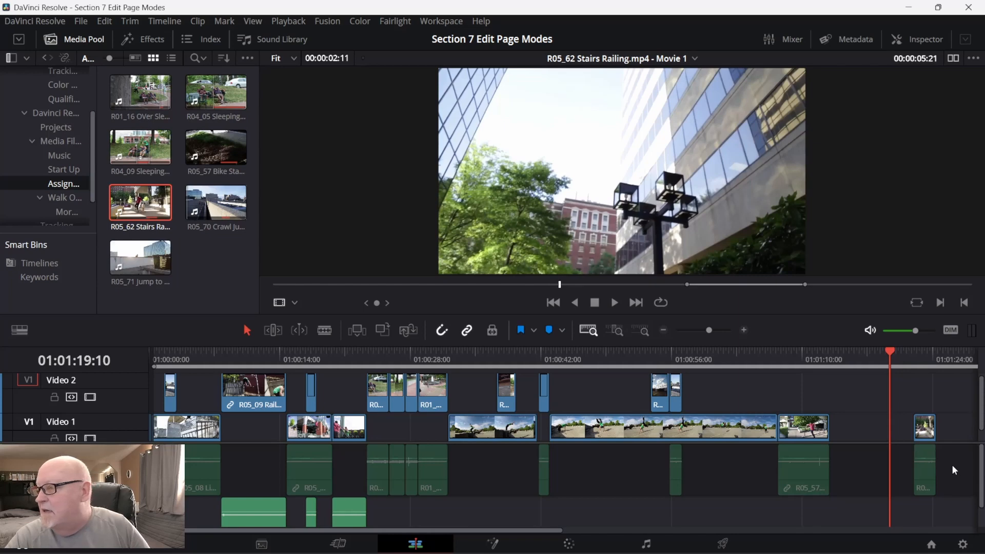
Turn off linked selection and move the Stairs Railing clip's video and audio separately, directly against the end of the Bike Stands clip.
left_click(922, 466)
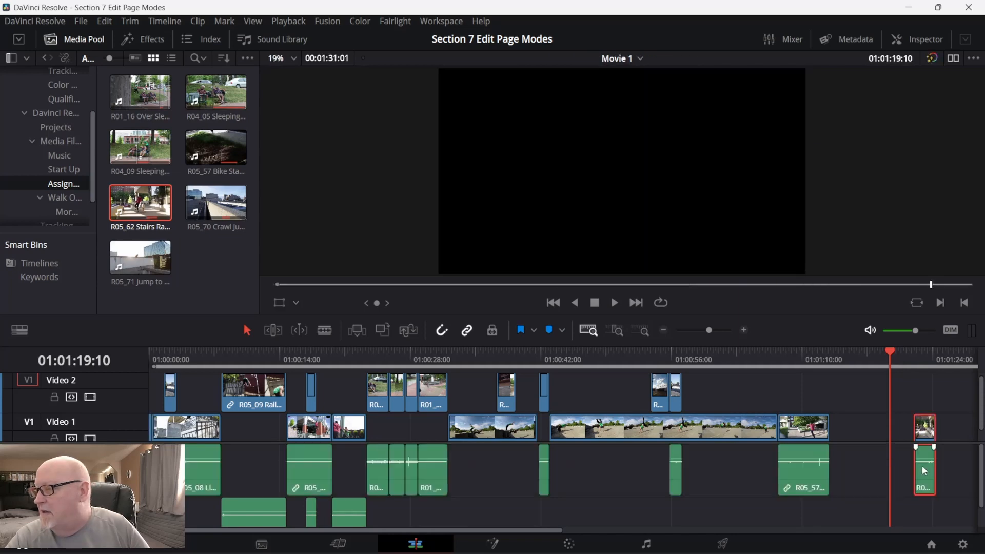
left_click(465, 332)
left_click(872, 475)
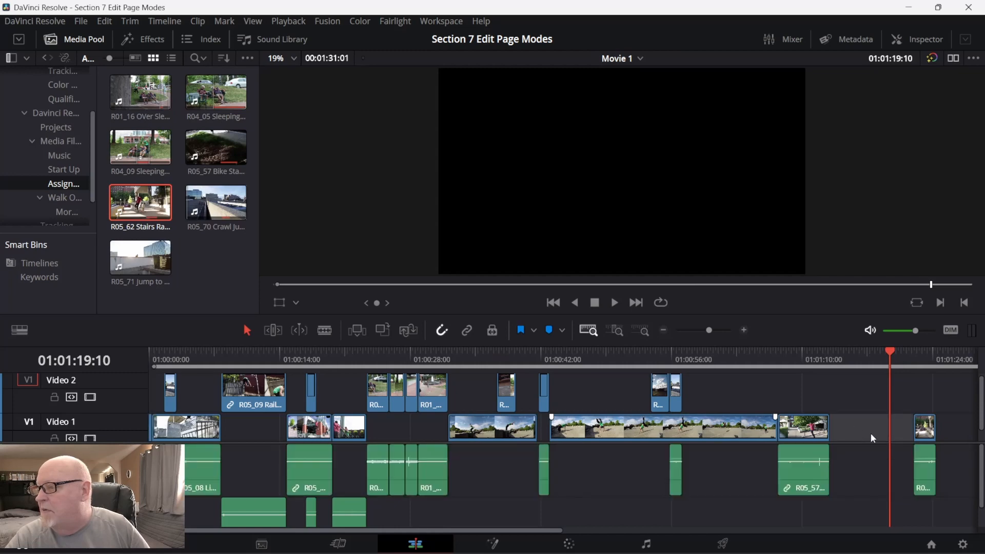
left_click_drag(923, 437, 845, 440)
left_click_drag(930, 460, 846, 457)
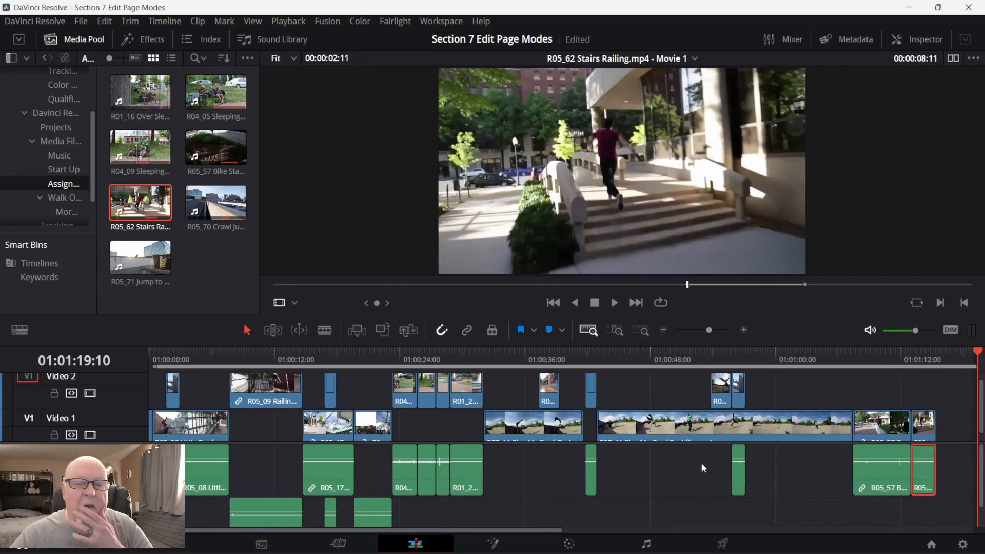
key("Up")
Switch to the Udemy course in Chrome to check the lesson list, and return to DaVinci Resolve.
mouse_move(854, 553)
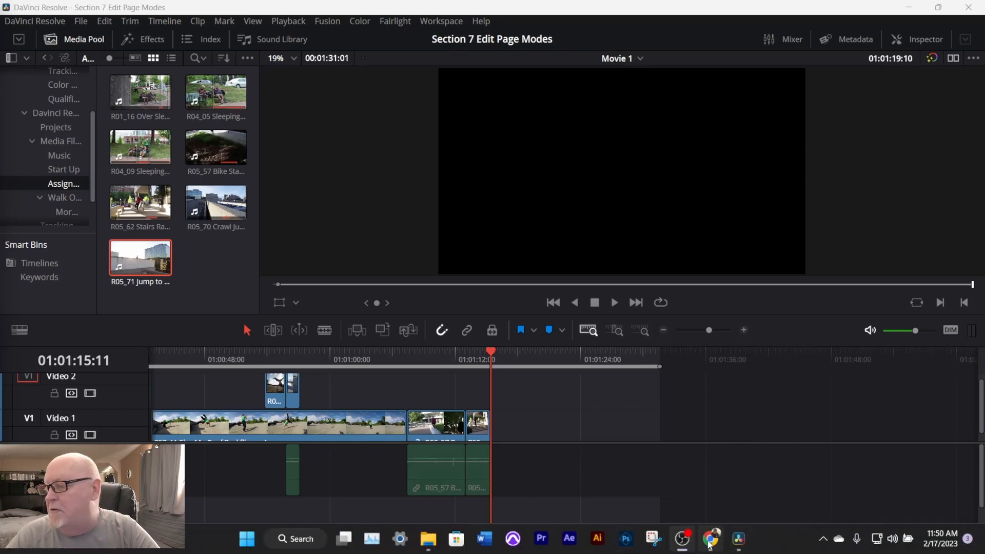
left_click(711, 540)
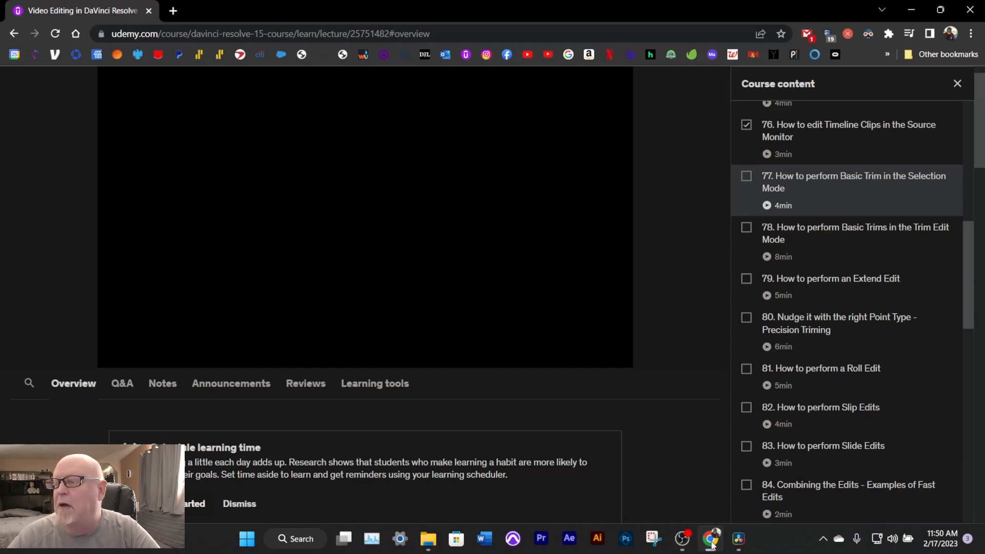
left_click(739, 538)
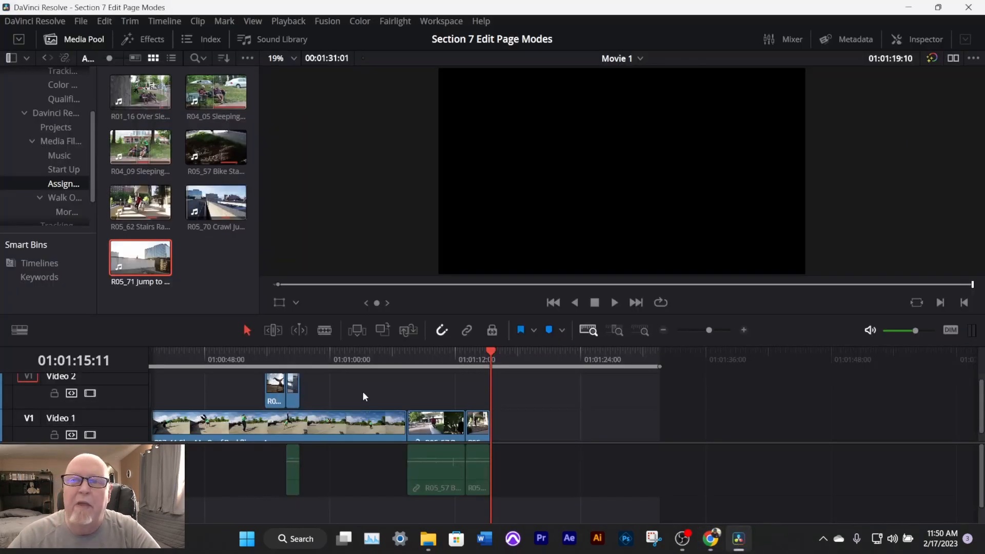
Preview R05_71 Jump to Beam.mp4 and add it to Video 1 after the Stairs Railing clip, leaving a gap between them.
double_click(151, 264)
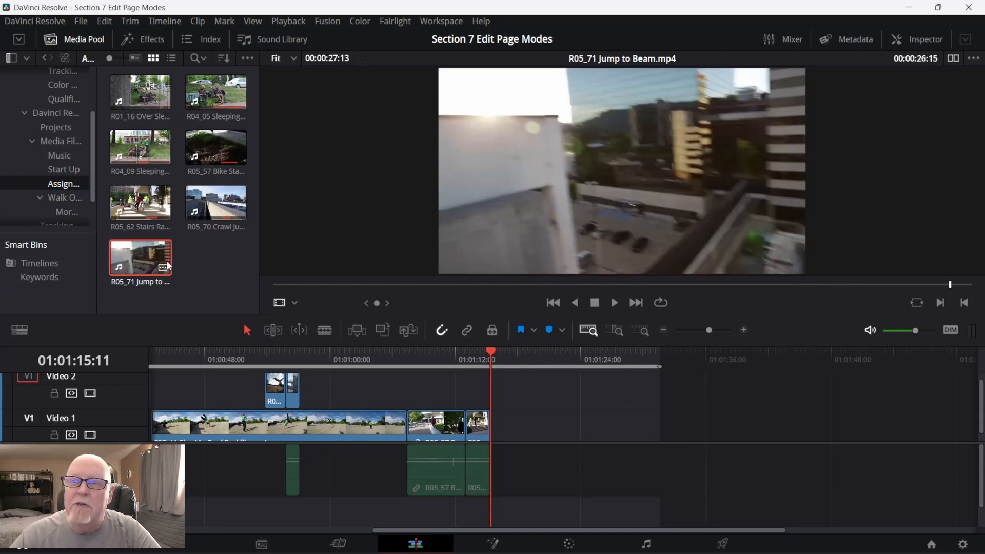
left_click_drag(161, 267, 600, 437)
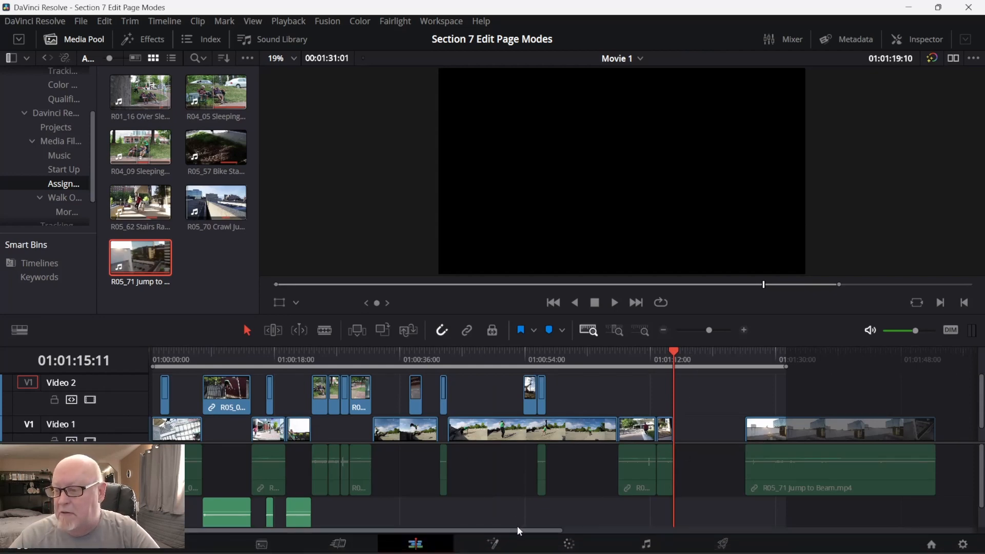
left_click_drag(517, 525, 693, 525)
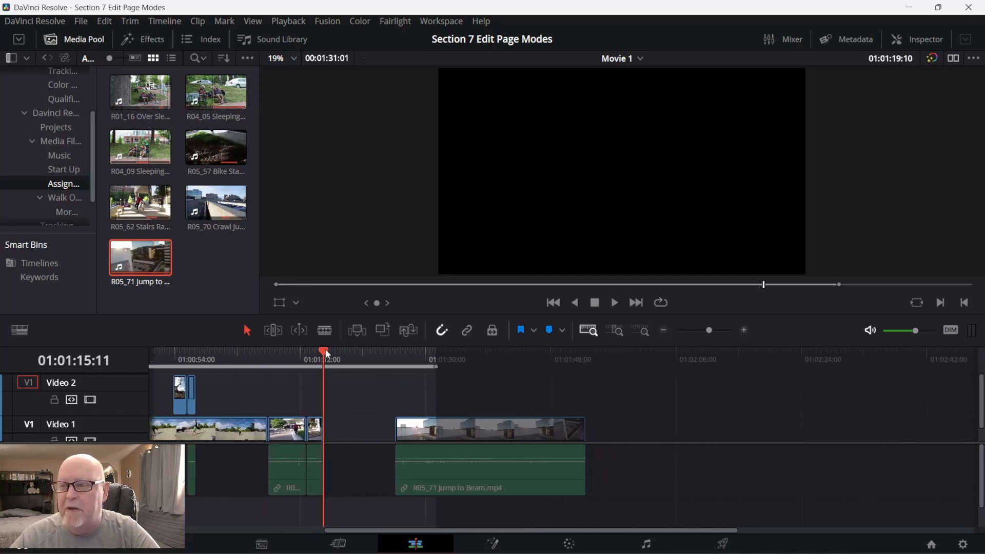
Trim the start of the R05_71 Jump to Beam clip's video and audio to 01:01:46:05 on the timeline.
left_click_drag(324, 349, 538, 385)
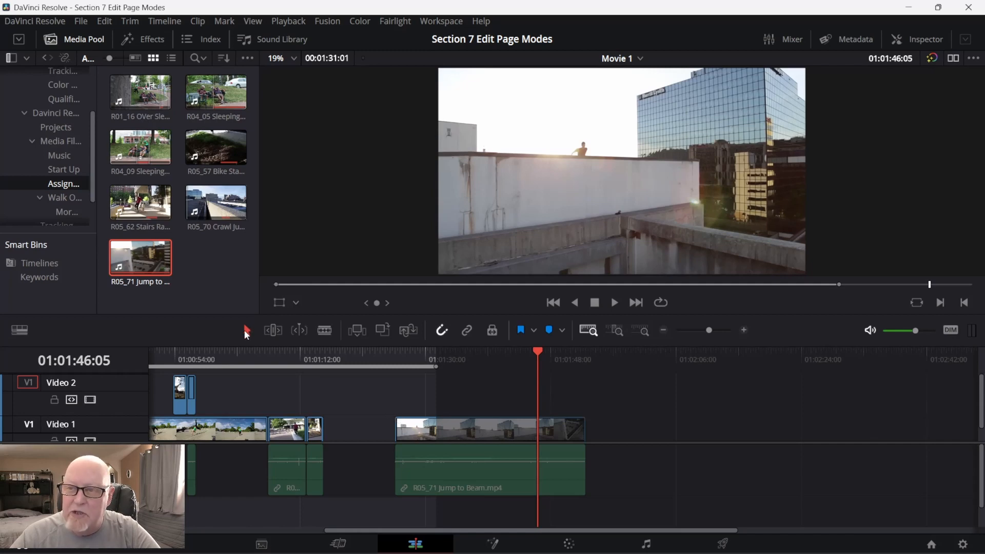
left_click_drag(398, 431, 536, 432)
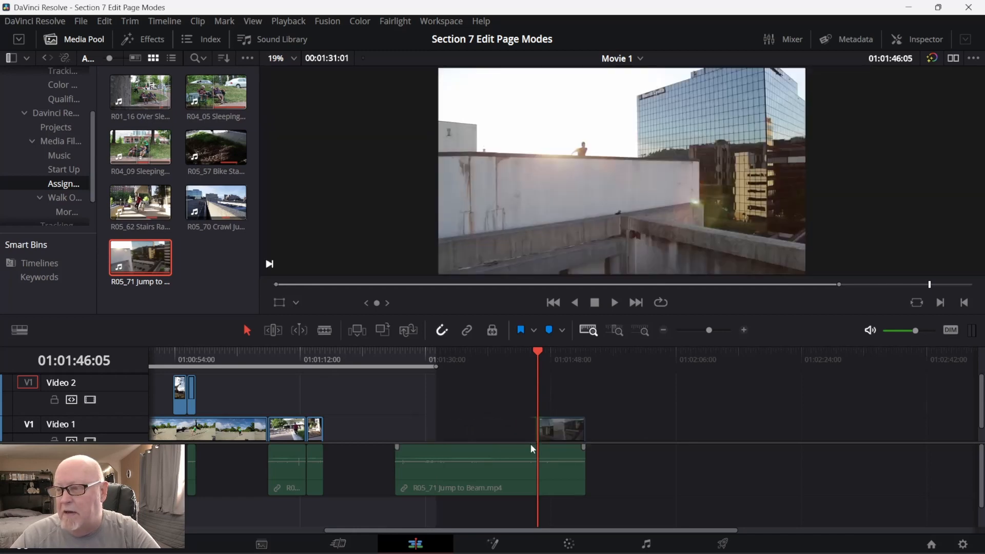
left_click_drag(396, 455, 548, 466)
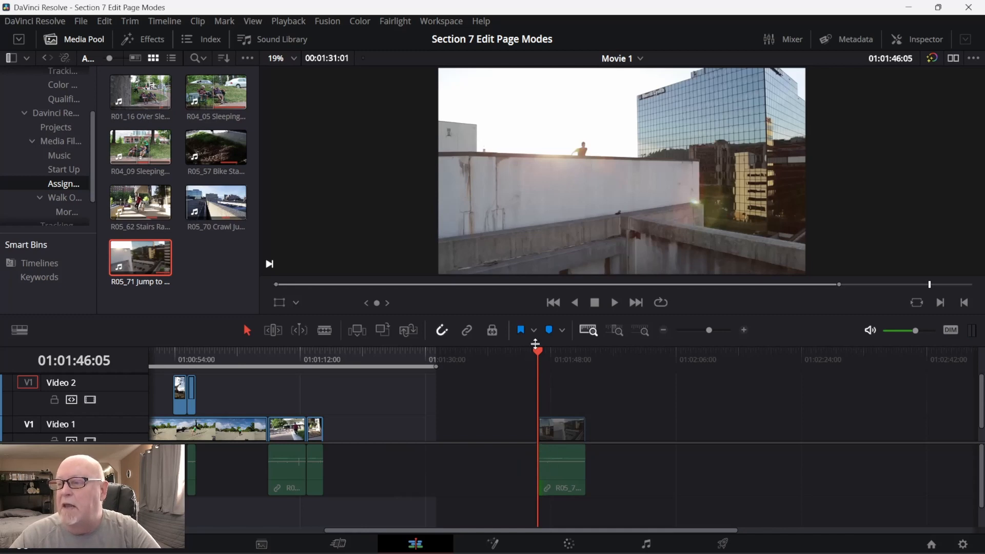
Trim the end of the Jump to Beam clip's video and audio to 01:01:49:01, and move both directly against the Stairs Railing clip.
left_click_drag(535, 353, 558, 352)
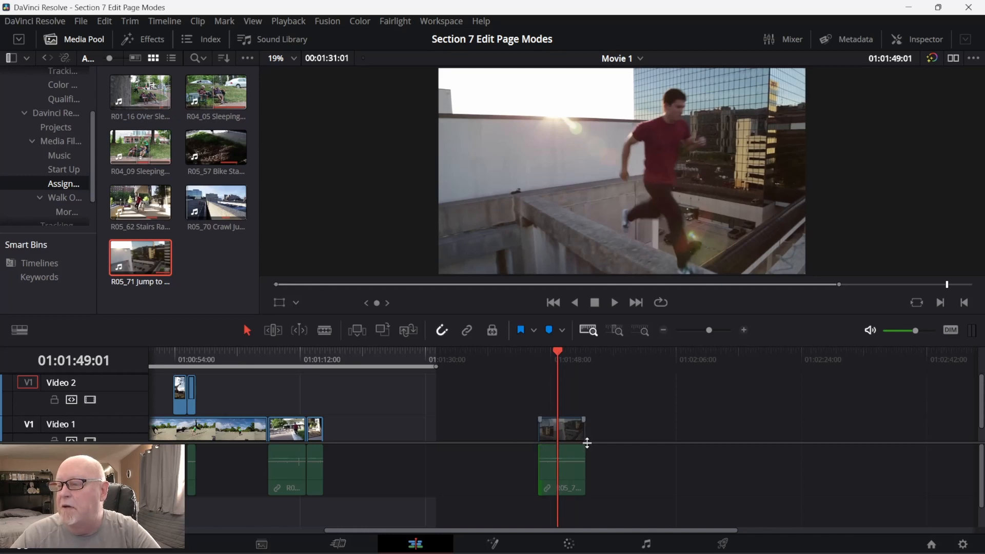
left_click_drag(583, 431, 557, 432)
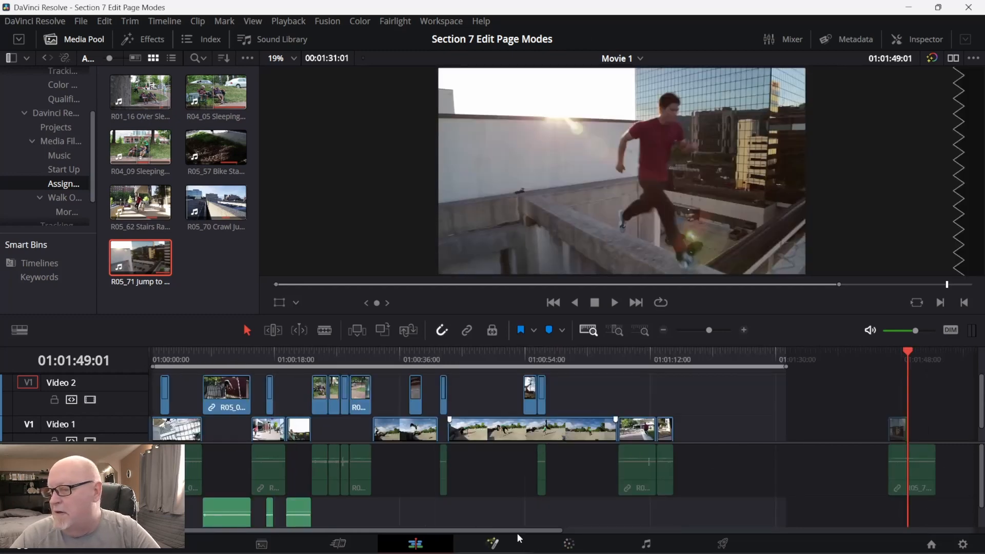
left_click_drag(517, 531, 657, 529)
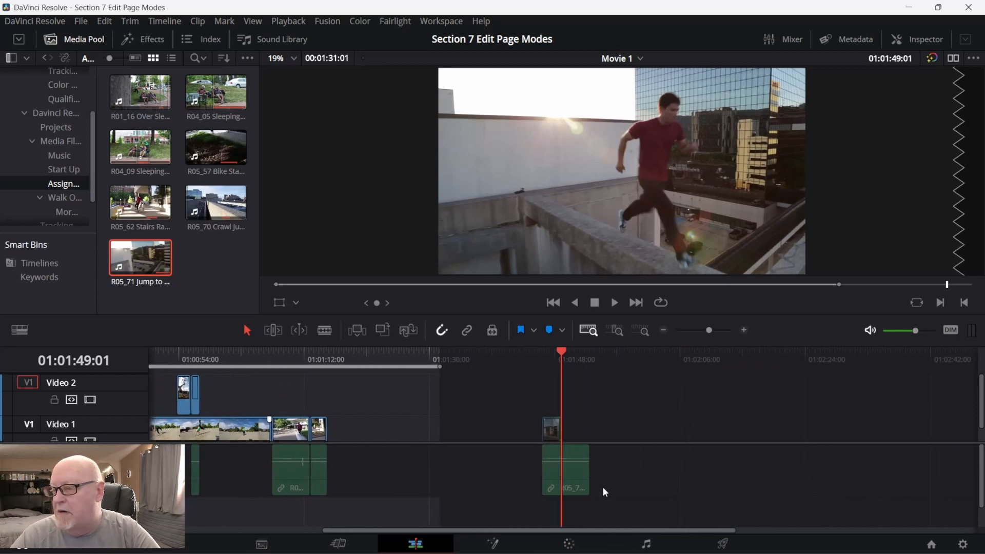
left_click_drag(586, 463, 569, 466)
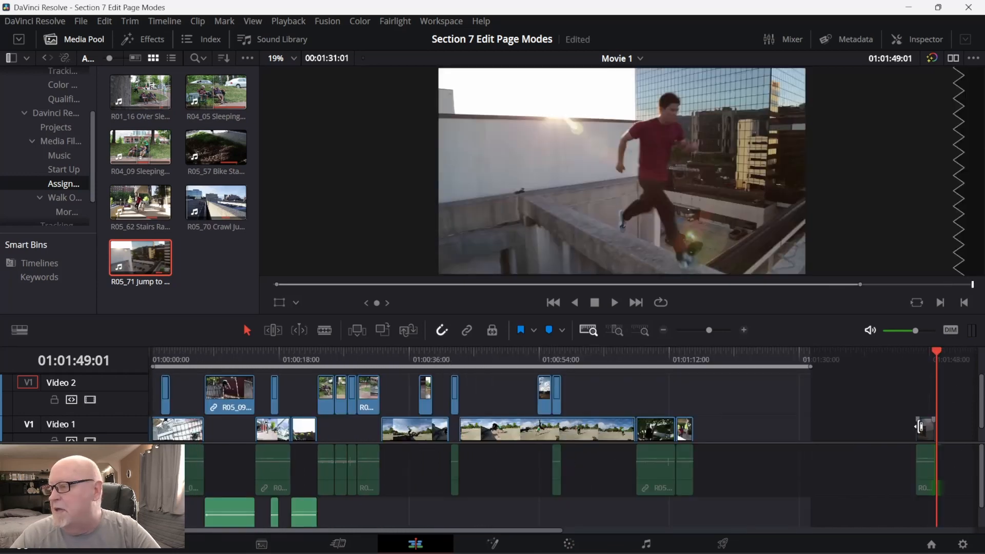
left_click_drag(924, 430, 705, 445)
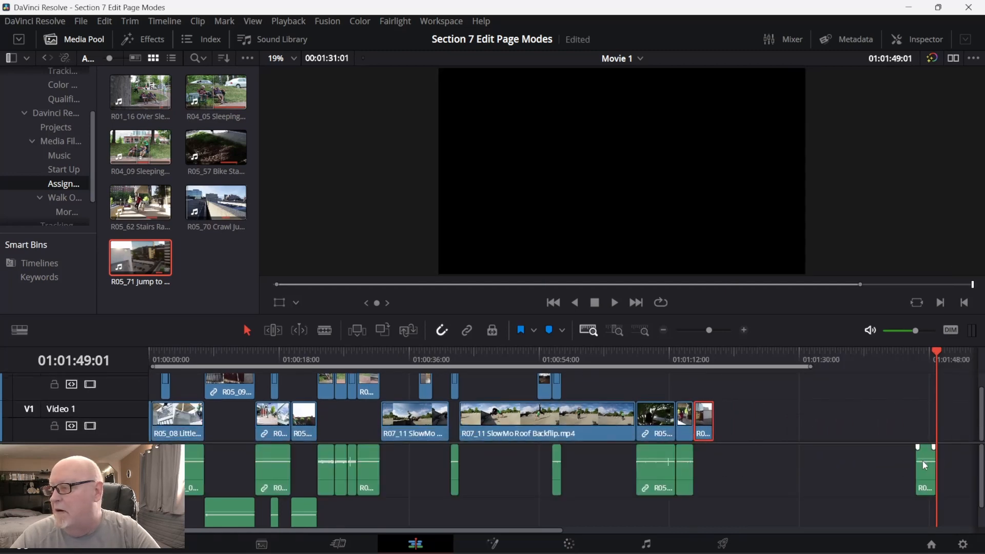
left_click_drag(924, 465, 709, 482)
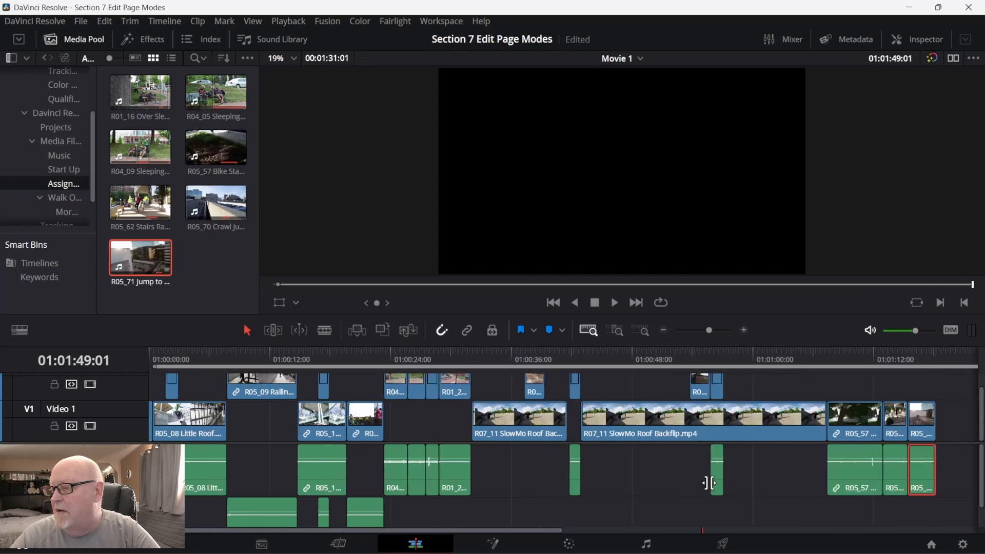
Return from the Udemy lesson list to DaVinci Resolve and select R05_57 Bike Stands.mp4 in the media pool.
mouse_move(427, 539)
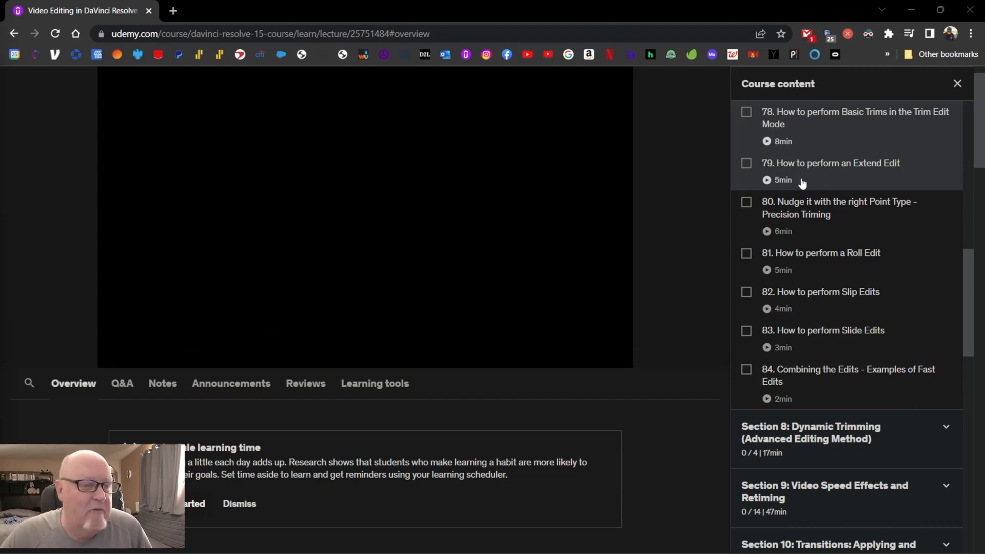
mouse_move(785, 552)
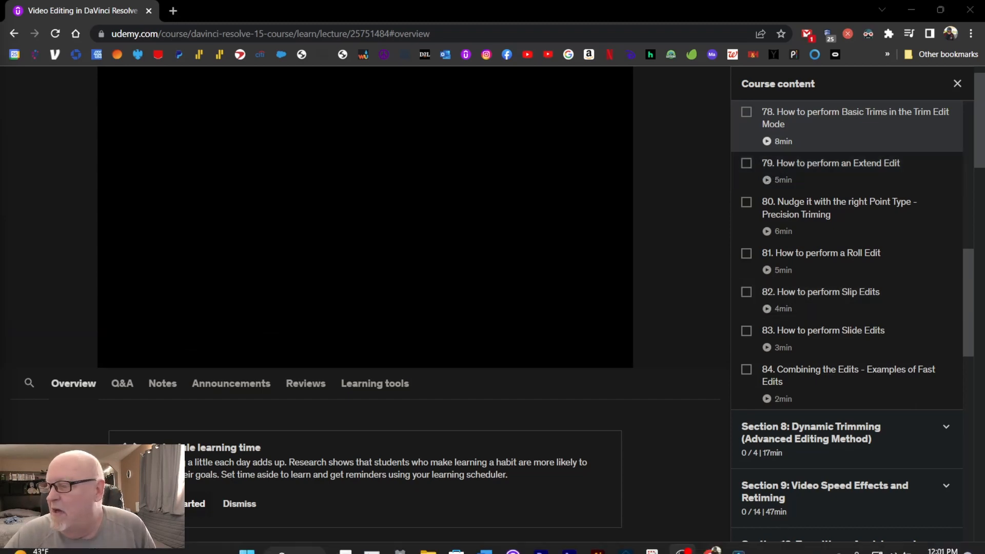
left_click(740, 541)
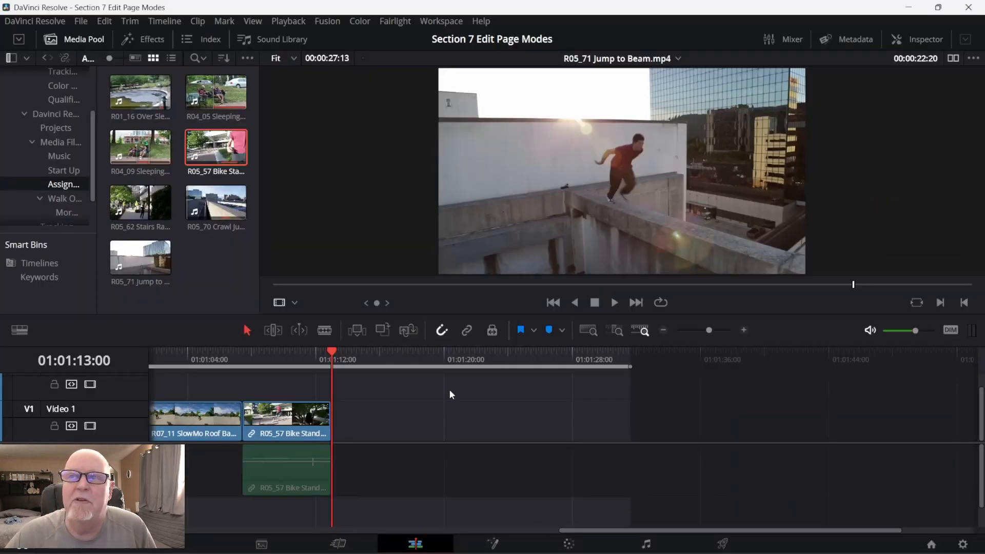
left_click(217, 152)
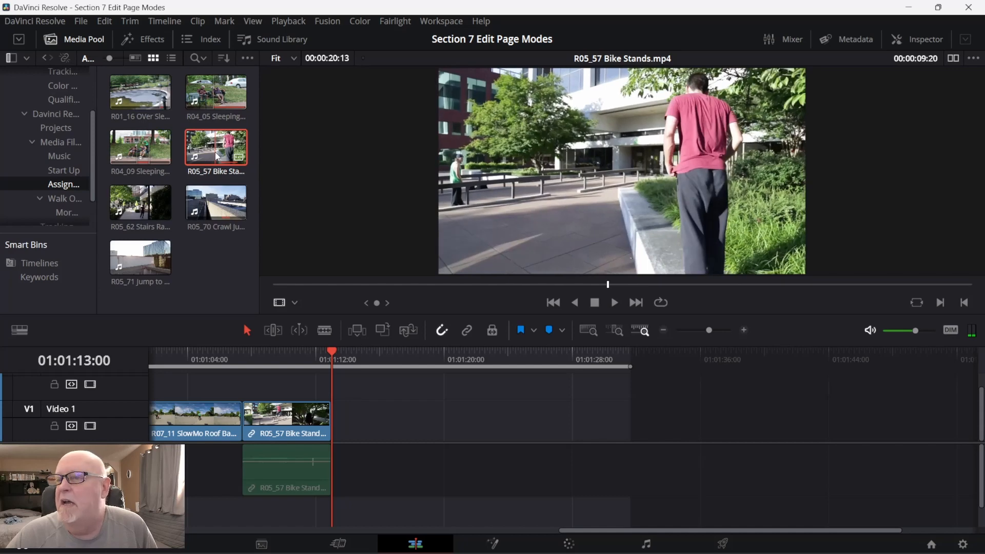
Add R05_57 Bike Stands.mp4 to Video 1 without its audio, and place it directly against the preceding clip in Trim Edit mode.
left_click_drag(217, 156, 403, 427)
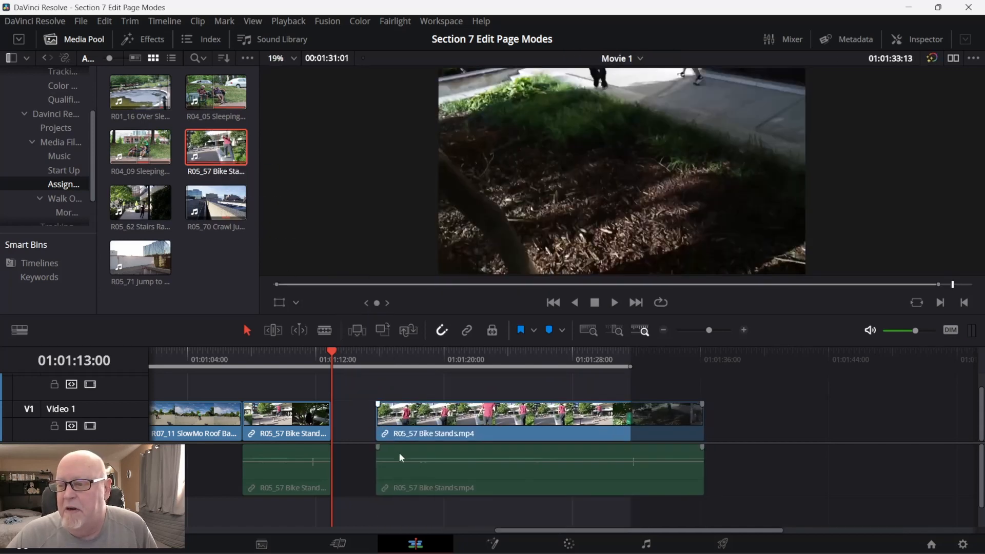
left_click(424, 464)
right_click(424, 464)
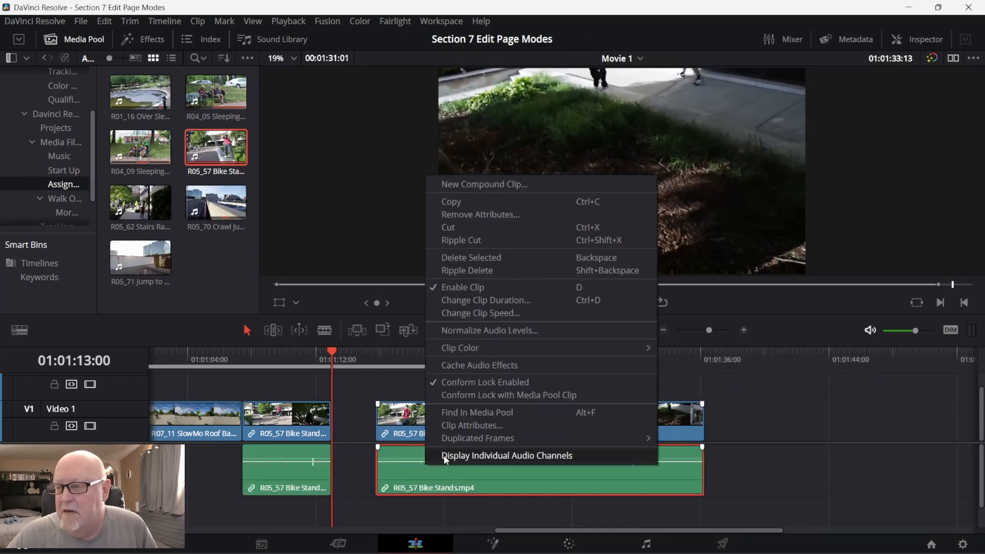
left_click(404, 473)
key("Delete")
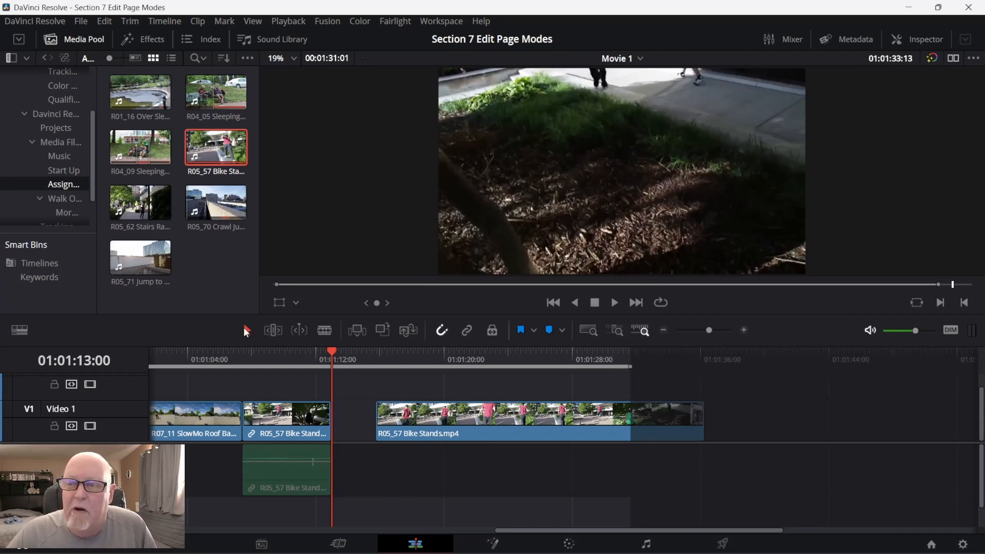
left_click(276, 332)
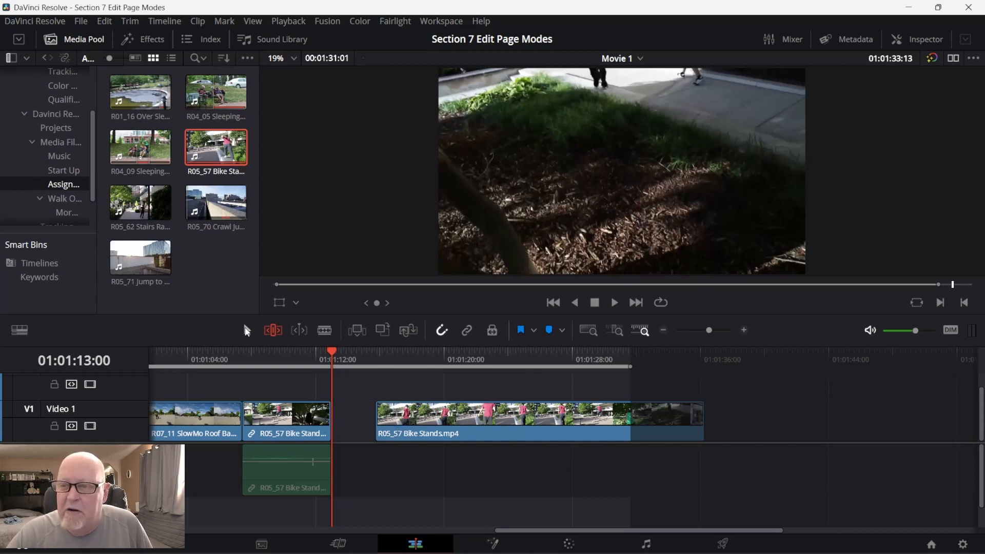
left_click_drag(410, 430, 367, 430)
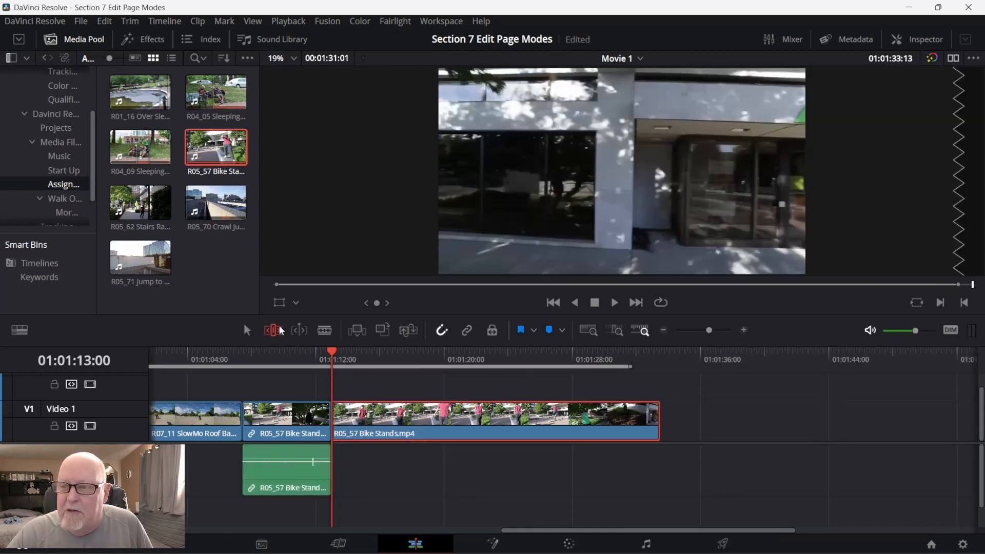
Ripple trim about 10 seconds off the start of the new Bike Stands clip, and shorten its end to 01:01:20:04.
left_click_drag(334, 348, 567, 386)
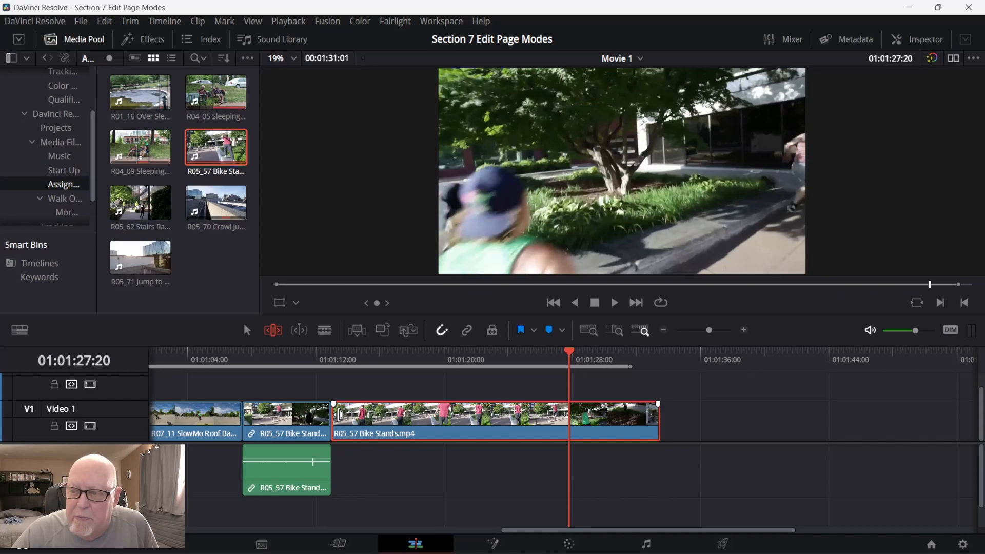
left_click_drag(334, 415, 499, 436)
left_click(954, 59)
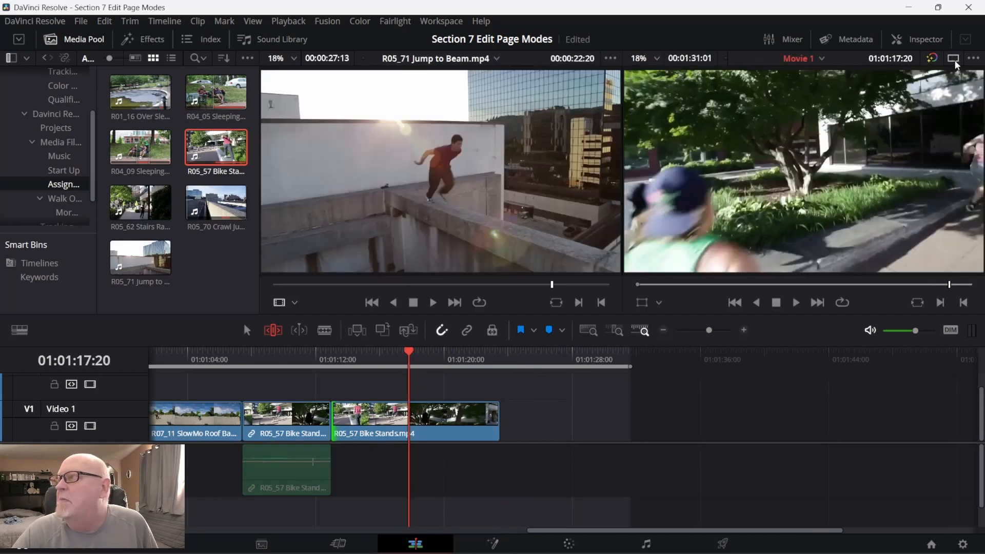
left_click(953, 59)
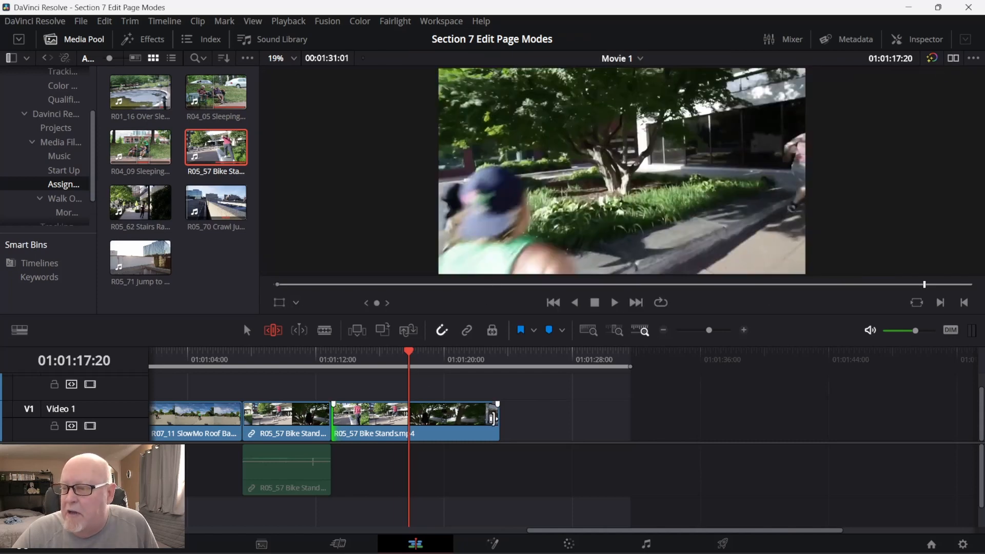
left_click_drag(493, 418, 442, 423)
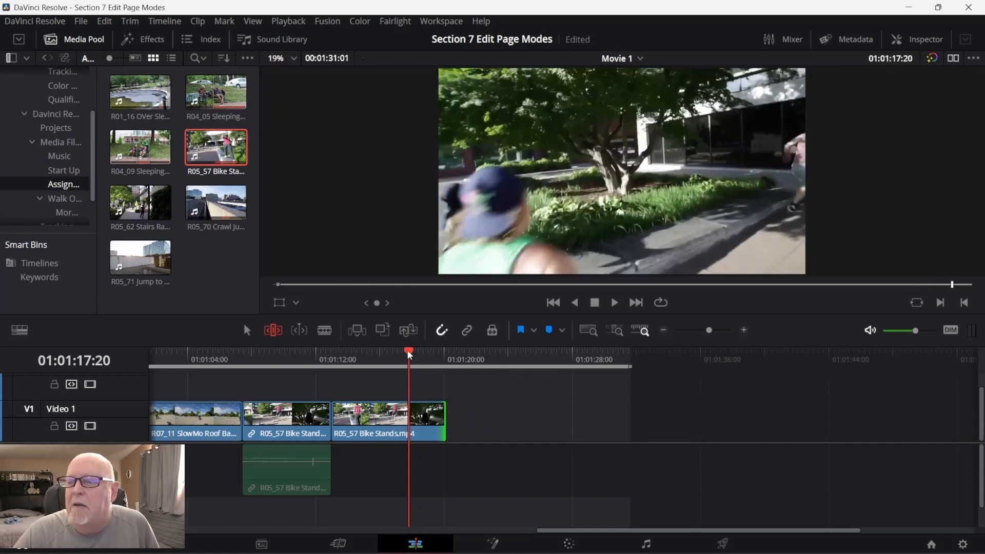
Add R05_71 Jump to Beam.mp4 to the timeline directly after the last Bike Stands clip.
left_click(133, 249)
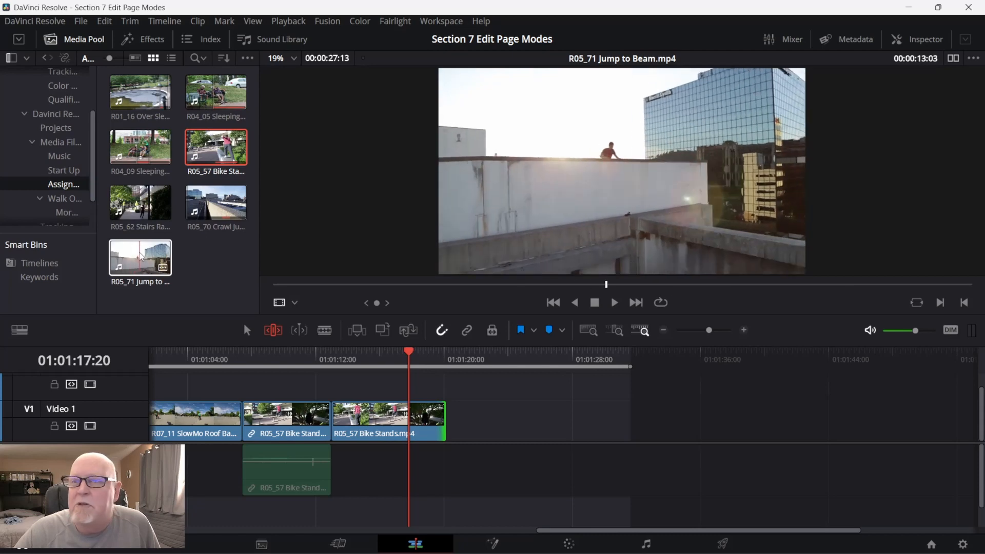
left_click_drag(141, 257, 456, 439)
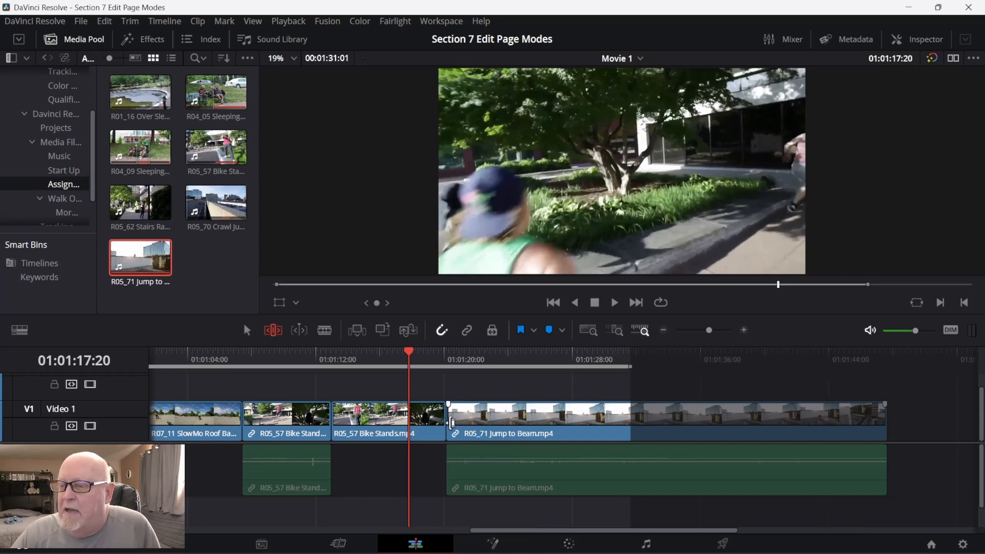
Try to ripple trim the Jump to Beam video's start at 01:01:40:23 and its end at 01:01:22:24.
left_click_drag(408, 346, 699, 409)
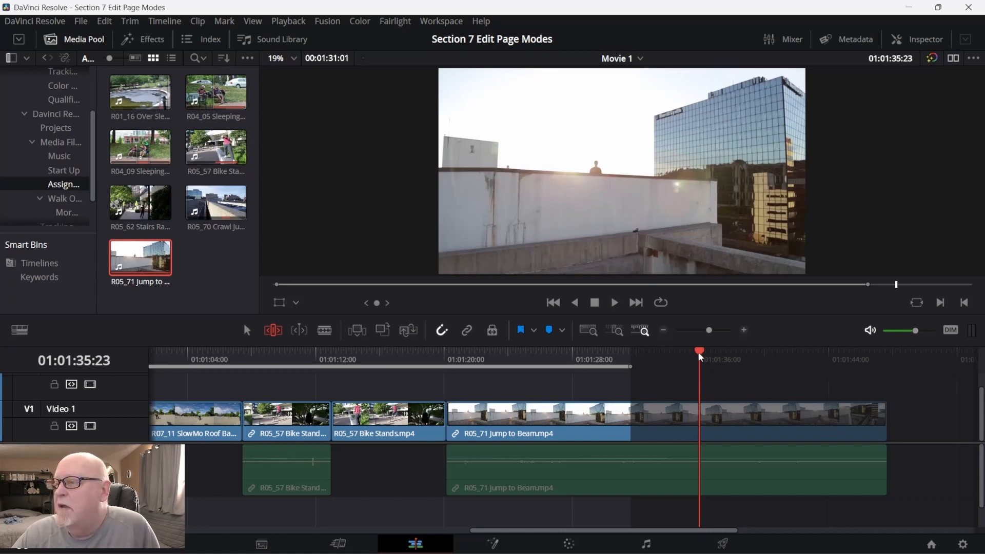
left_click_drag(698, 352, 781, 359)
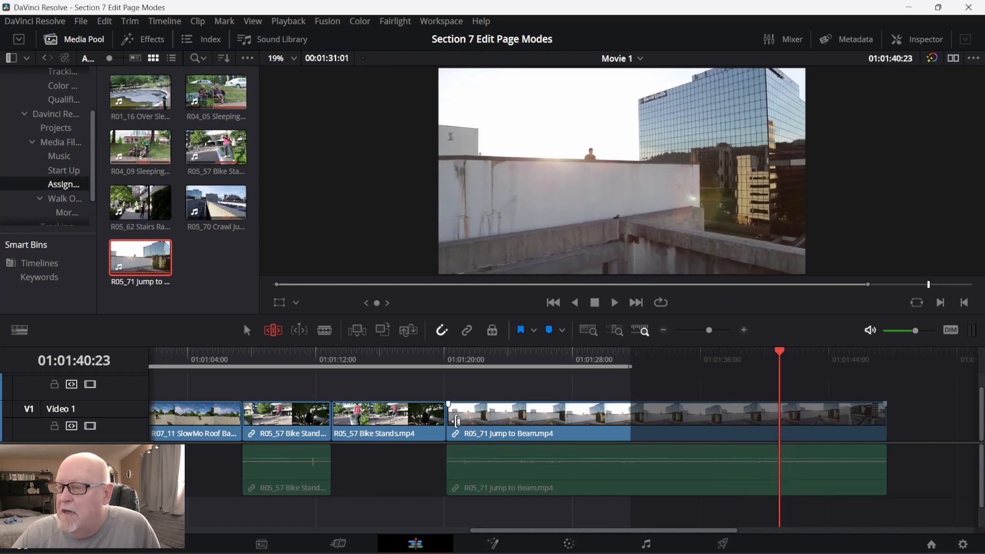
left_click_drag(456, 420, 780, 429)
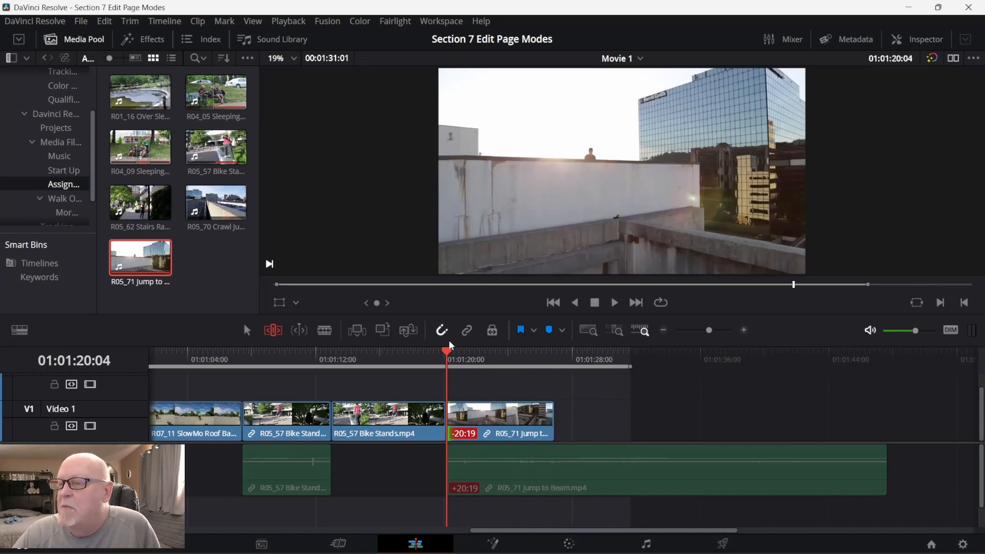
left_click_drag(448, 352, 491, 359)
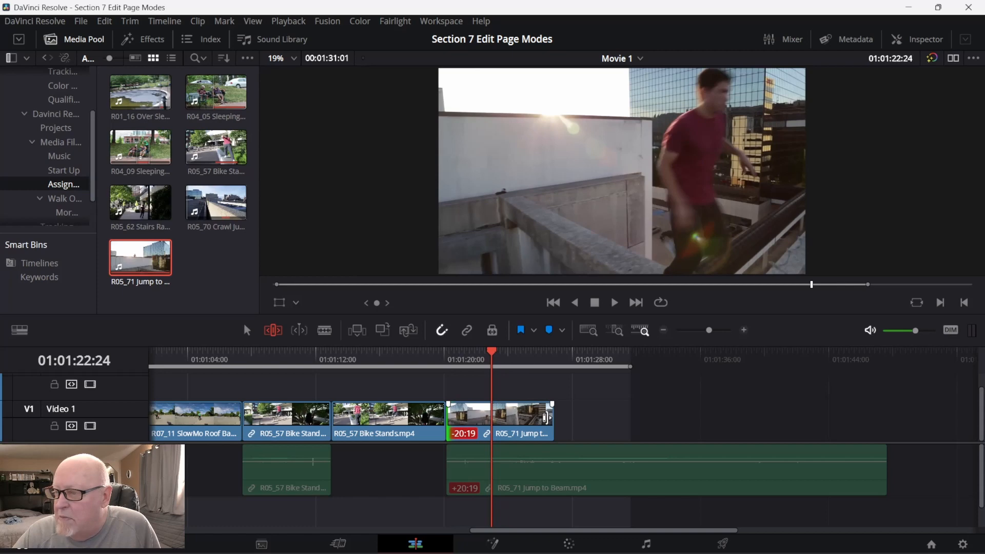
left_click_drag(547, 417, 489, 417)
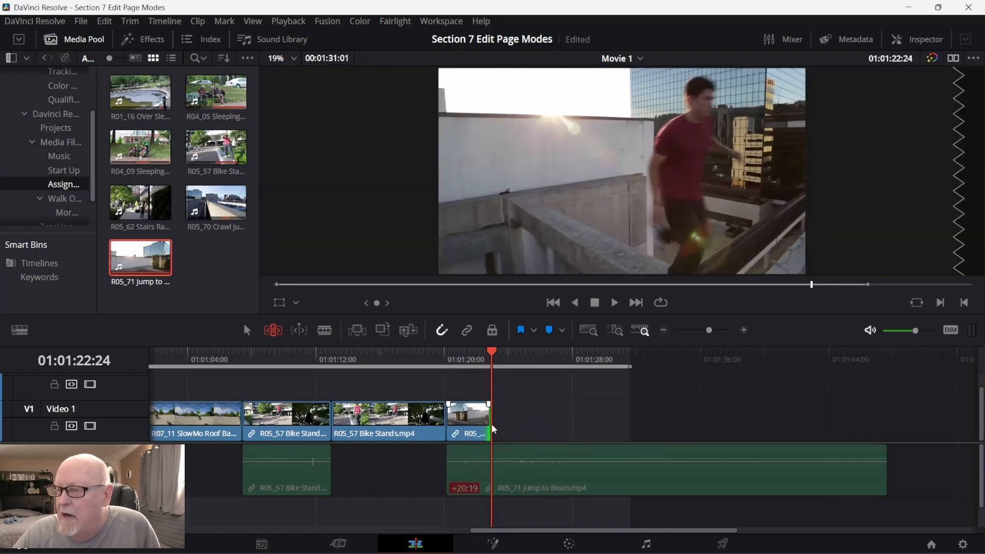
Delete the Jump to Beam clip's audio, and undo that deletion together with the clip's two trims.
left_click(528, 471)
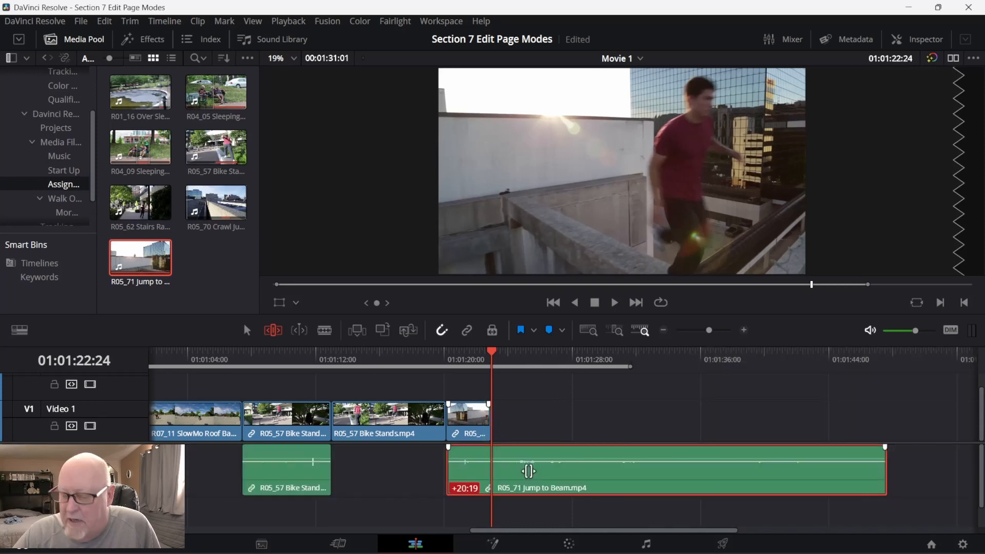
key("Delete")
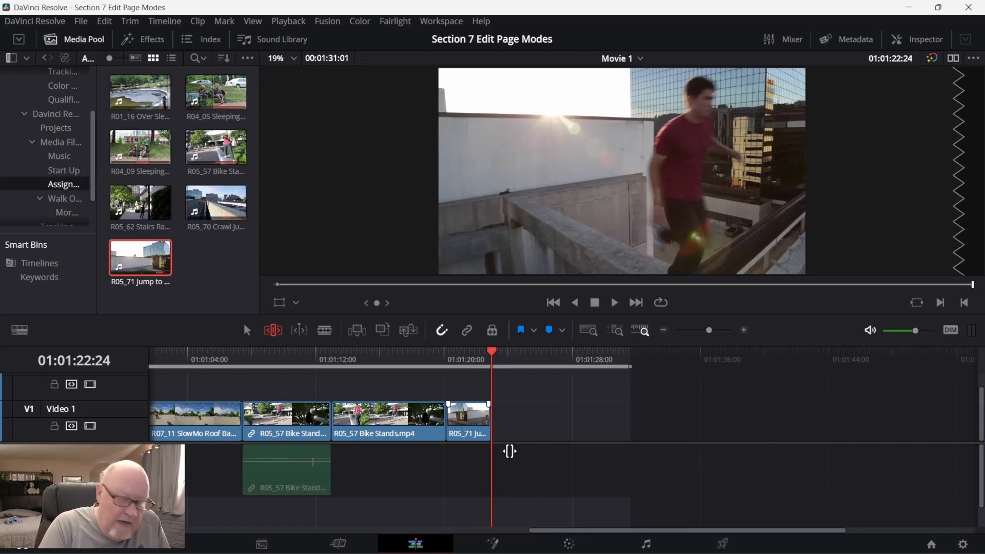
key("ctrl+z")
key("ctrl+z")
key("ctrl+z")
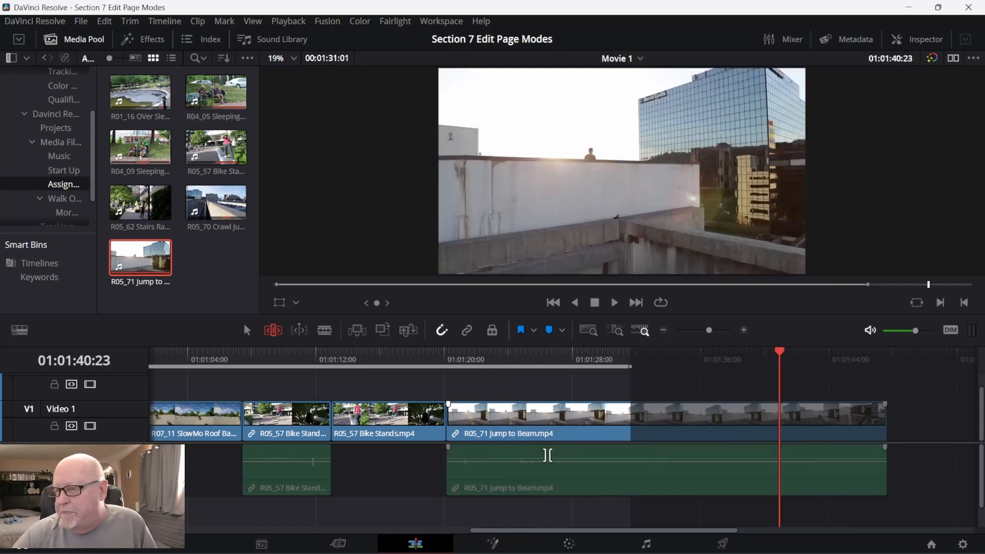
Delete the audio of the untrimmed Jump to Beam clip, and ripple trim the video's start at 01:01:40:16.
left_click(560, 484)
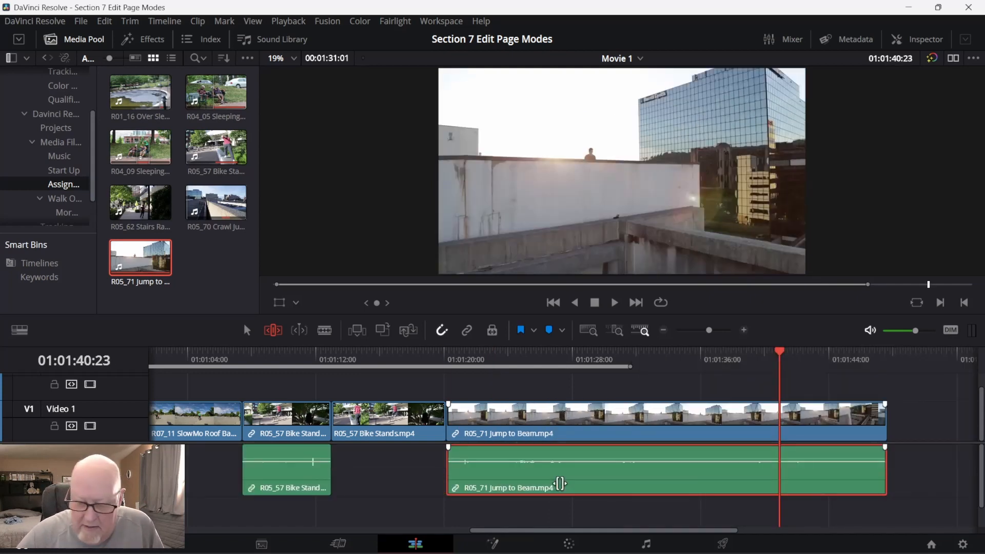
key("Delete")
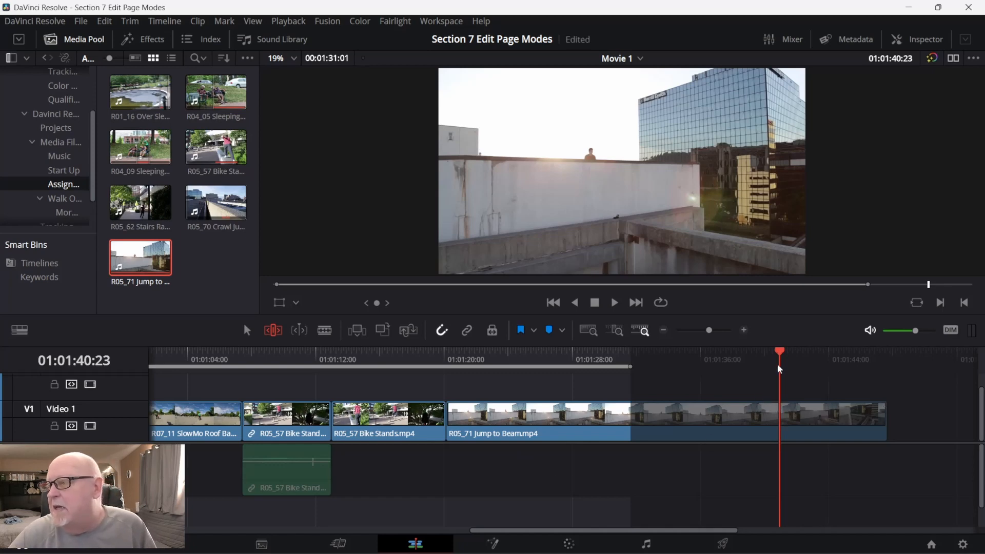
left_click_drag(778, 352, 774, 384)
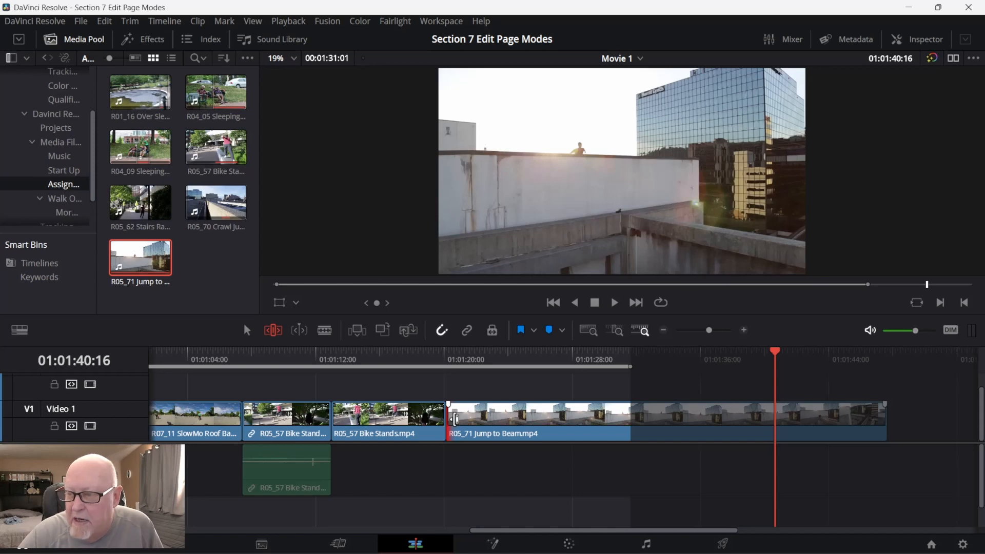
key("ctrl+shift+[")
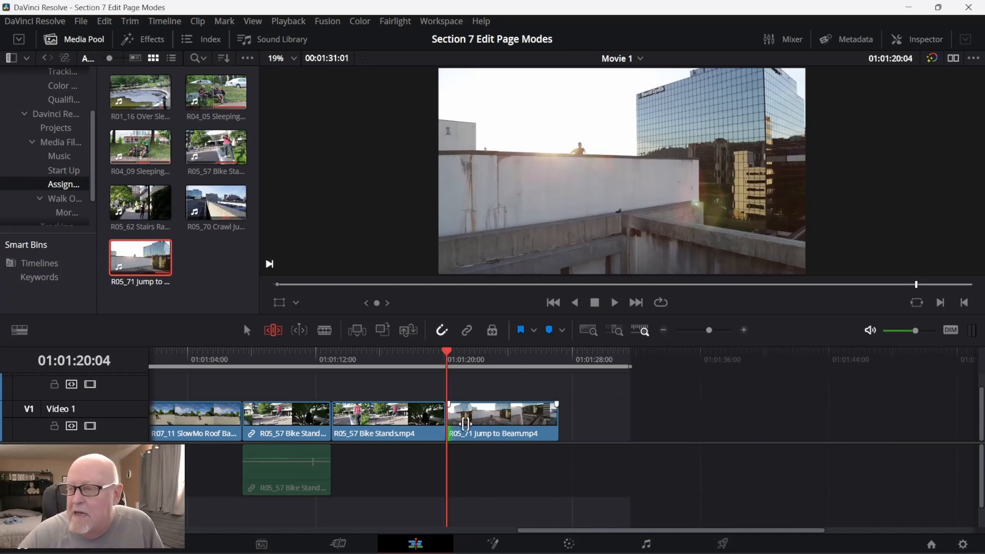
Play the Jump to Beam clip to 01:01:23:05 and ripple trim its end to that point.
key("space")
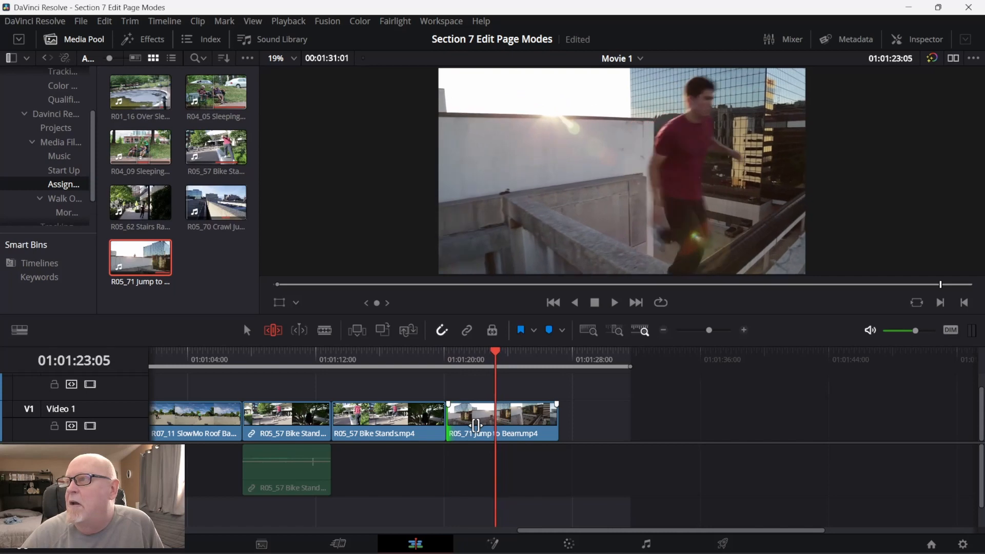
left_click(553, 422)
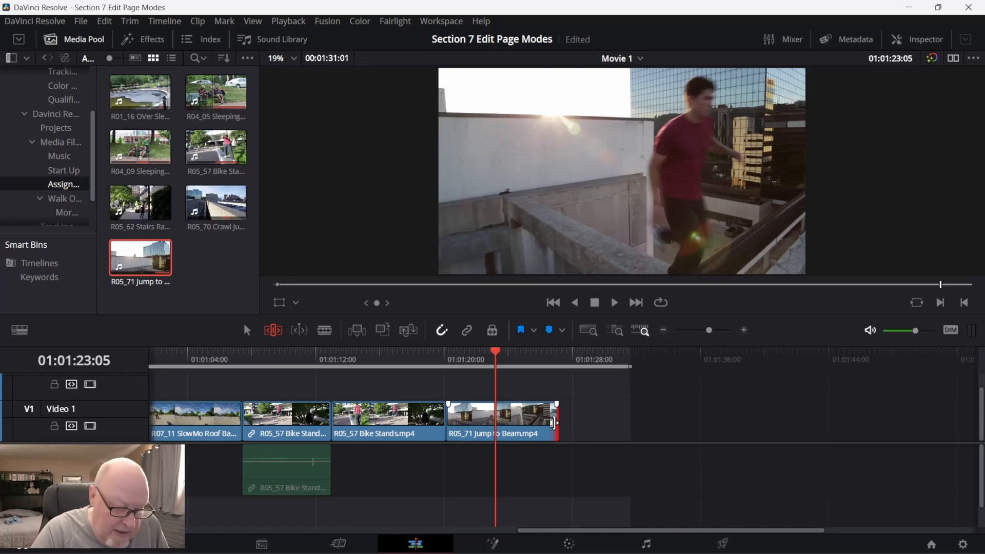
key("shift+bracketright")
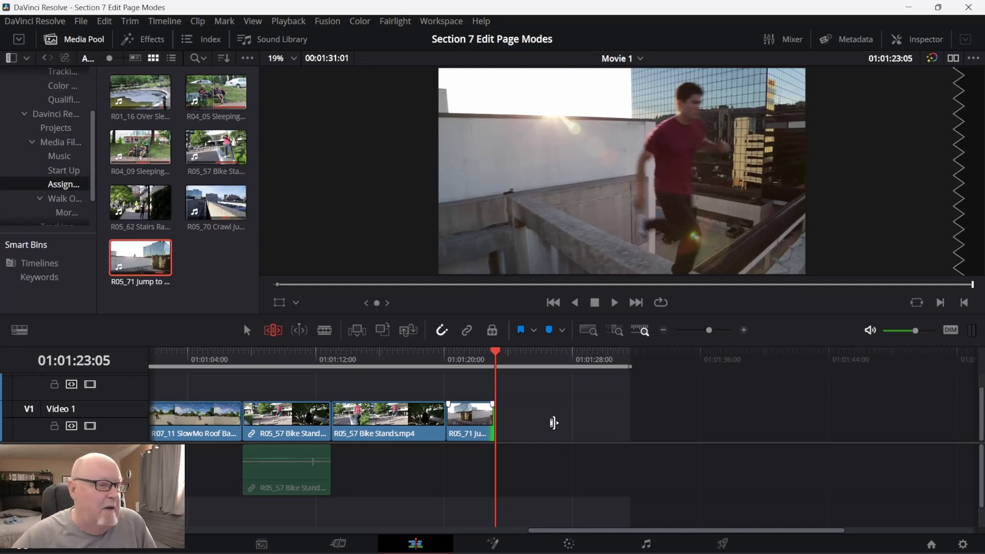
mouse_move(451, 552)
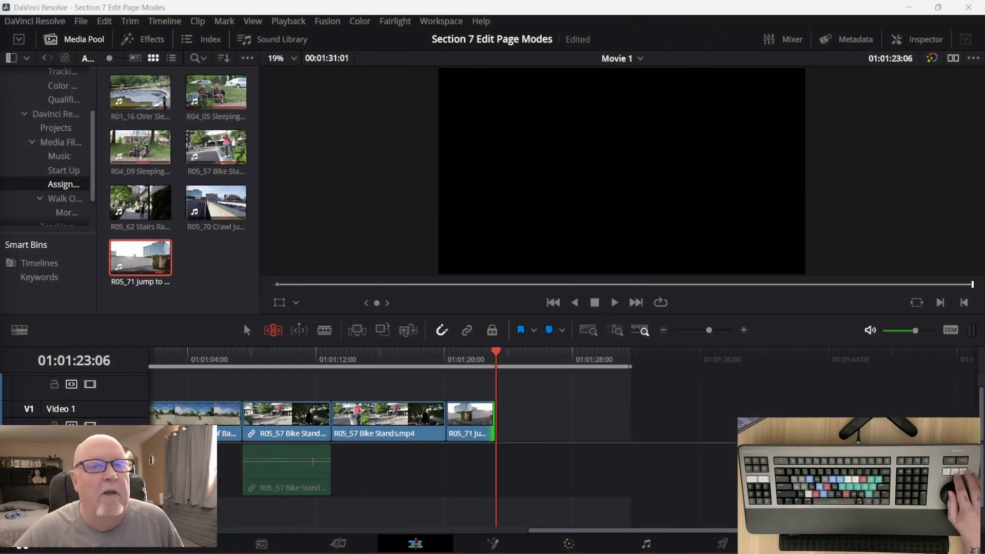
key("Left")
key("Left")
key("Left")
key("Left")
key("Left")
key("Right")
key("Right")
key("Right")
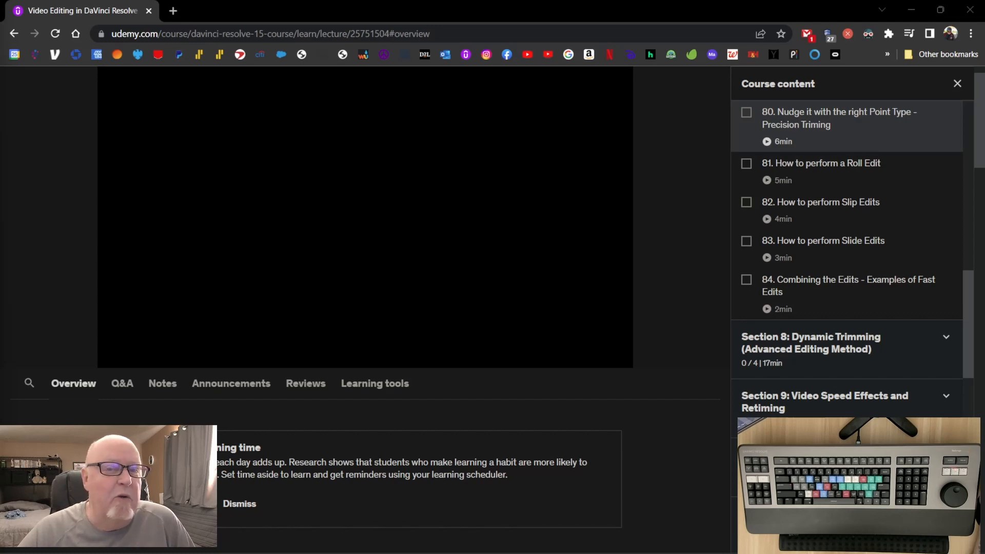
mouse_move(372, 552)
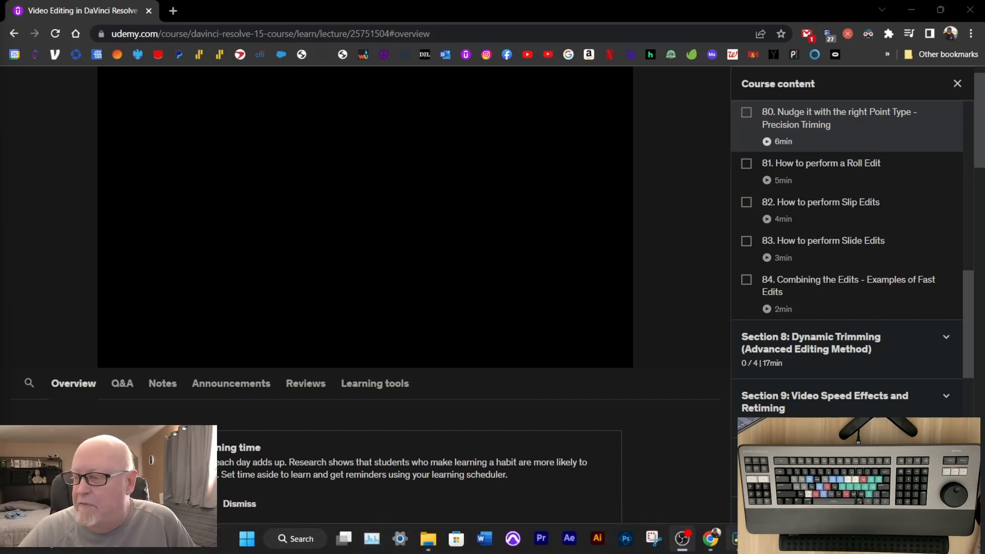
left_click(682, 538)
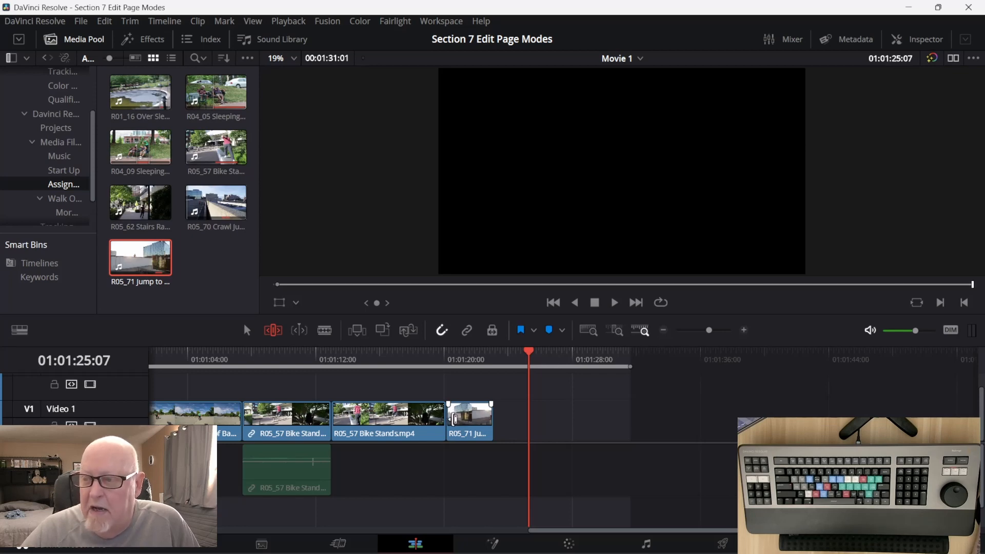
Select the end edit point of the Jump to Beam clip and extend it later one frame at a time.
left_click_drag(531, 351, 490, 352)
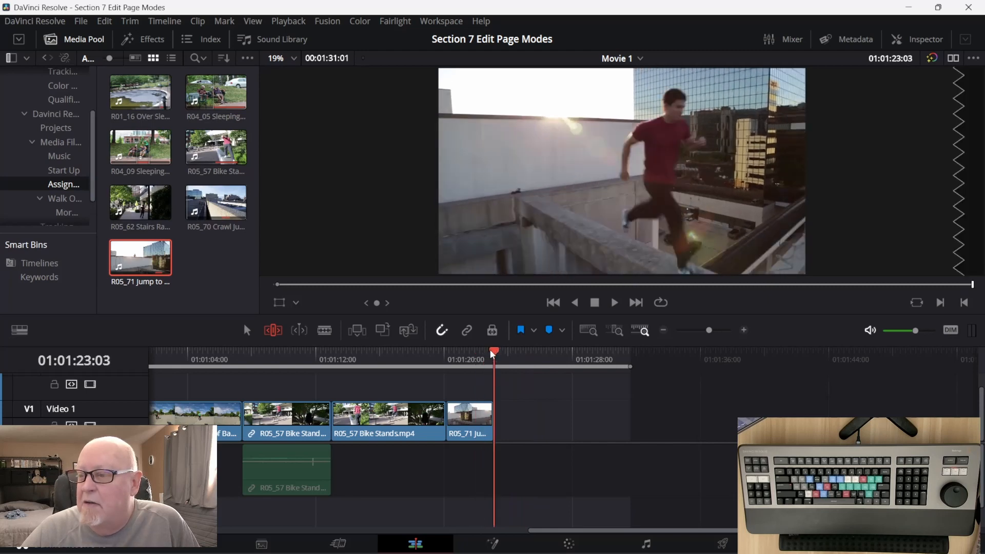
left_click(485, 420)
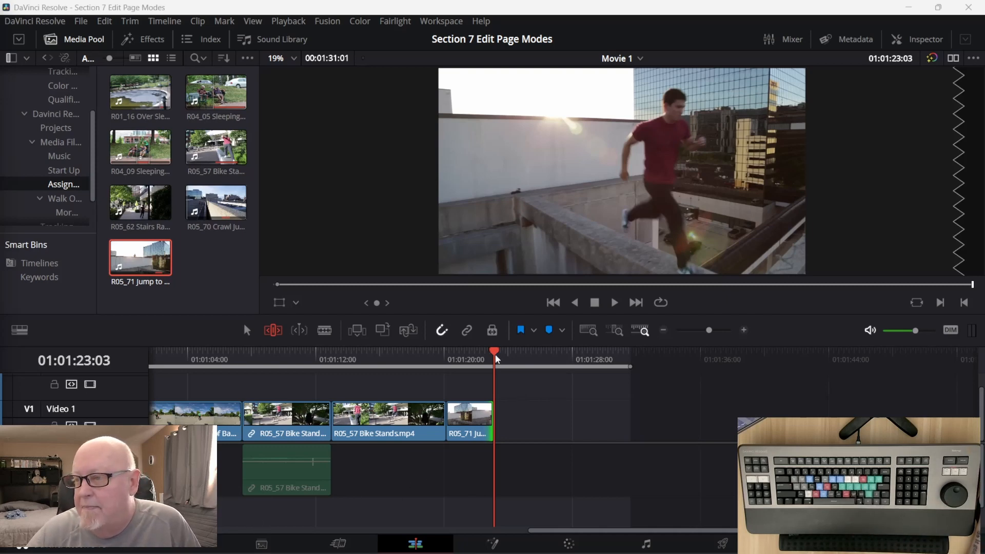
left_click_drag(495, 354, 473, 353)
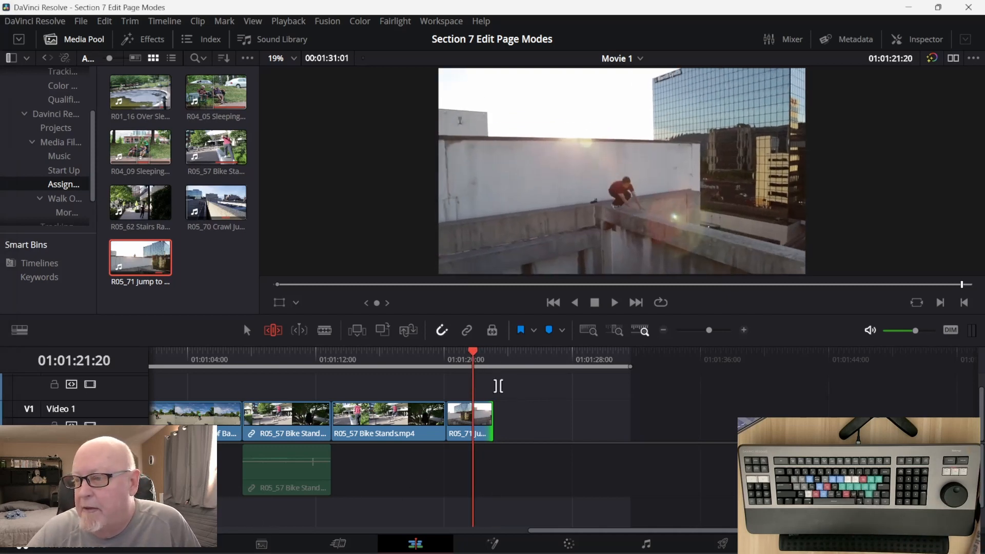
left_click(485, 423)
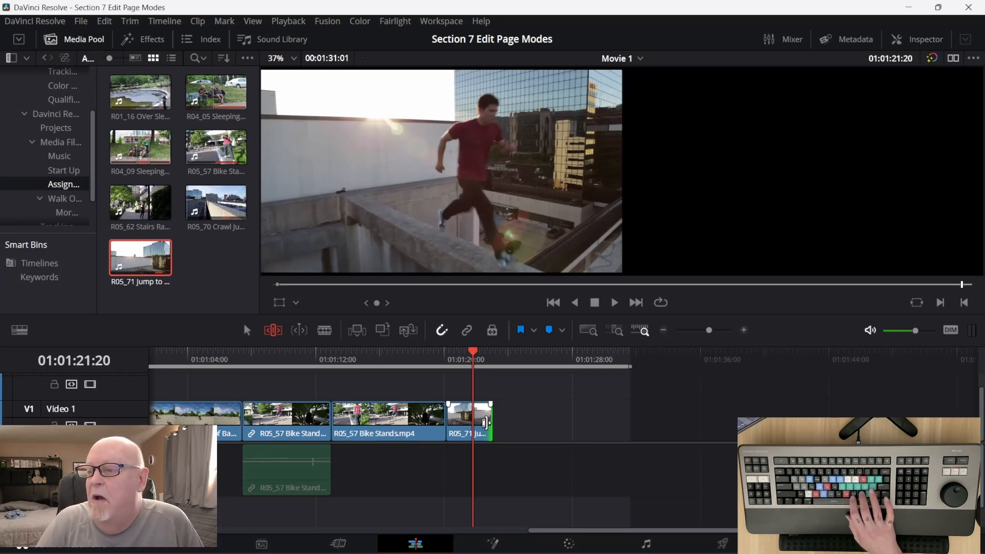
key("period")
Nudge the end of the Jump to Beam clip a few frames later and back earlier, one frame at a time.
key("period")
key("period")
key("period")
key("period")
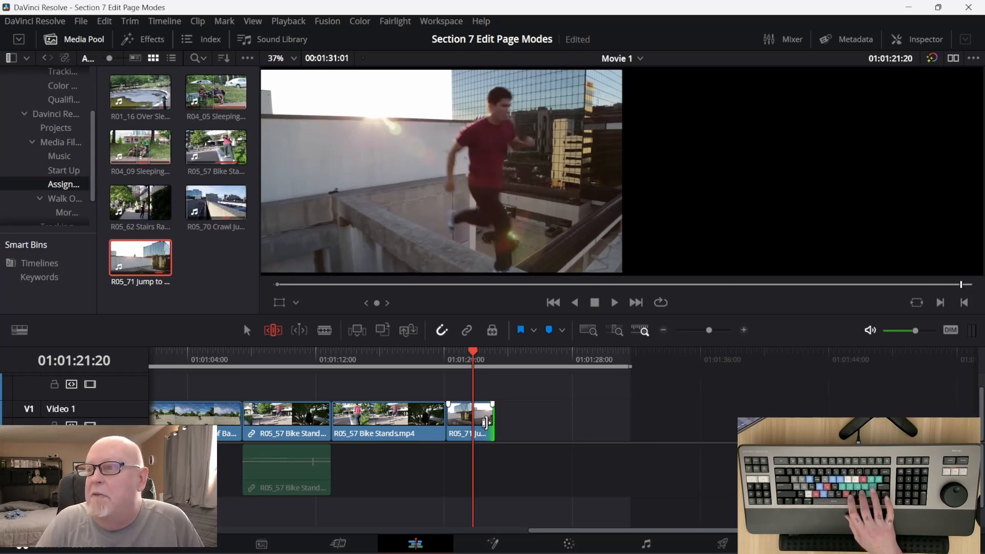
key("period")
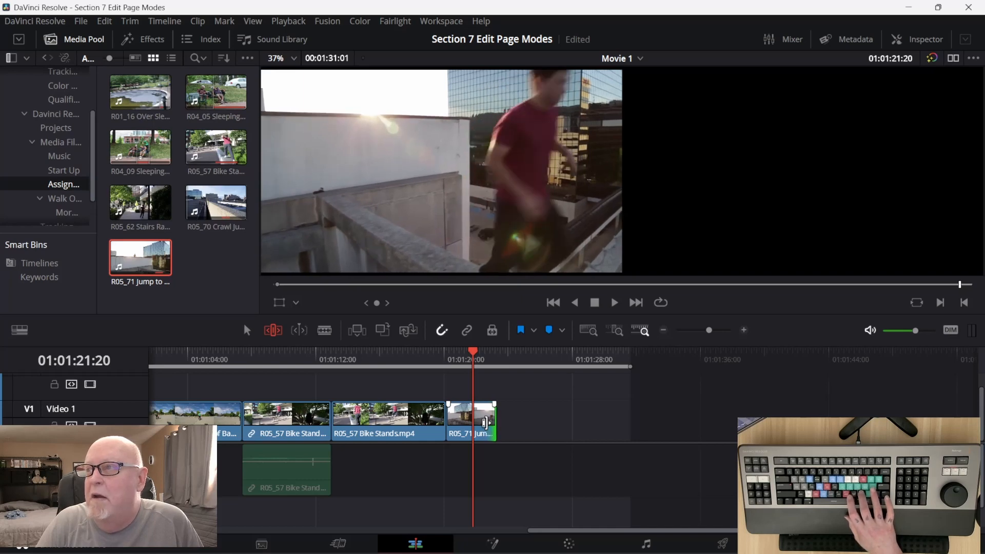
key("period")
key("period")
key("period")
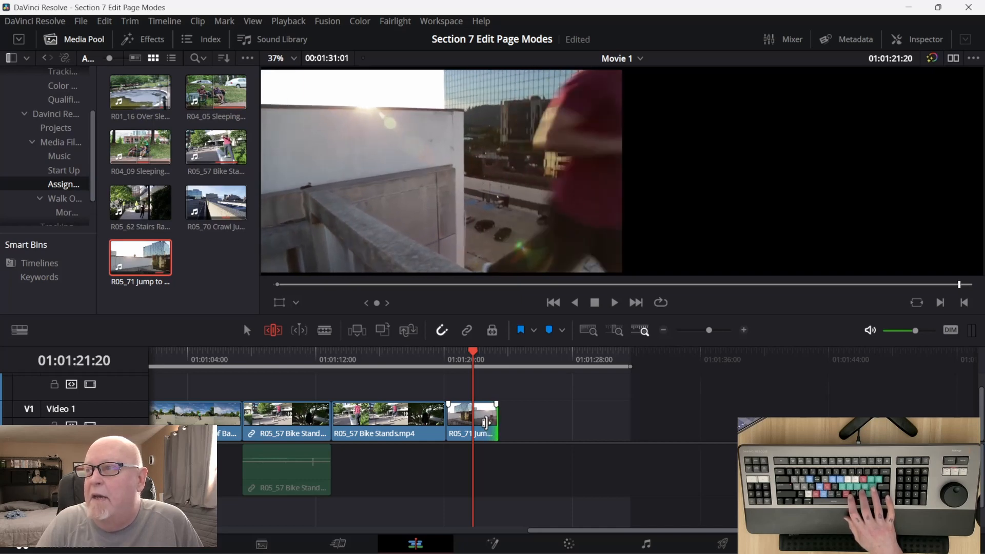
key("comma")
key("comma")
key("comma")
key("comma")
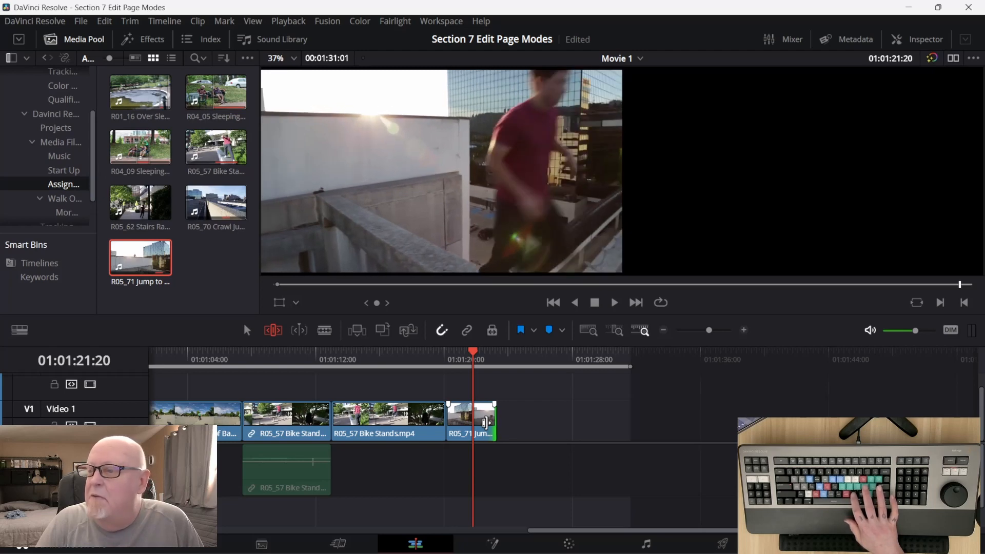
key("comma")
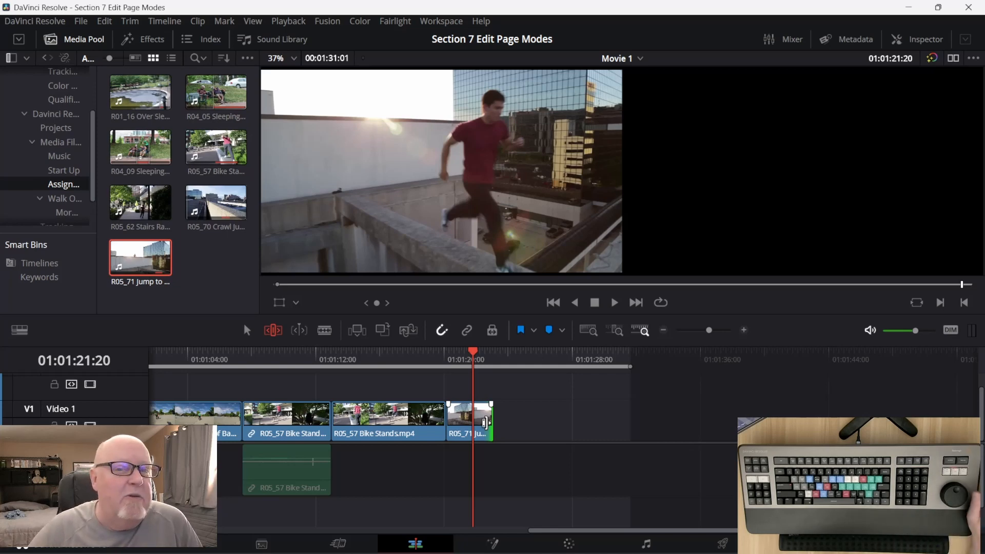
Undo the ripple trim of the R05_17 Climb clip and roll the edit point between the R05_17 and R05_19 clips slightly earlier.
mouse_move(574, 552)
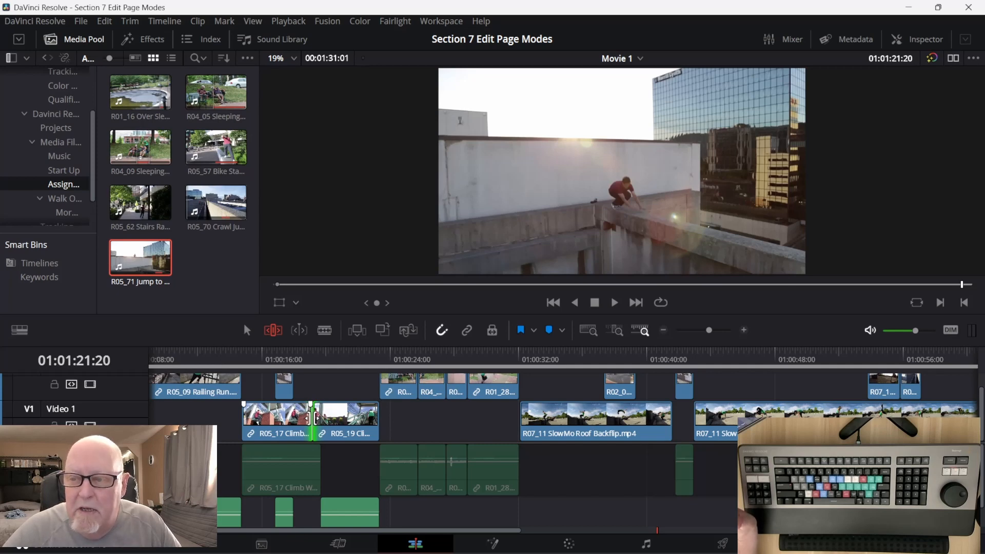
left_click(292, 419)
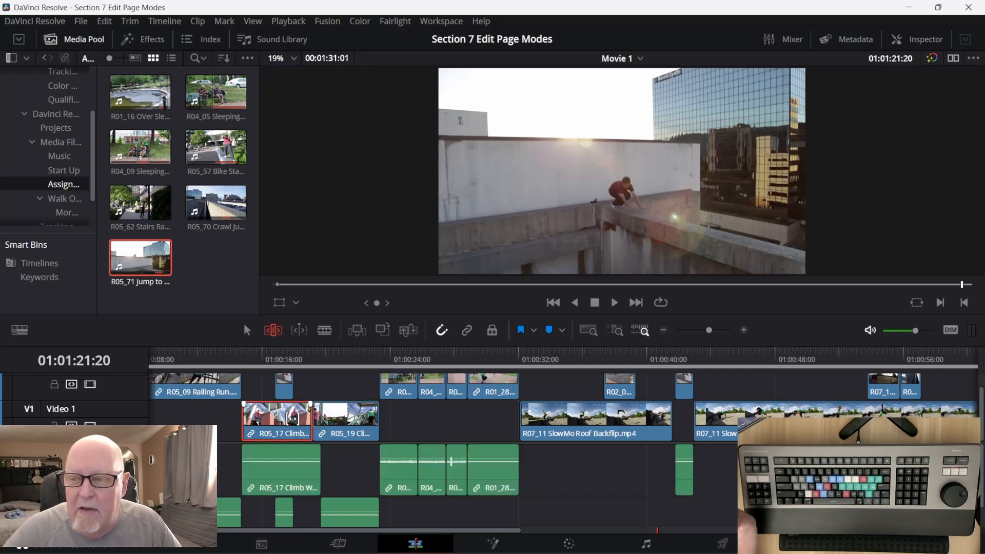
key("ctrl+z")
left_click(320, 421)
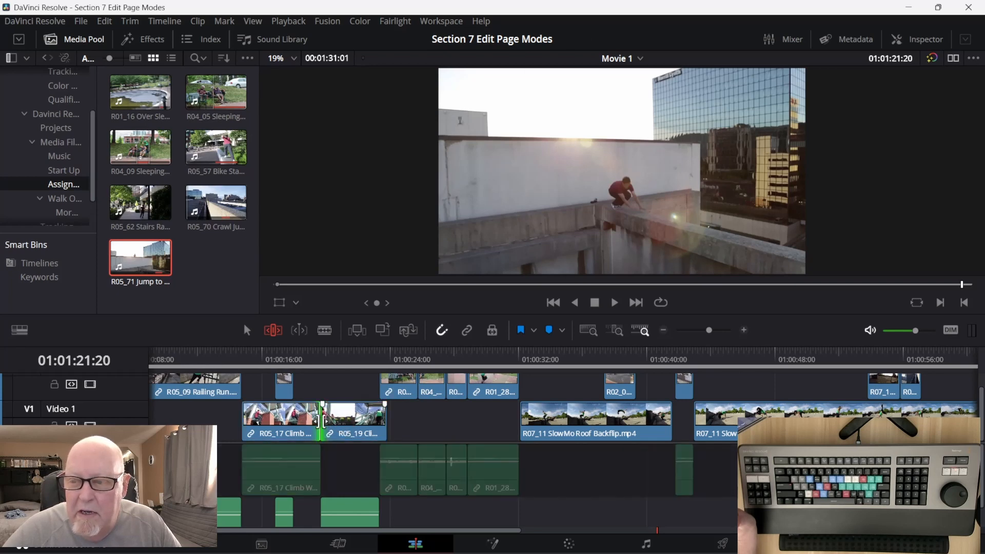
left_click(321, 422)
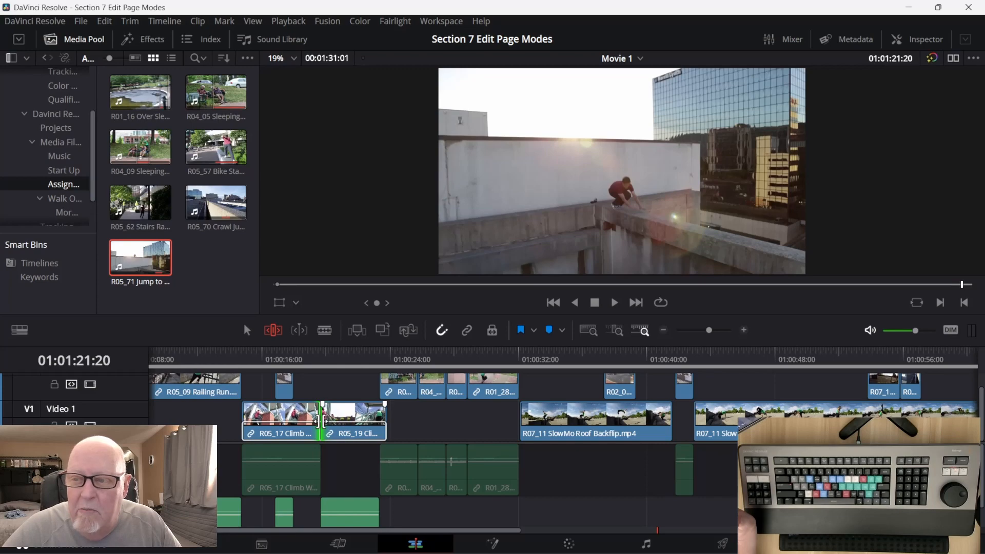
mouse_move(322, 420)
left_mouse_down()
mouse_move(294, 421)
mouse_move(347, 422)
mouse_move(299, 419)
mouse_move(318, 420)
left_mouse_up()
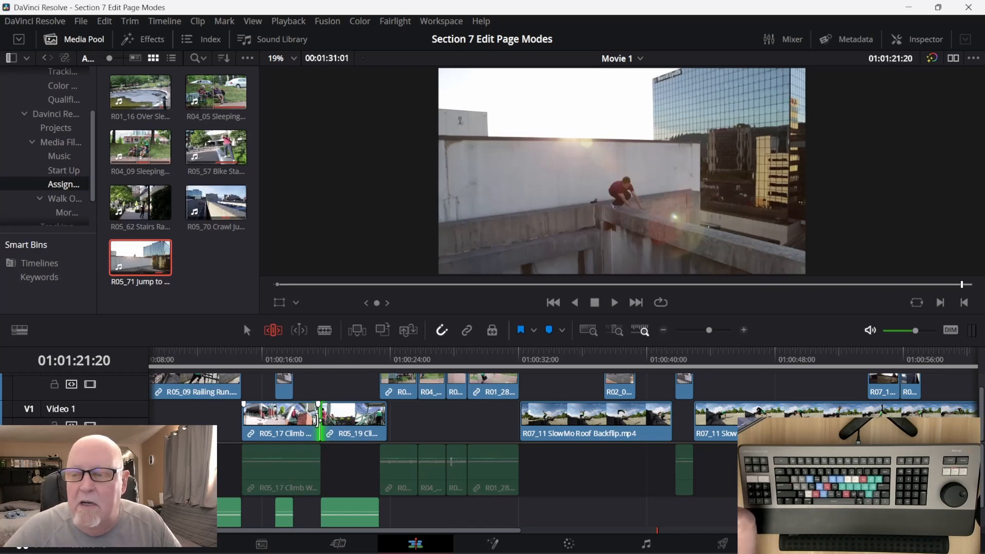
mouse_move(318, 420)
left_mouse_down()
mouse_move(307, 422)
mouse_move(339, 420)
mouse_move(318, 420)
left_mouse_up()
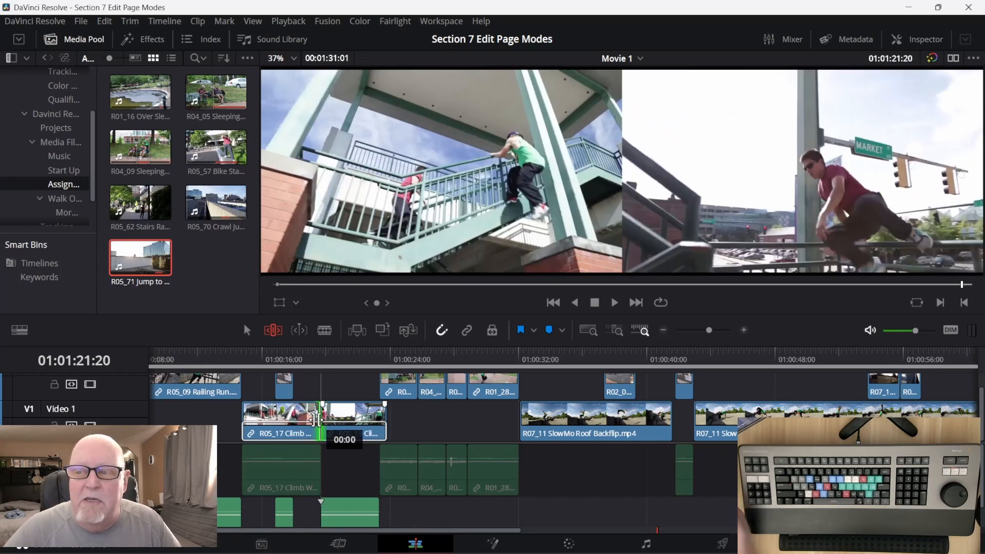
left_click_drag(316, 420, 316, 419)
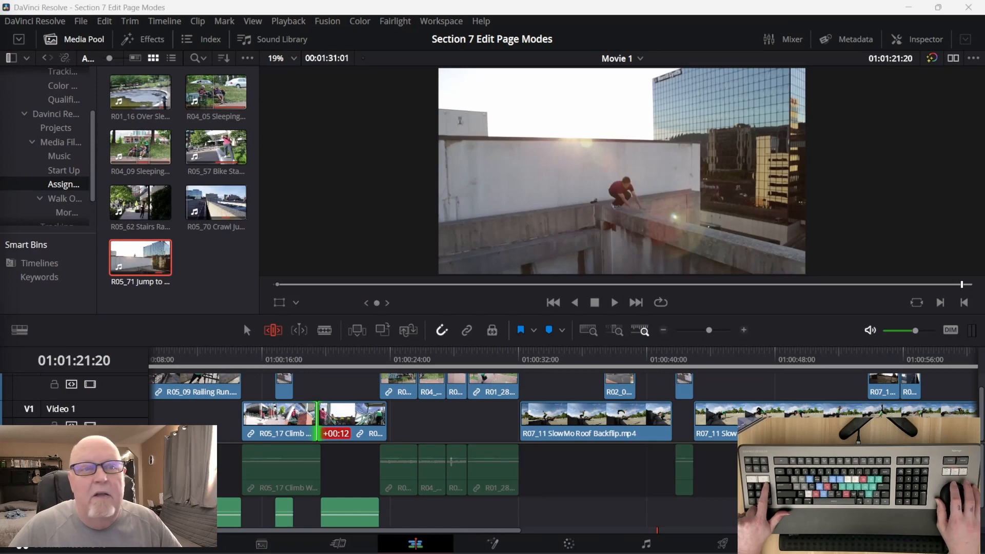
Try rolling the edit point between the R05_17 and R05_19 Climb clips repeatedly earlier and later to compare the cut frames.
key("comma")
key("comma")
key("comma")
key("comma")
key("comma")
key("comma")
key("comma")
key("comma")
key("comma")
key("comma")
key("comma")
key("comma")
key("comma")
key("comma")
key("comma")
key("comma")
key("comma")
key("comma")
key("comma")
key("comma")
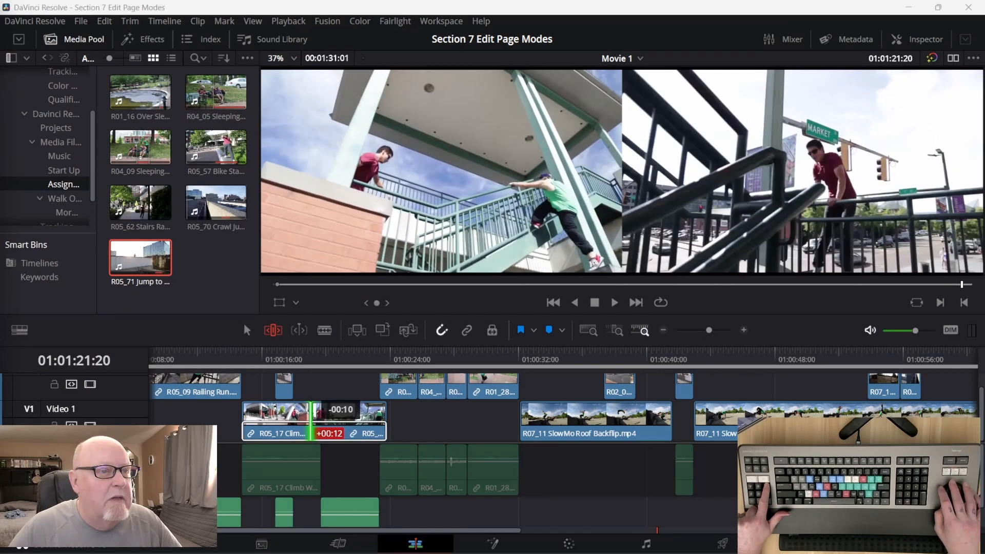
key("comma")
key("comma")
key("comma")
key("comma")
key("comma")
key("comma")
key("comma")
key("comma")
key("comma")
key("comma")
key("comma")
key("comma")
key("comma")
key("comma")
key("comma")
key("comma")
key("comma")
key("comma")
key("comma")
key("comma")
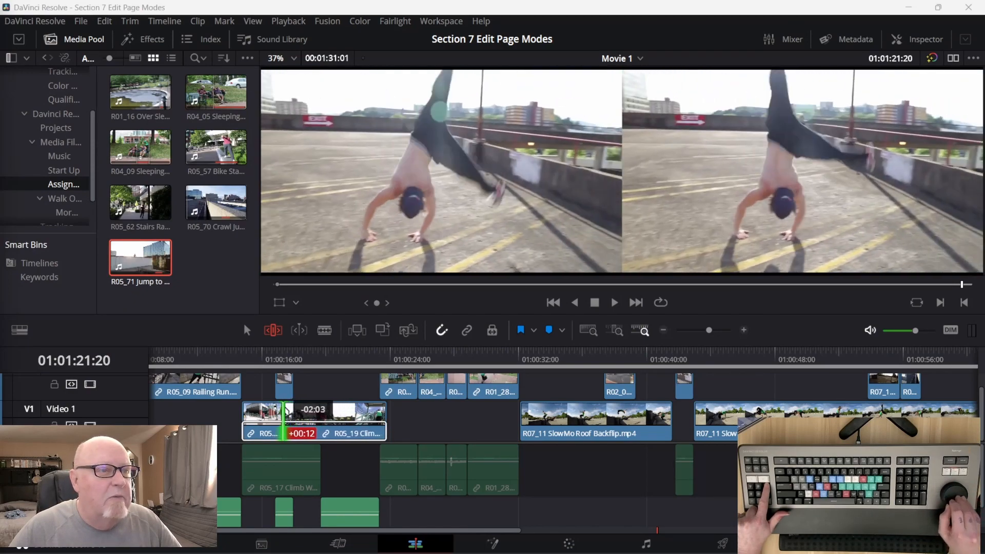
key("period")
key("period")
key("period")
key("period")
key("period")
key("period")
key("period")
key("period")
key("period")
key("period")
key("period")
key("period")
key("period")
key("period")
key("period")
key("period")
key("period")
key("period")
key("period")
key("period")
key("period")
key("period")
key("period")
key("period")
key("period")
key("period")
key("period")
key("period")
key("period")
key("period")
key("period")
key("period")
key("period")
key("period")
key("period")
key("period")
key("period")
key("period")
key("period")
key("period")
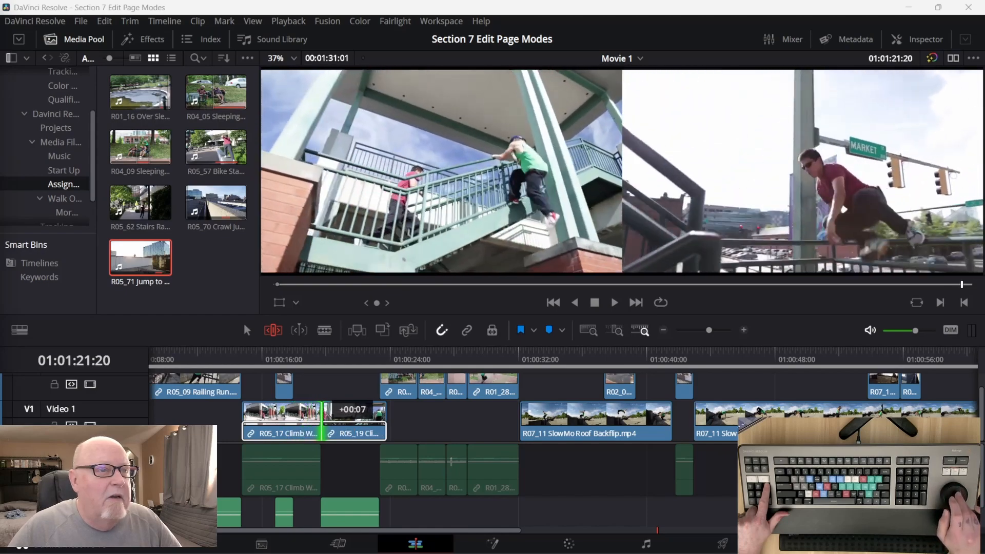
key("comma")
key("comma")
key("comma")
key("comma")
key("comma")
key("comma")
key("comma")
key("comma")
key("comma")
key("comma")
key("comma")
key("comma")
key("comma")
key("comma")
key("comma")
key("comma")
key("comma")
key("comma")
key("comma")
key("comma")
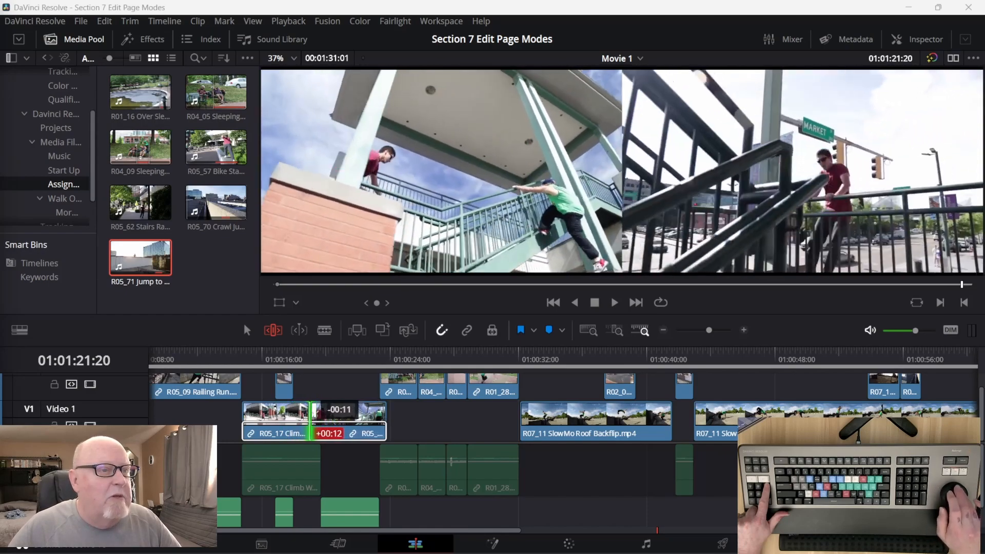
key("period")
key("period")
key("period")
key("period")
key("period")
key("period")
key("period")
key("period")
key("period")
key("period")
key("period")
key("period")
key("period")
key("period")
key("period")
key("period")
key("period")
key("period")
key("period")
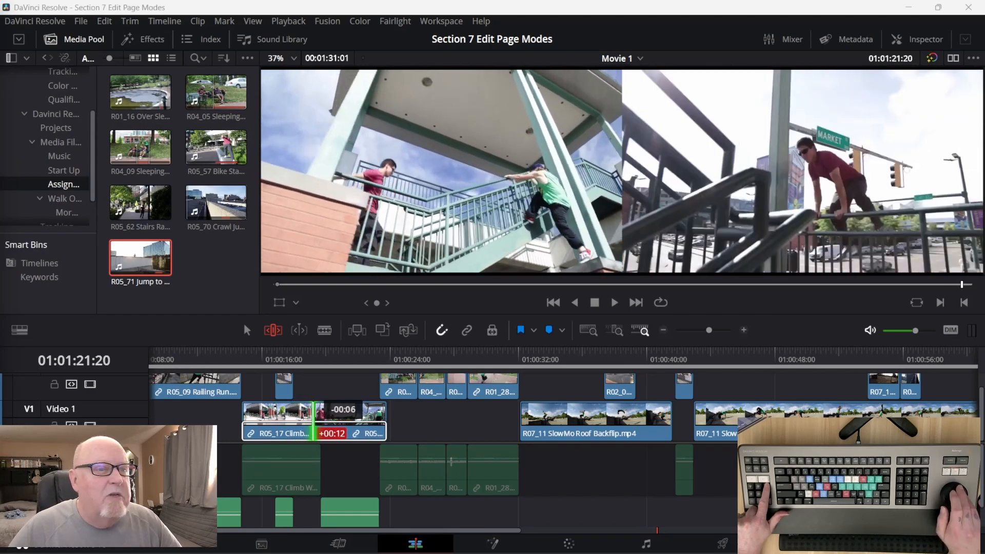
key("period")
key("period")
key("period")
key("period")
key("period")
key("period")
key("period")
key("period")
key("period")
key("period")
key("period")
key("period")
key("period")
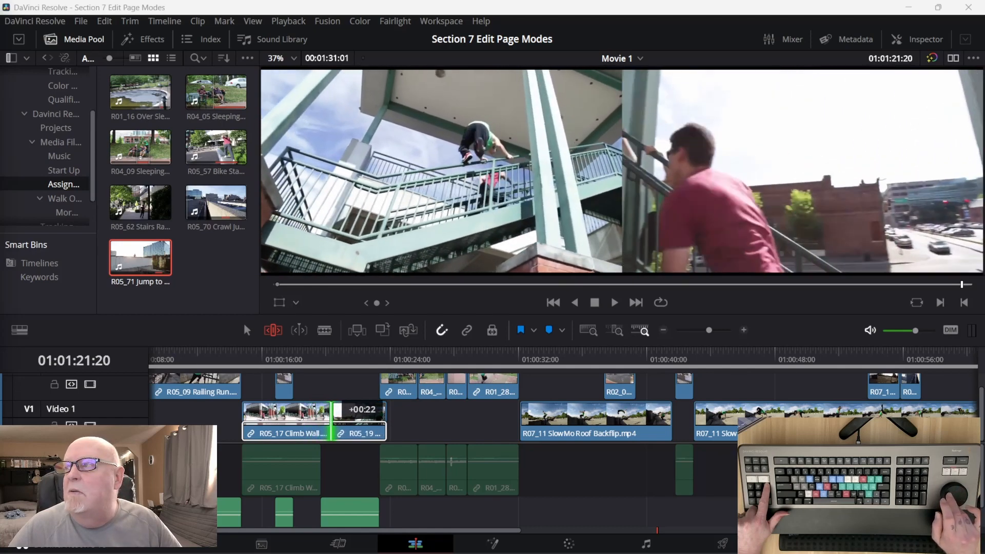
key("comma")
key("comma")
key("comma")
key("comma")
key("comma")
key("comma")
key("comma")
key("comma")
key("comma")
key("comma")
key("comma")
key("comma")
key("comma")
key("comma")
key("comma")
key("comma")
key("comma")
key("comma")
key("comma")
key("comma")
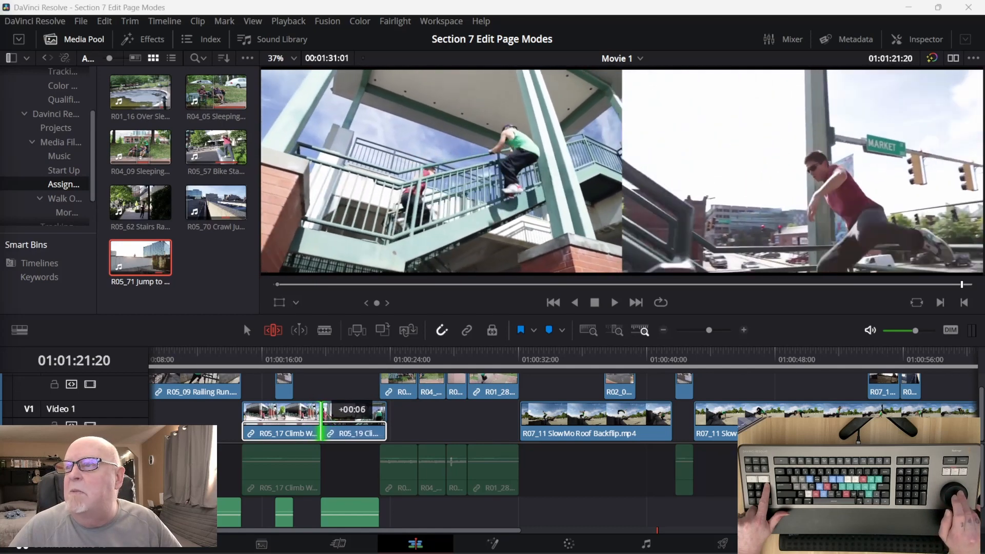
key("comma")
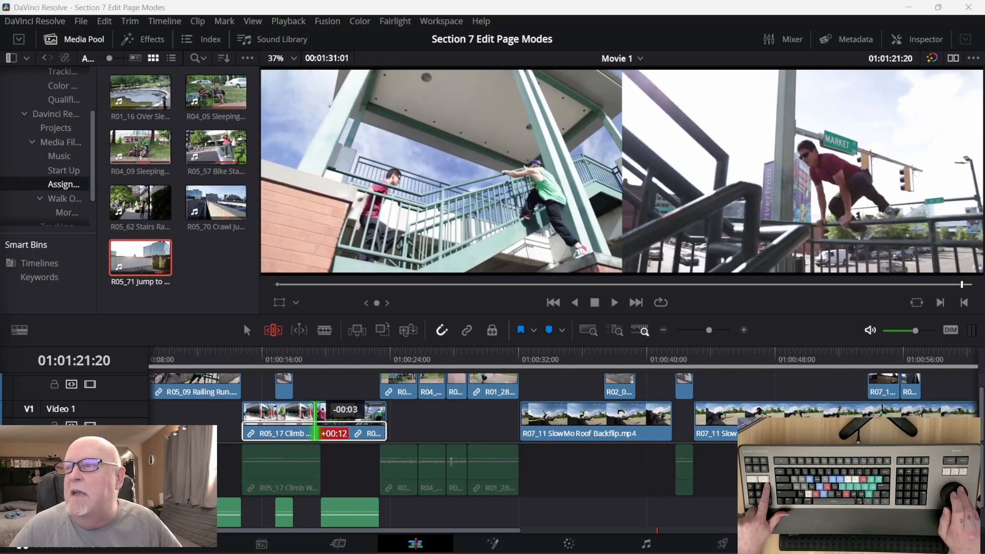
key("comma")
key("comma")
key("comma")
key("period")
key("period")
key("period")
key("period")
key("period")
key("period")
key("period")
key("period")
key("period")
key("period")
key("period")
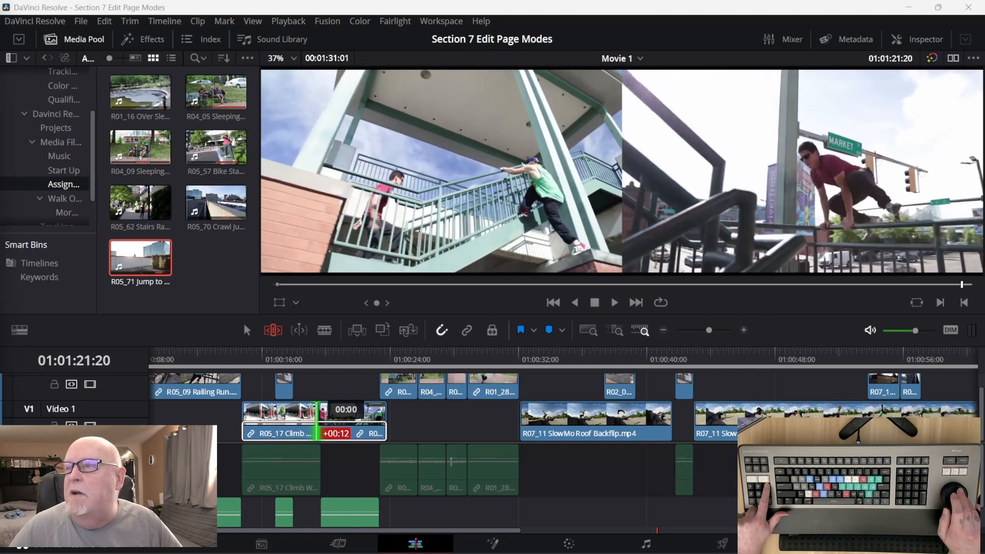
Roll the edit point between the R05_17 and R05_19 clips about 14 frames later, to 01:00:20:00, and play around the cut.
key("period")
key("period")
key("period")
key("period")
key("period")
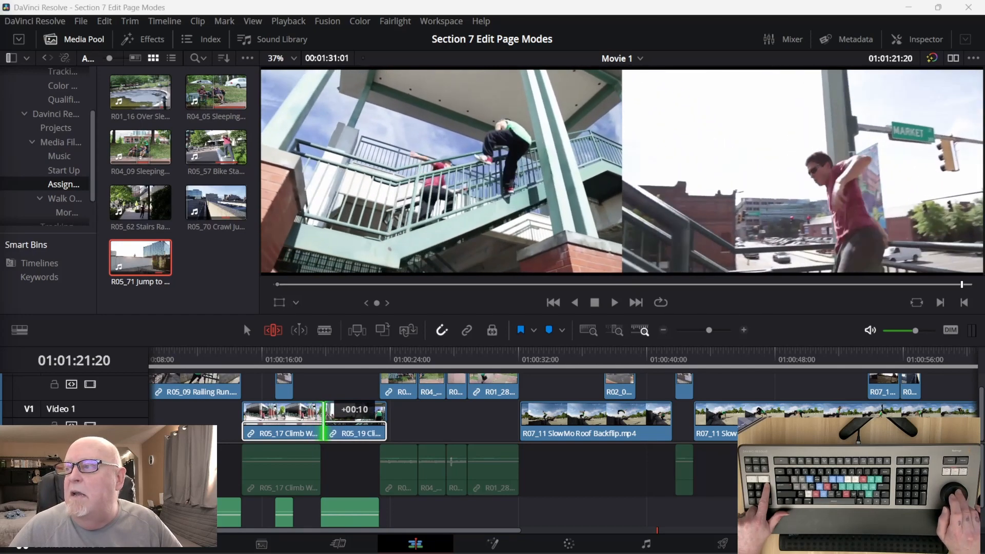
key("period")
key("period")
key("period")
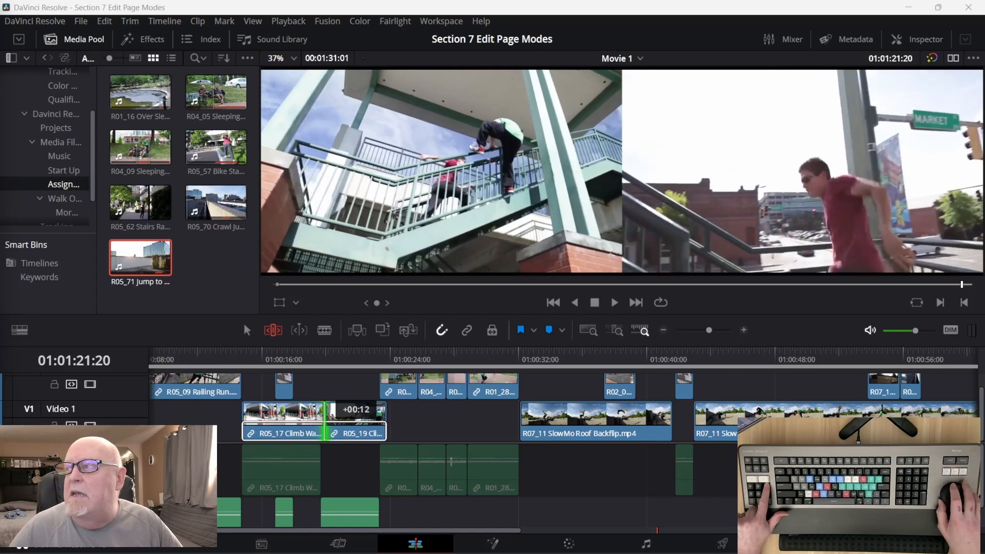
key("period")
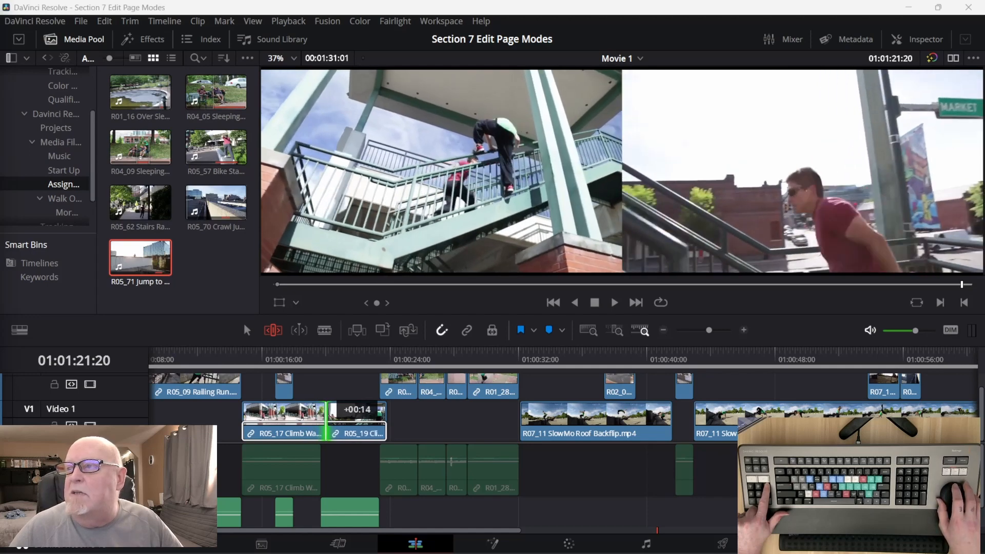
key("comma")
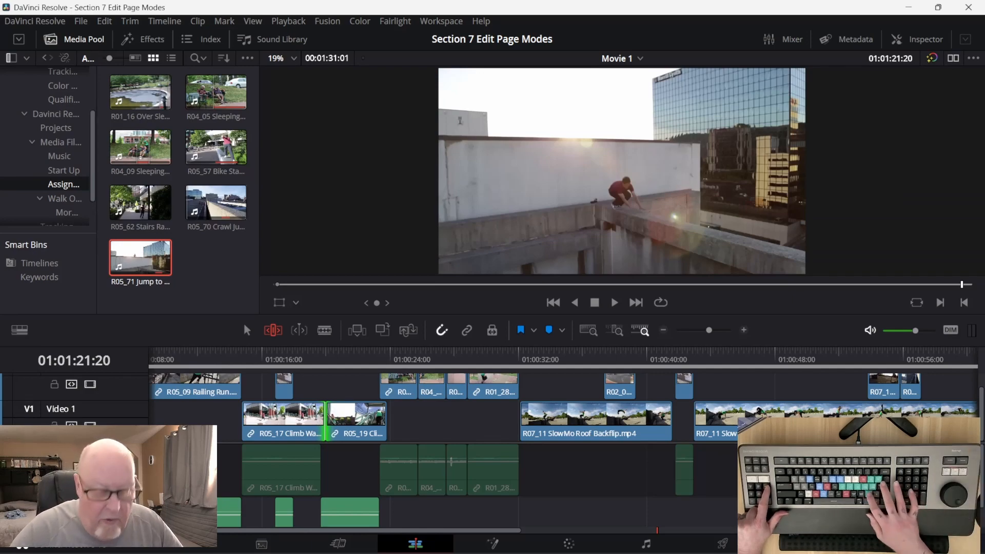
key("slash")
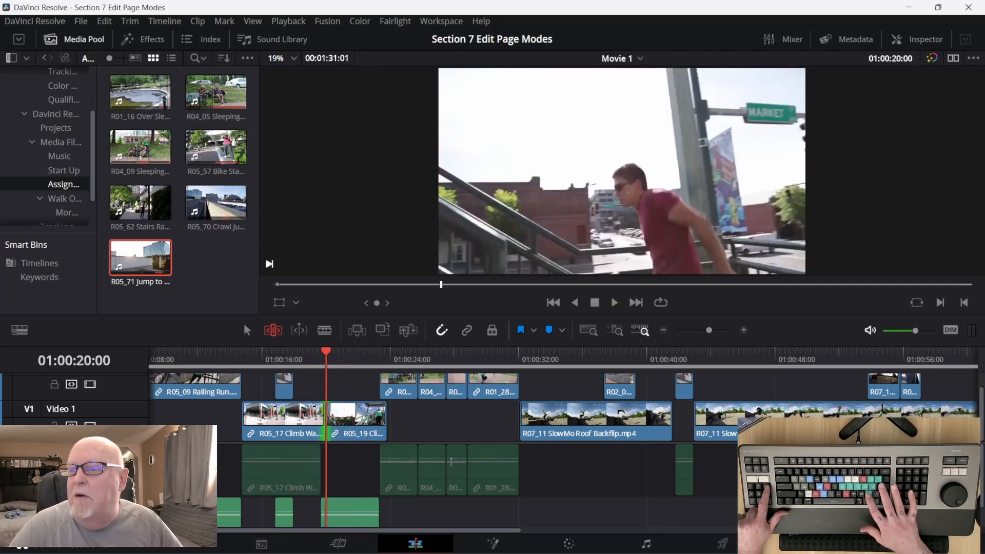
key("slash")
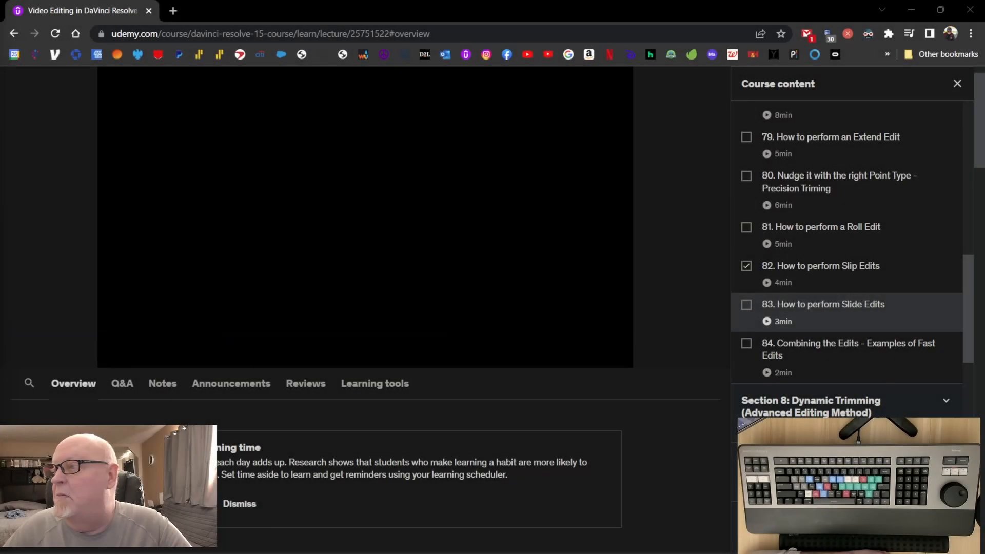
Switch from the course page back to the Bike Stands clips on the Movie 1 timeline in DaVinci Resolve.
mouse_move(28, 368)
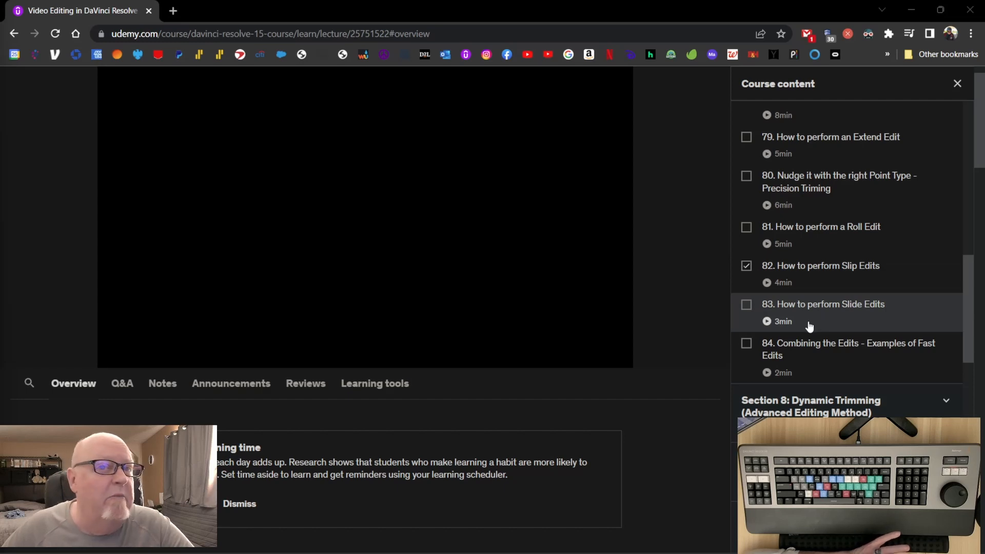
mouse_move(800, 553)
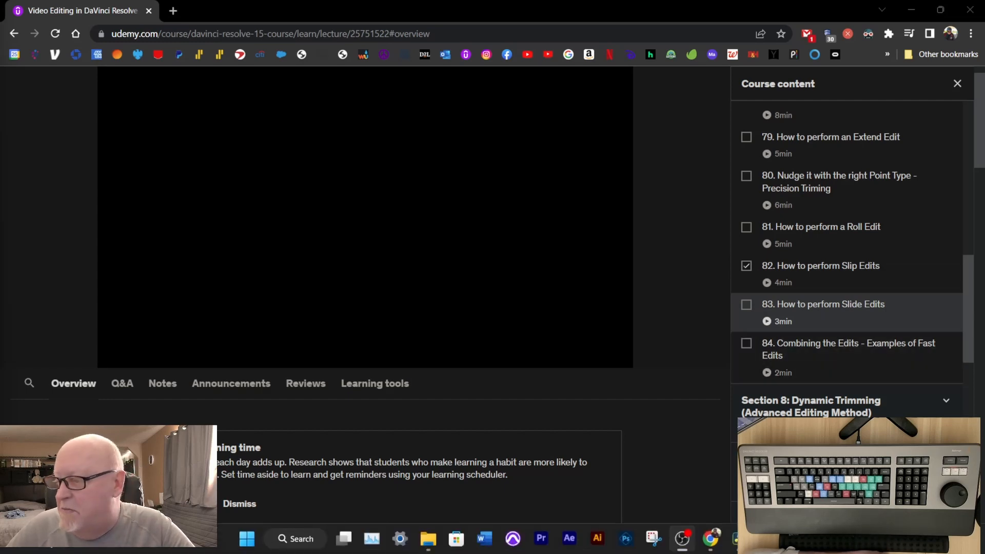
left_click(739, 539)
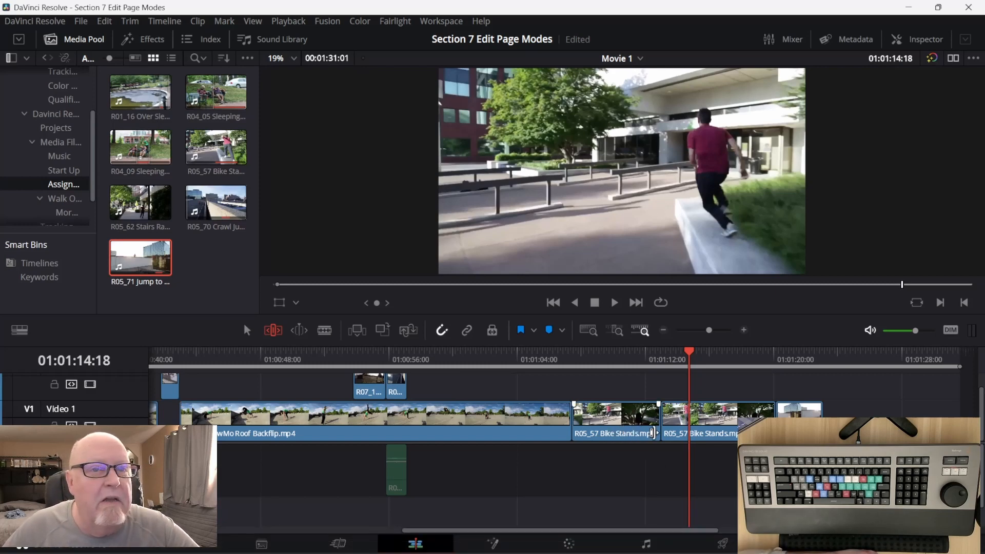
mouse_move(769, 552)
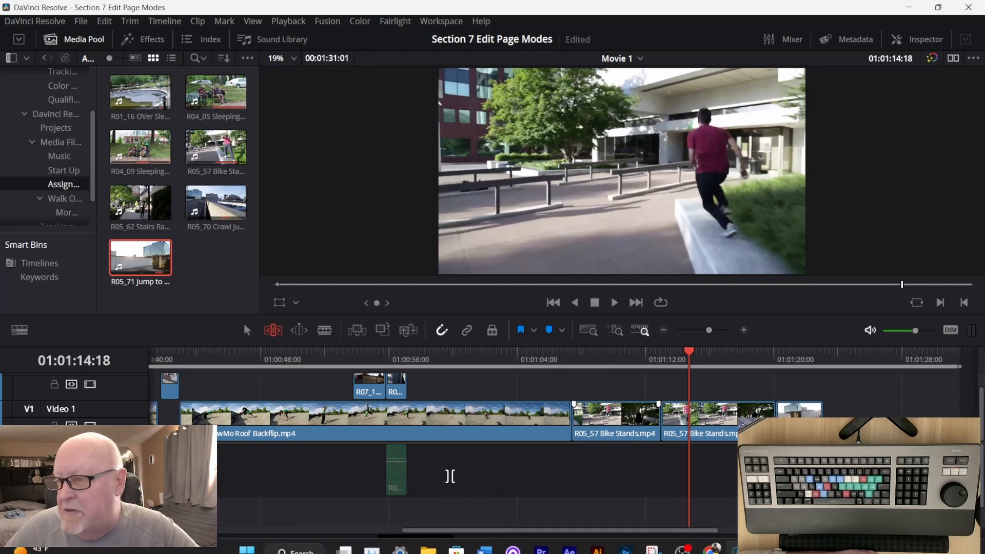
left_click_drag(458, 528, 526, 526)
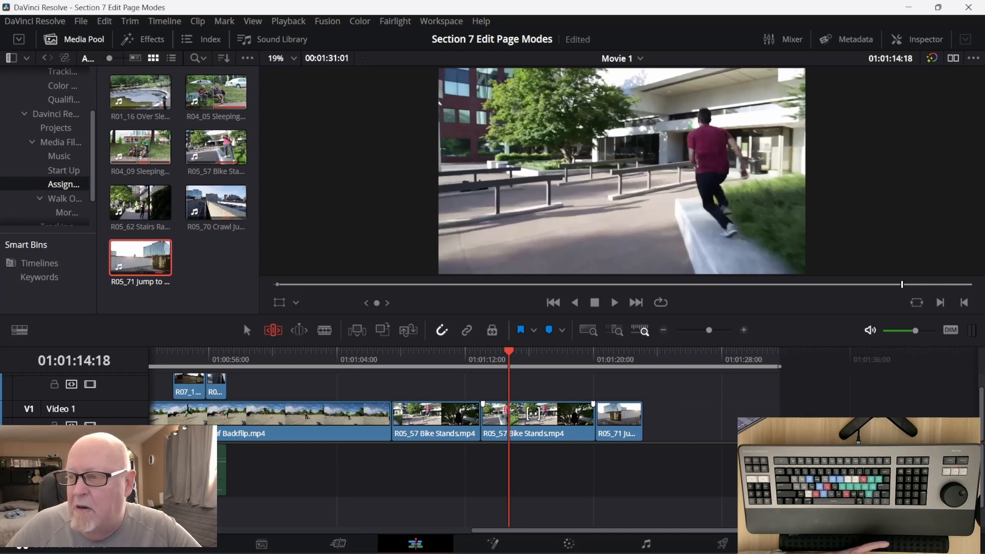
Slip the second R05_57 Bike Stands clip, trying offsets of -00:12 and +00:11, and slip the first Bike Stands clip slightly.
left_click(533, 413)
mouse_move(534, 413)
left_mouse_down()
mouse_move(510, 413)
mouse_move(537, 413)
mouse_move(518, 414)
mouse_move(526, 415)
left_mouse_up()
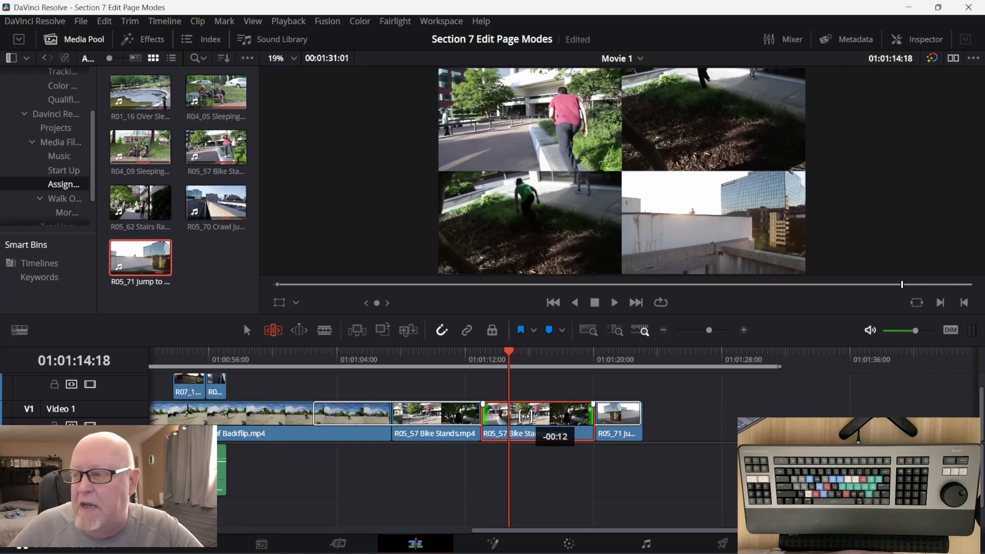
left_click_drag(526, 416, 540, 417)
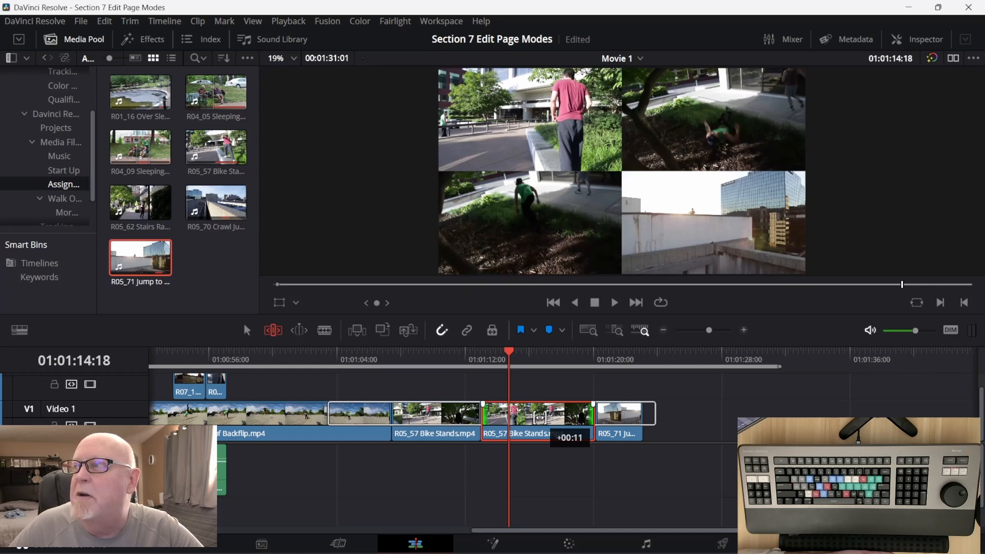
left_click_drag(540, 416, 530, 417)
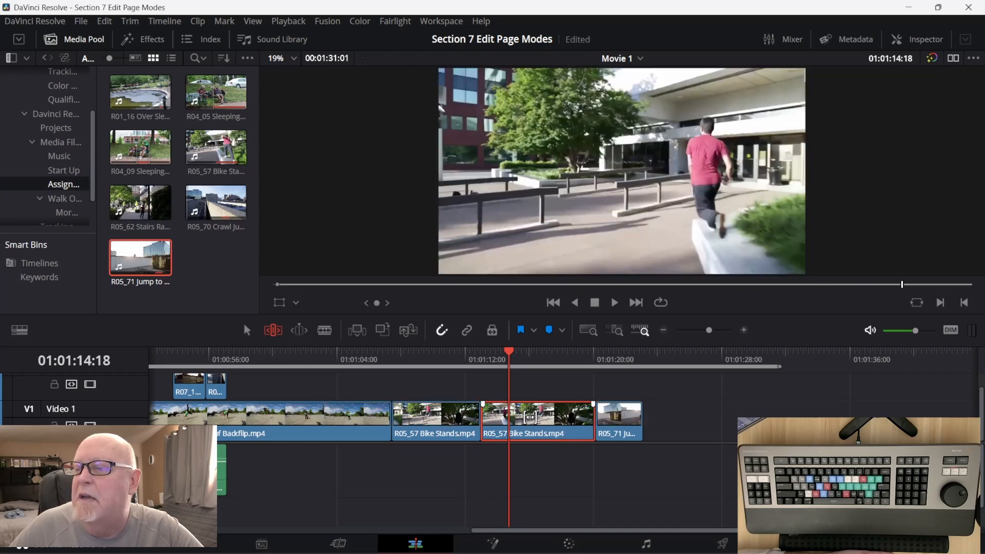
left_click(457, 413)
mouse_move(458, 412)
left_mouse_down()
mouse_move(444, 413)
mouse_move(459, 413)
left_mouse_up()
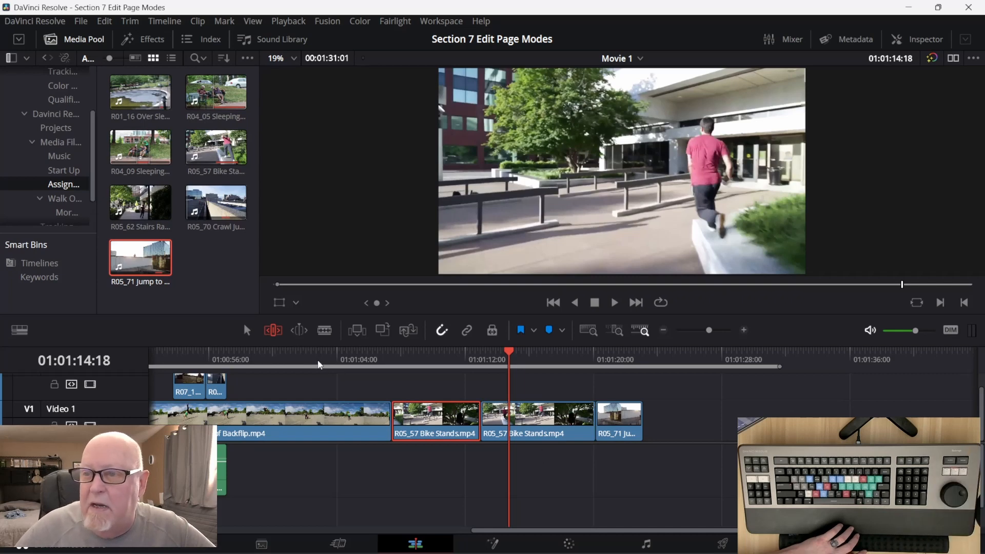
Slip the first R05_57 Bike Stands clip back and forth frame by frame in dynamic trim mode from 01:01:13:00, and leave that mode.
left_click(299, 329)
key("Up")
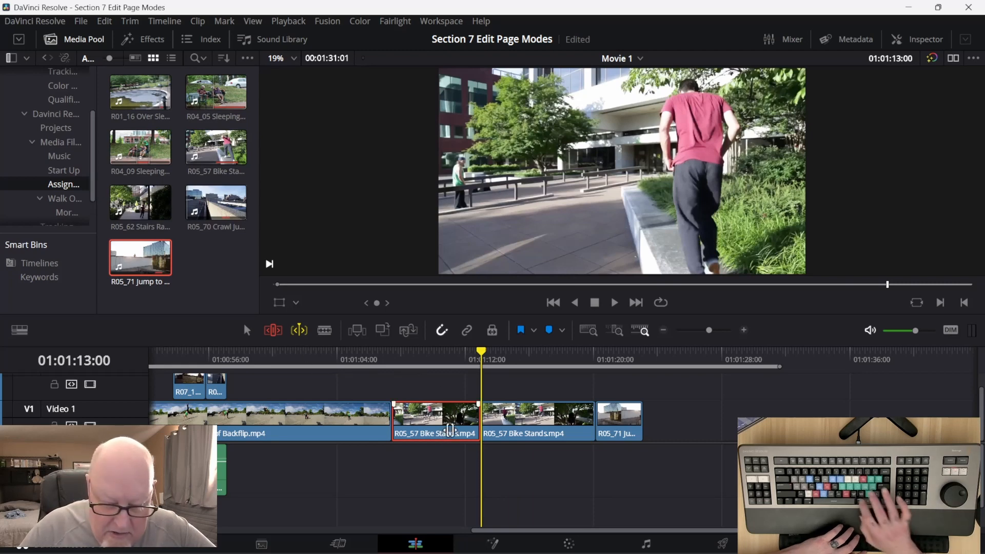
key("period")
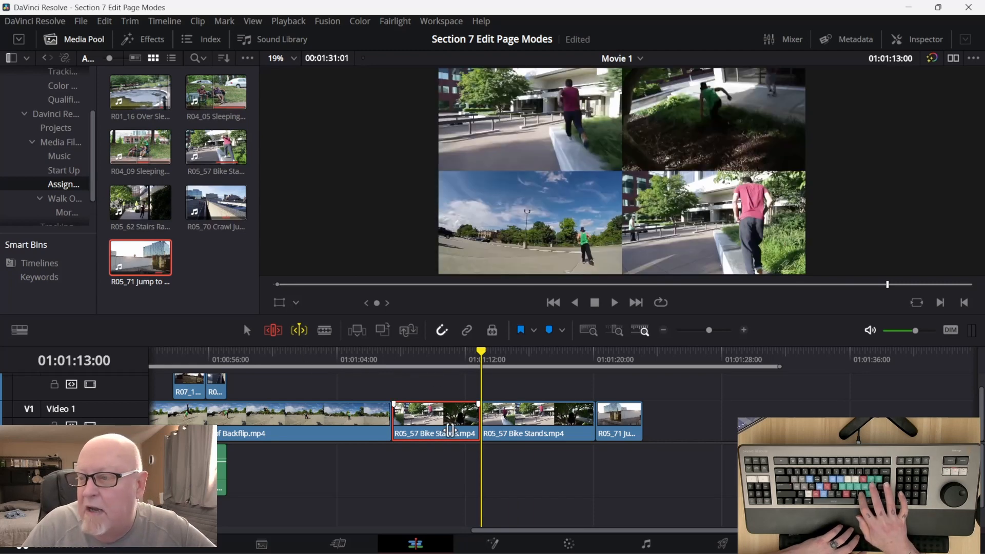
key("period")
key("comma")
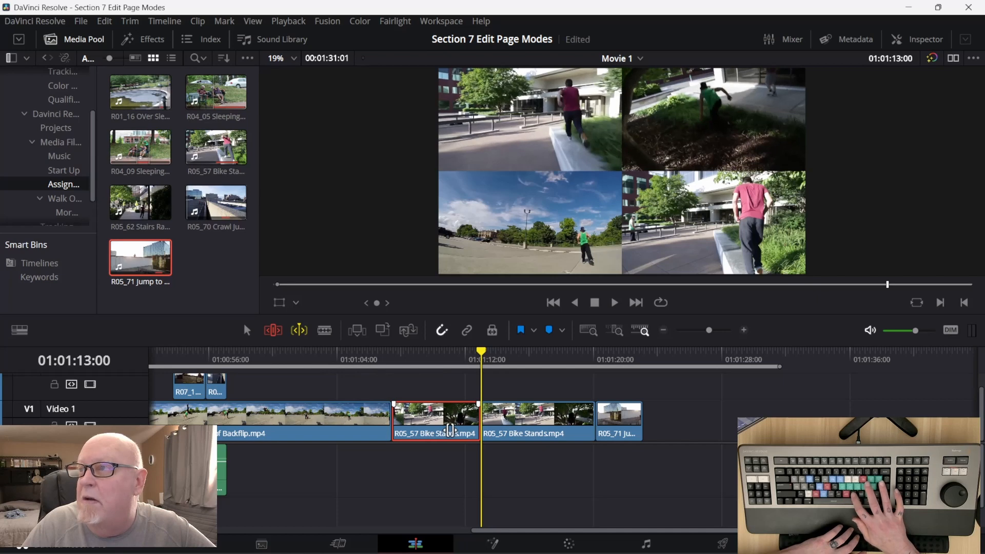
key("period")
key("comma")
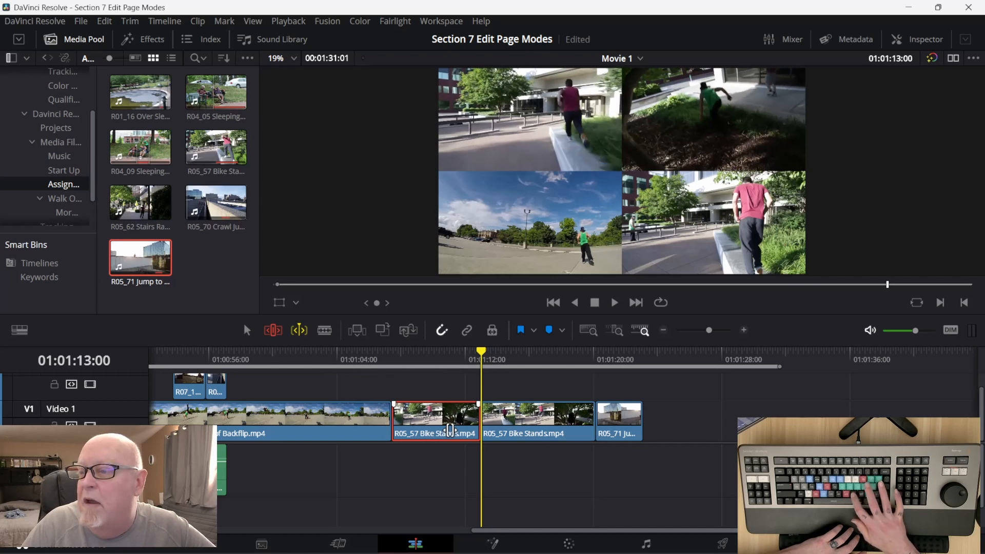
key("period")
key("period")
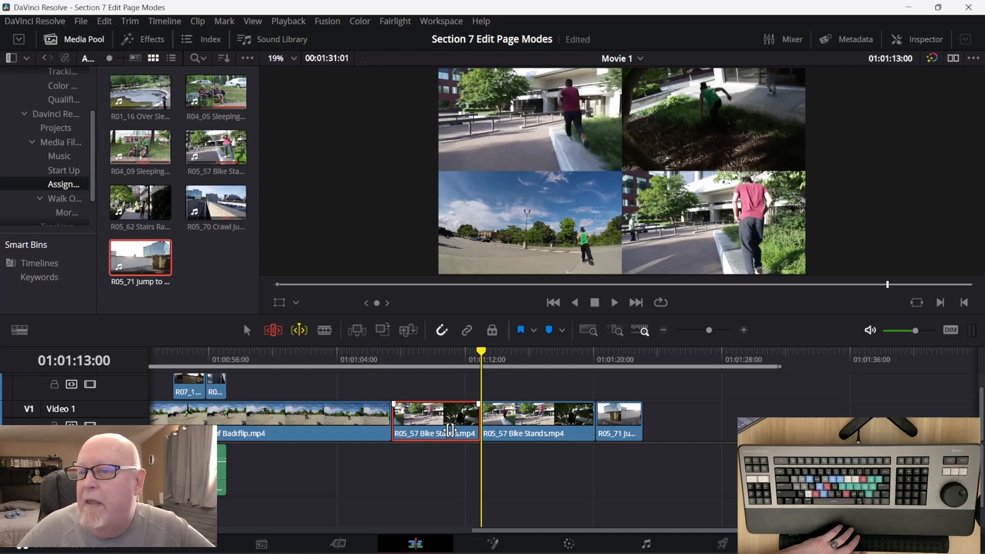
left_click(299, 331)
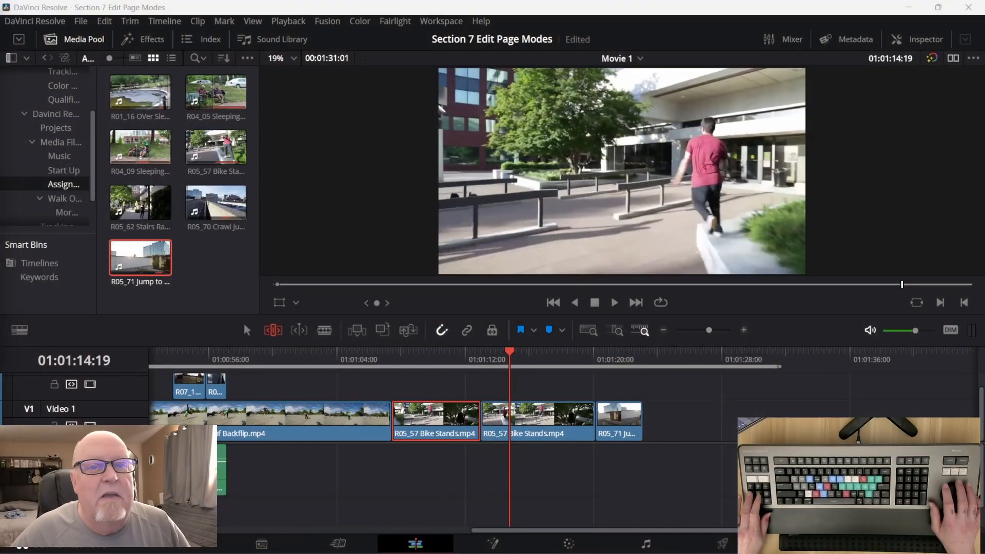
Switch the slip selection between the two R05_57 Bike Stands clips, ending with the second clip selected.
key("s")
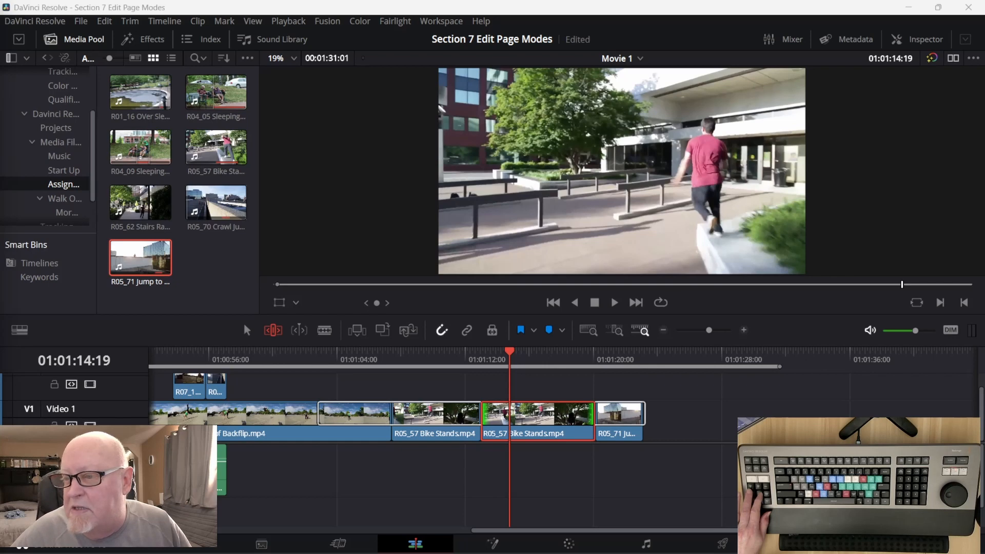
left_click(431, 410)
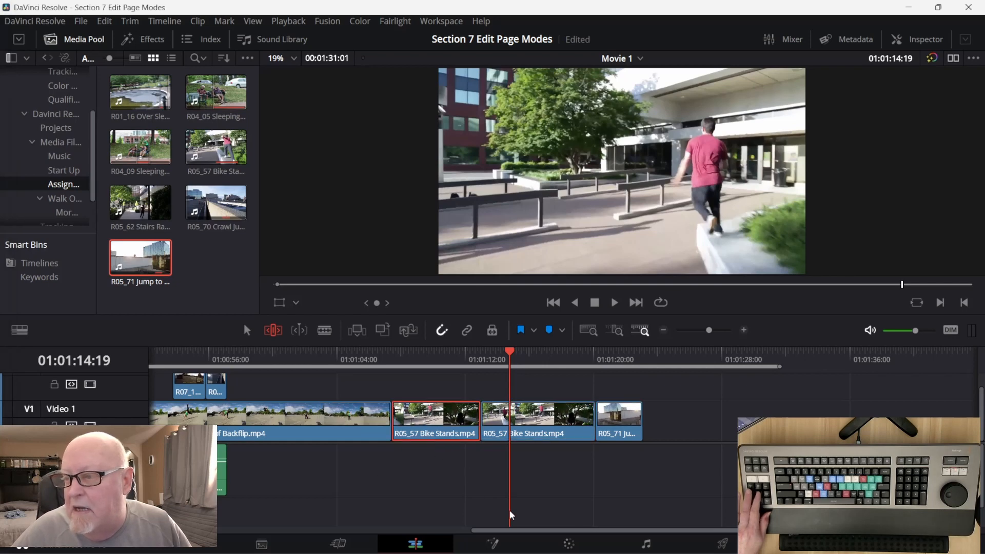
key("s")
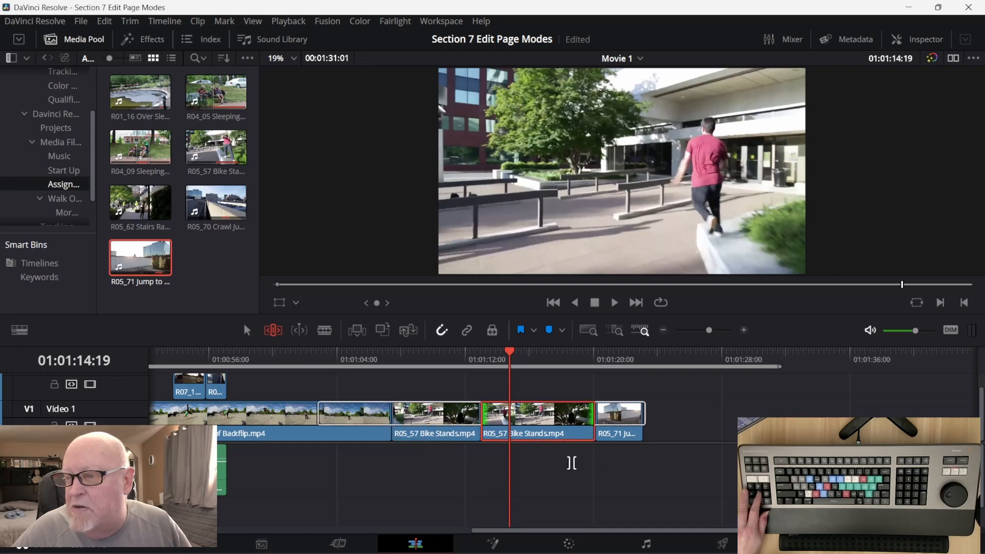
key("ctrl+Left")
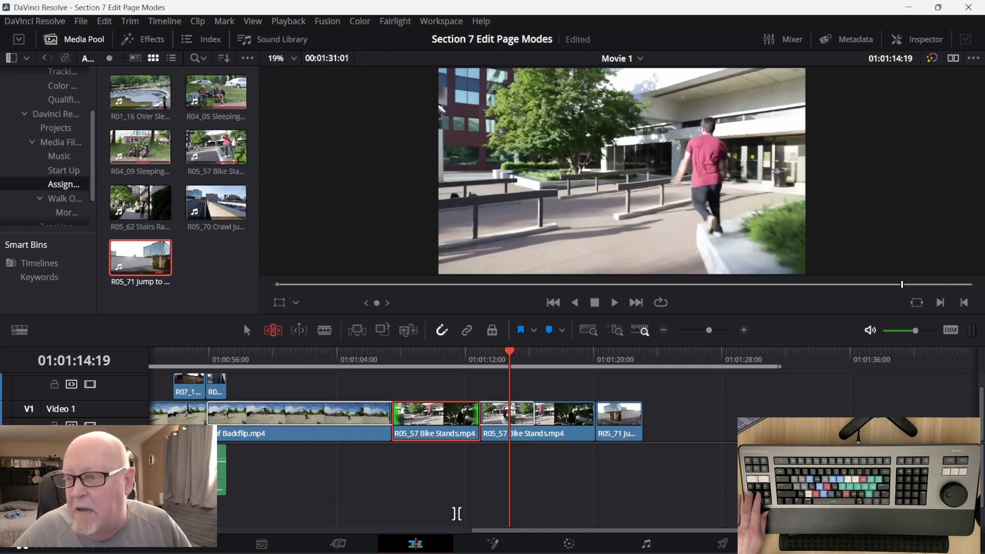
key("s")
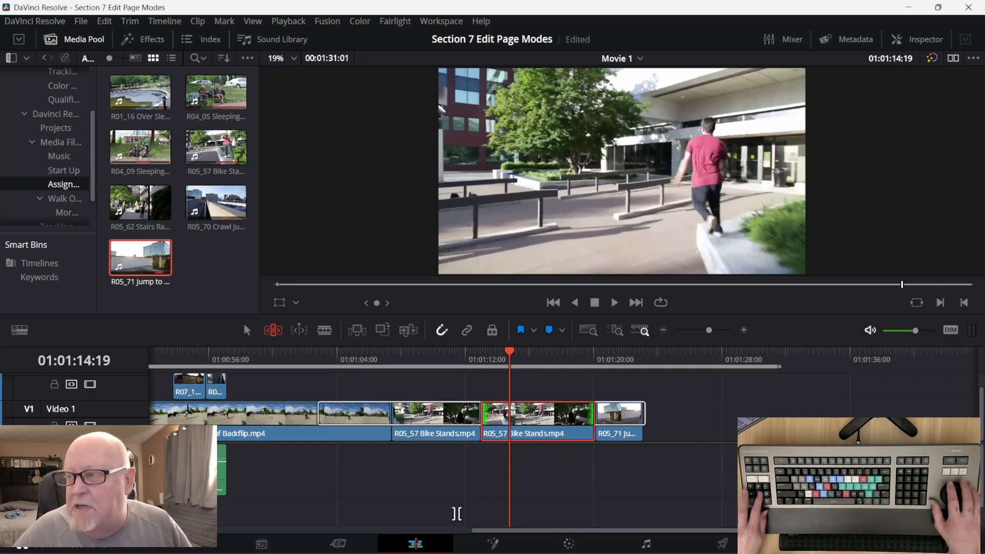
Try slipping the second R05_57 Bike Stands clip back and forth between offsets such as -00:09 and +00:07, returning it to 00:00.
key("comma")
key("comma")
key("comma")
key("comma")
key("comma")
key("comma")
key("comma")
key("comma")
key("comma")
key("comma")
key("period")
key("period")
key("period")
key("period")
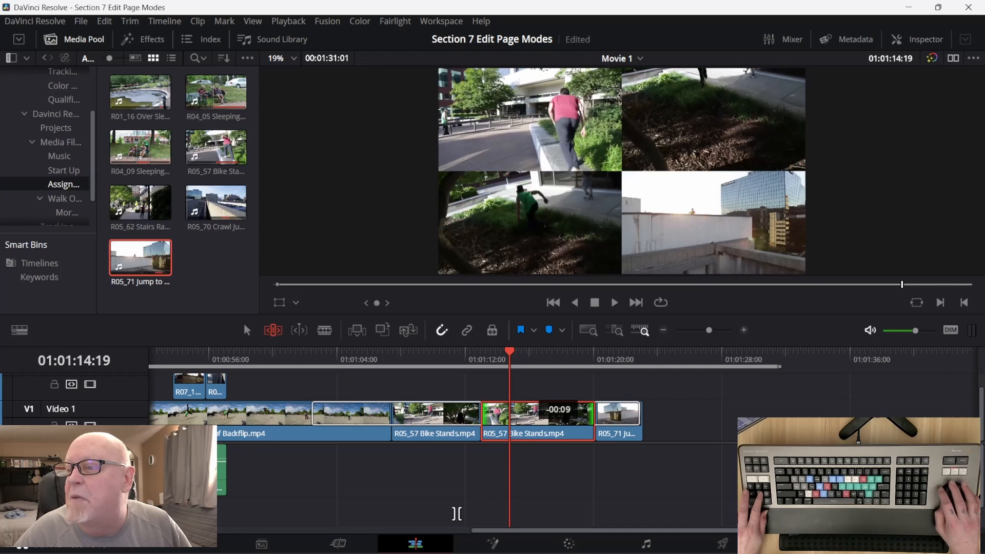
key("period")
key("period")
key("period")
key("period")
key("period")
key("period")
key("period")
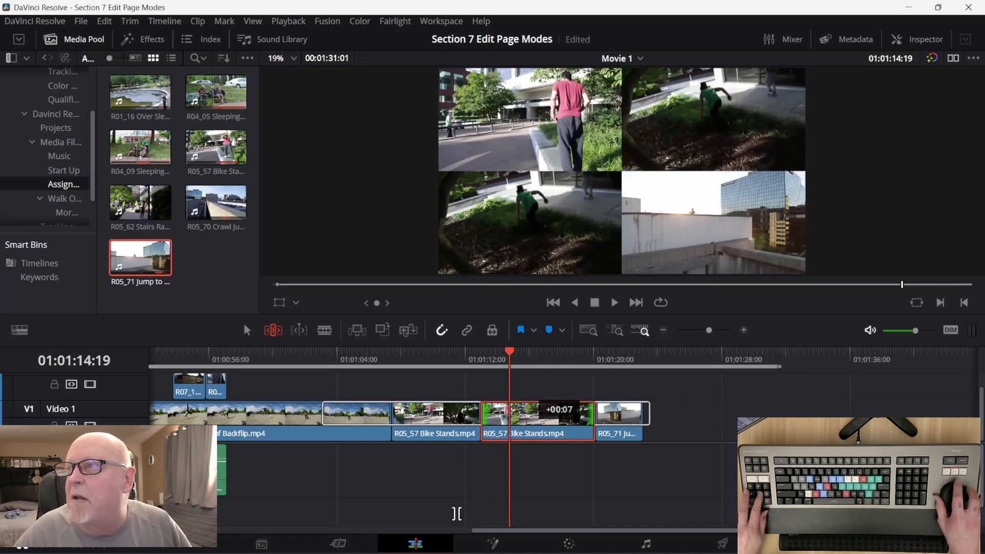
key("comma")
key("comma")
key("comma")
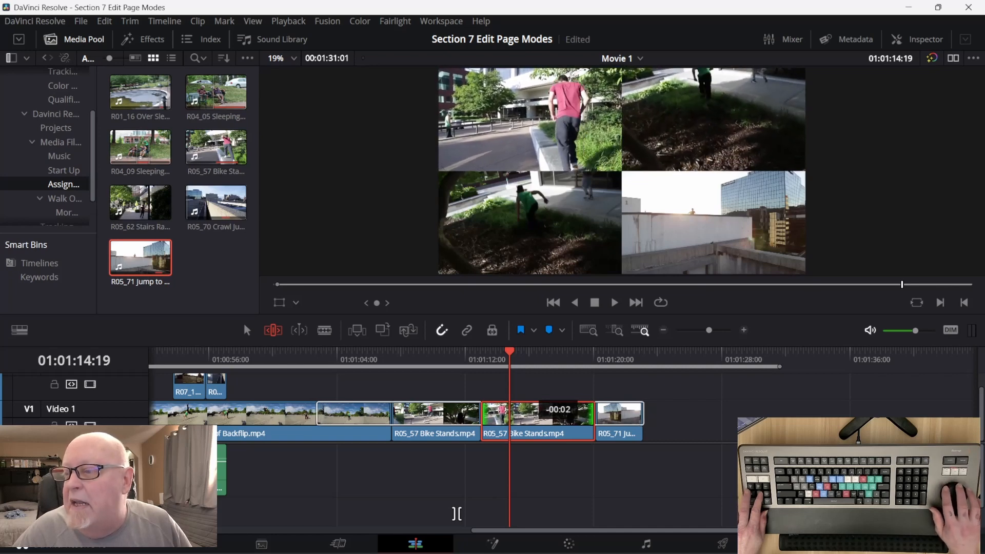
key("period")
key("period")
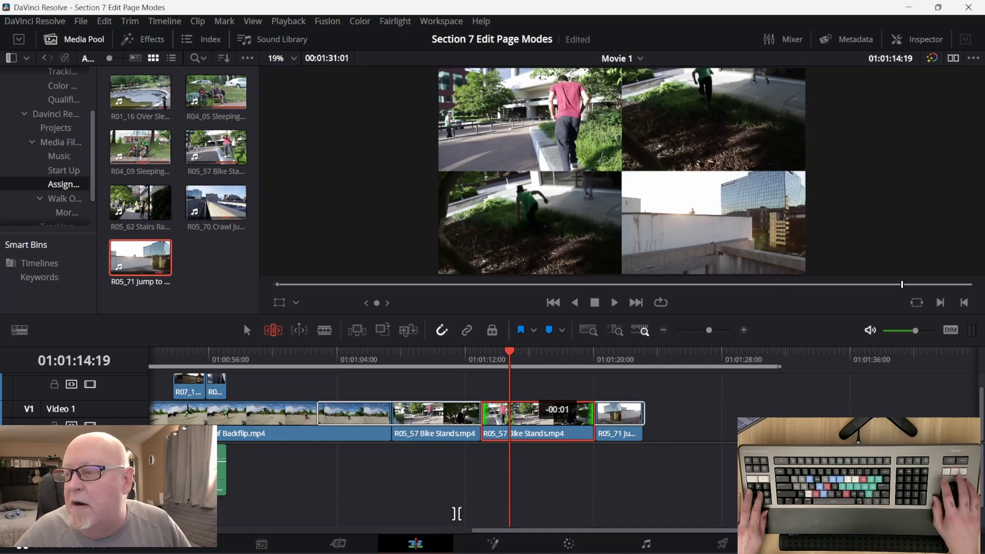
key("period")
key("period")
key("period")
key("period")
key("period")
key("period")
key("period")
key("period")
key("period")
key("period")
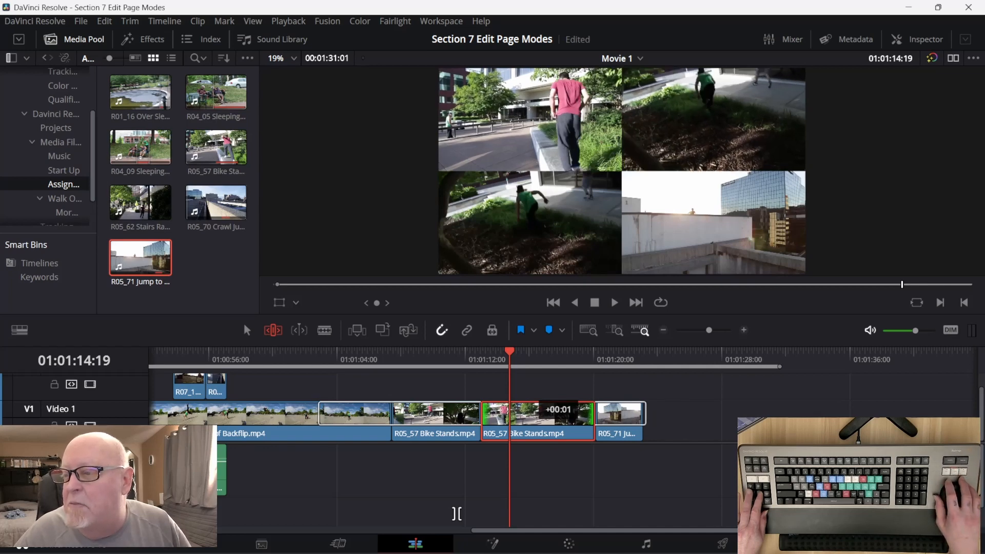
key("comma")
key("comma")
key("comma")
key("comma")
key("comma")
key("comma")
key("comma")
key("comma")
key("comma")
key("comma")
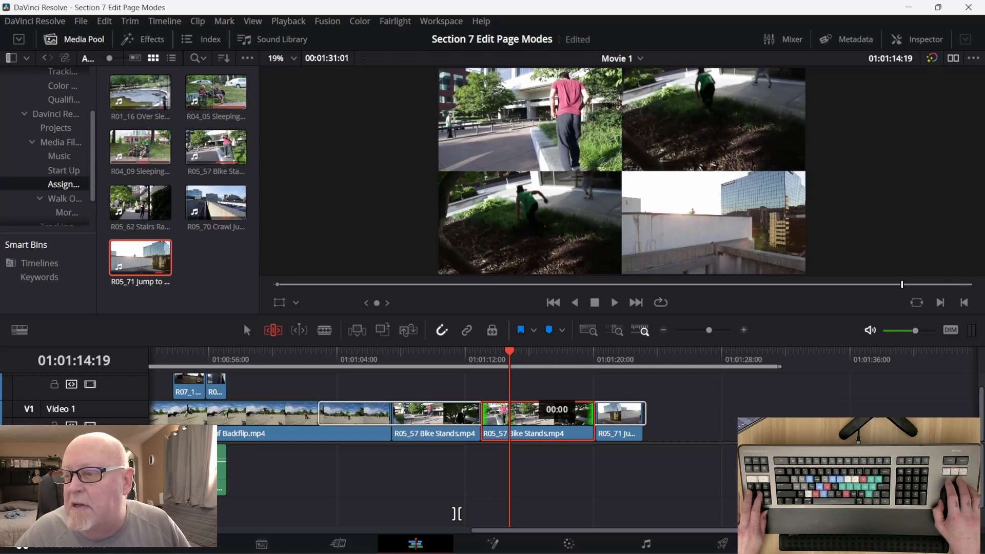
Try a slide edit on the second R05_57 Bike Stands clip, keeping its offset at 00:00.
key("ctrl+Left")
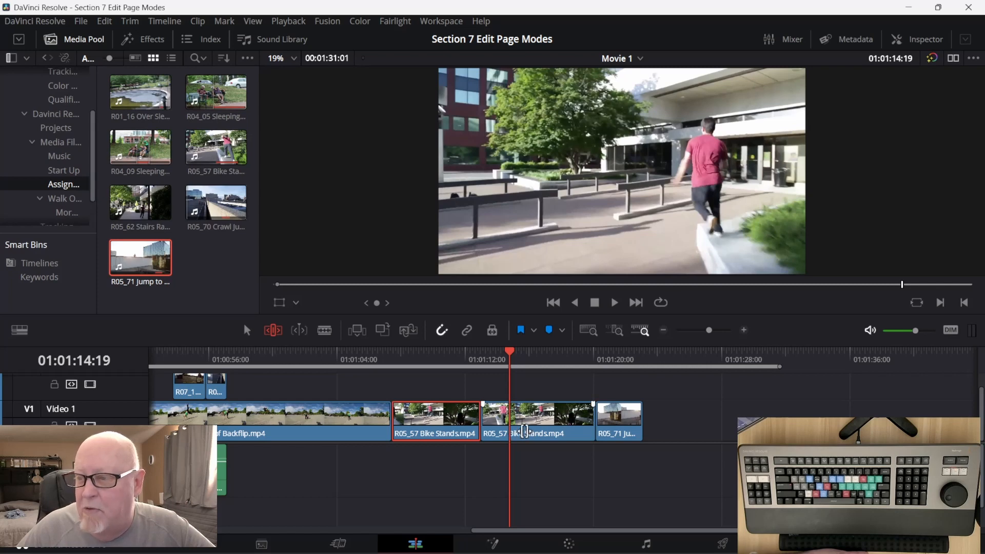
left_click(524, 432)
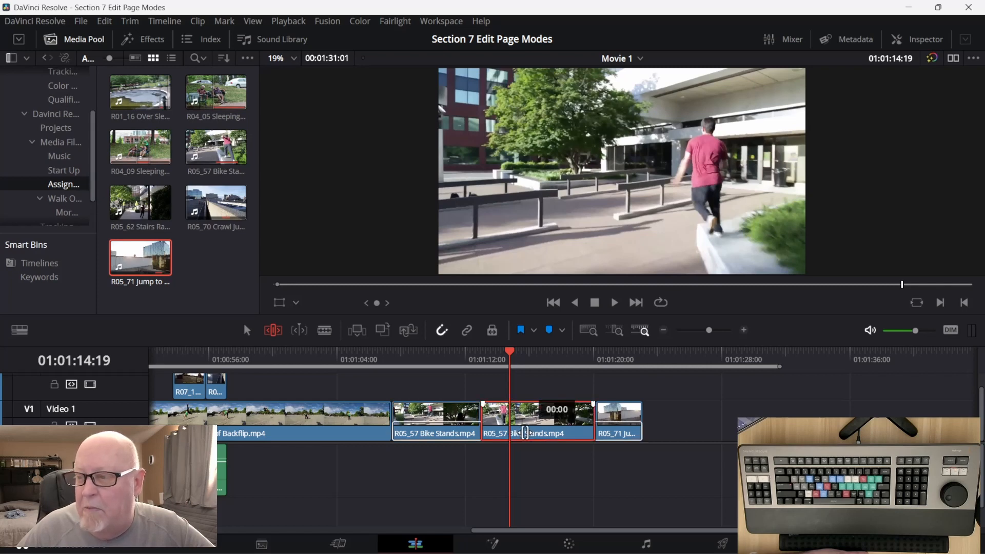
mouse_move(525, 434)
left_mouse_down()
mouse_move(491, 437)
mouse_move(547, 435)
mouse_move(500, 436)
mouse_move(524, 438)
left_mouse_up()
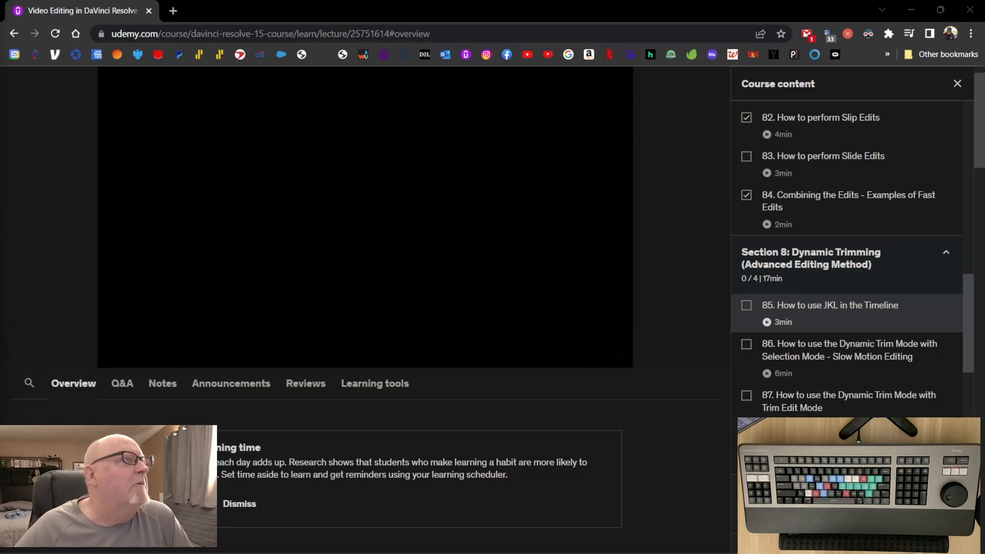
Bring the MGD2085 Videos folder window over the course page to examine the recorded videos, and move it away again.
left_click_drag(0, 95, 438, 83)
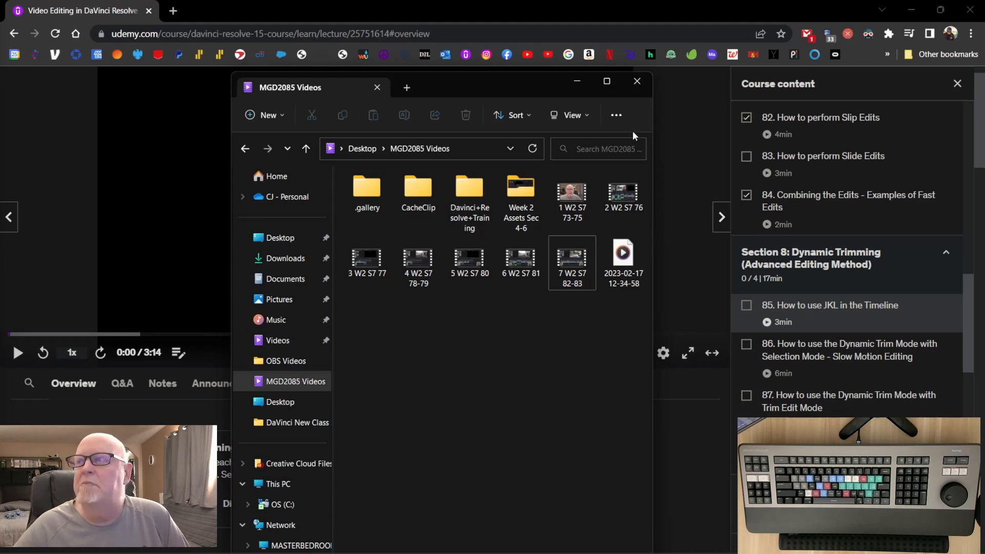
left_click_drag(496, 85, 0, 88)
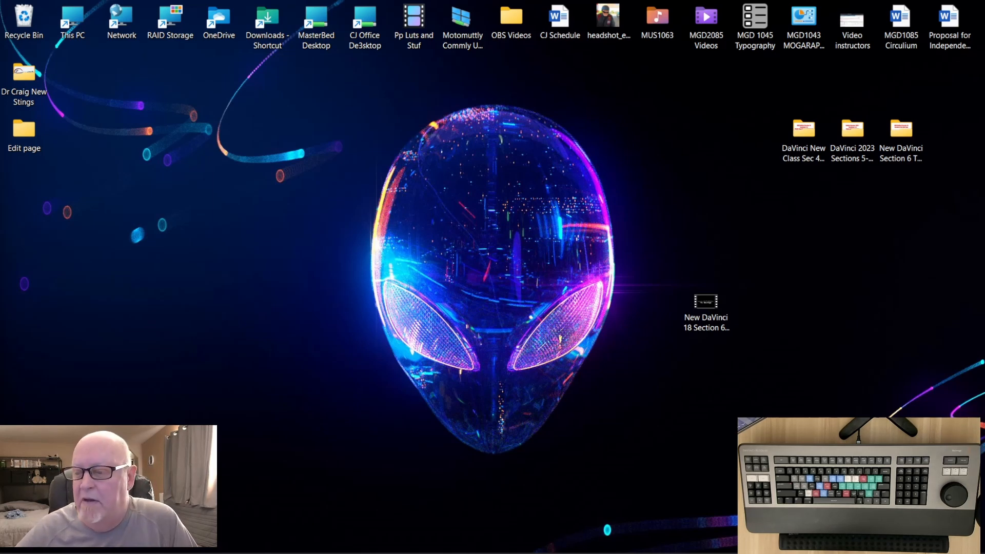
Launch DaVinci Resolve and create a new project named Sec 8.
mouse_move(503, 547)
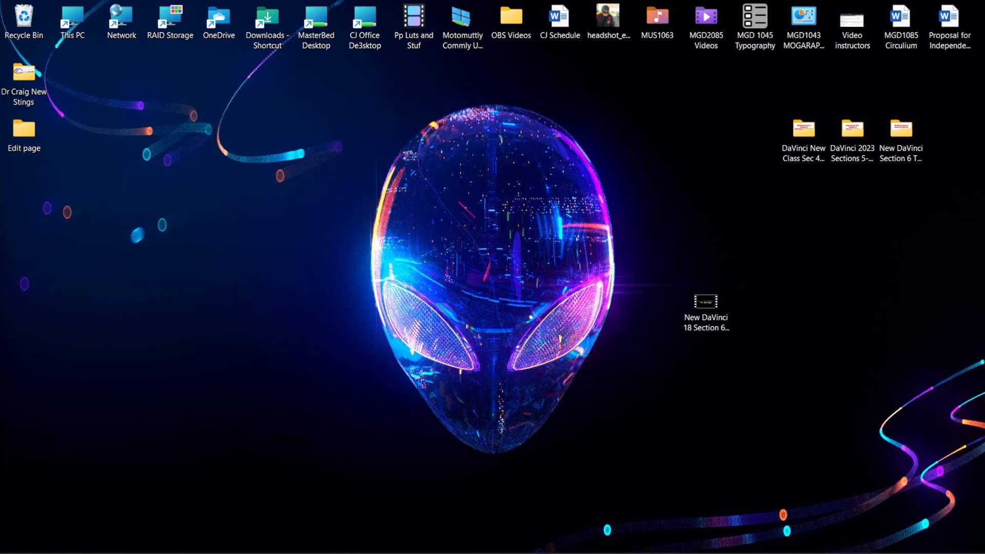
mouse_move(727, 549)
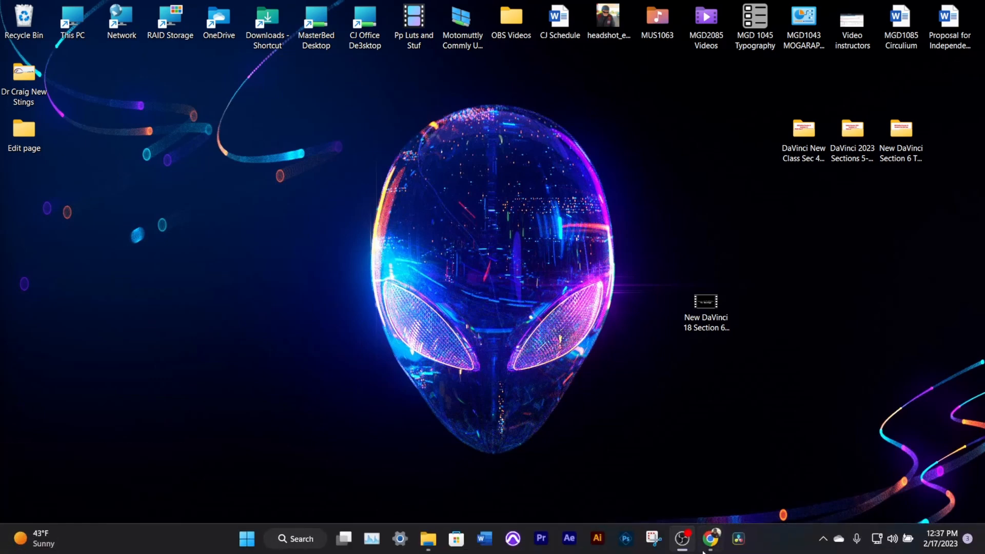
left_click(740, 542)
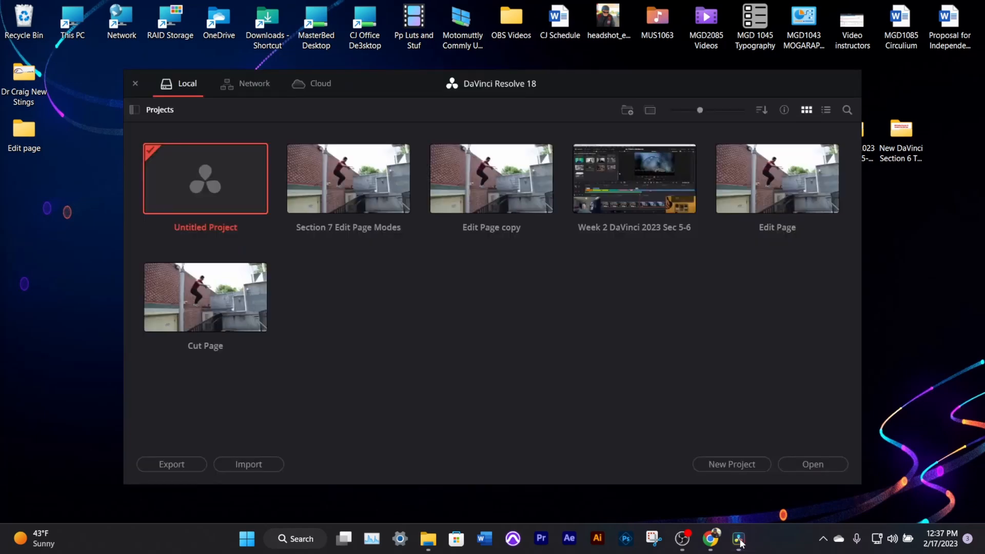
left_click(712, 462)
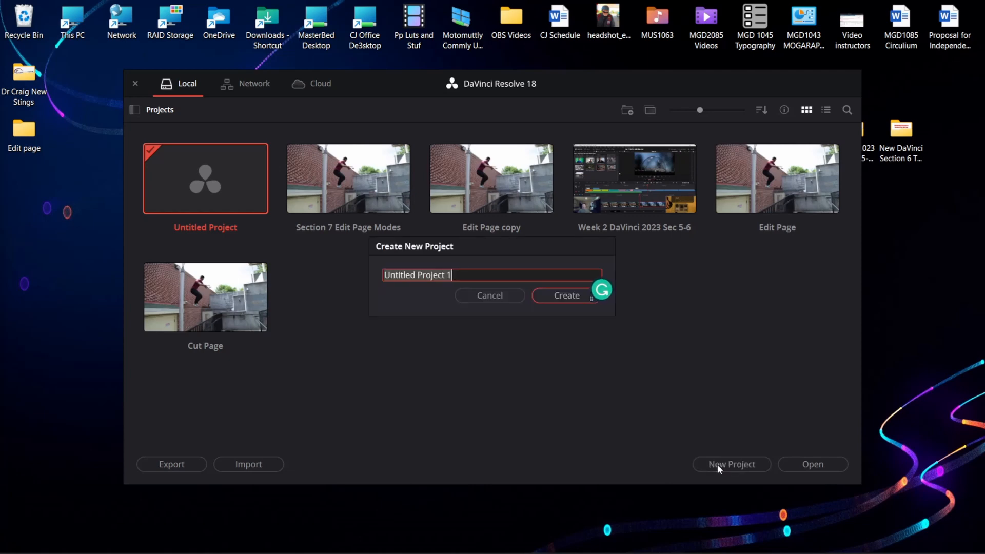
type("s")
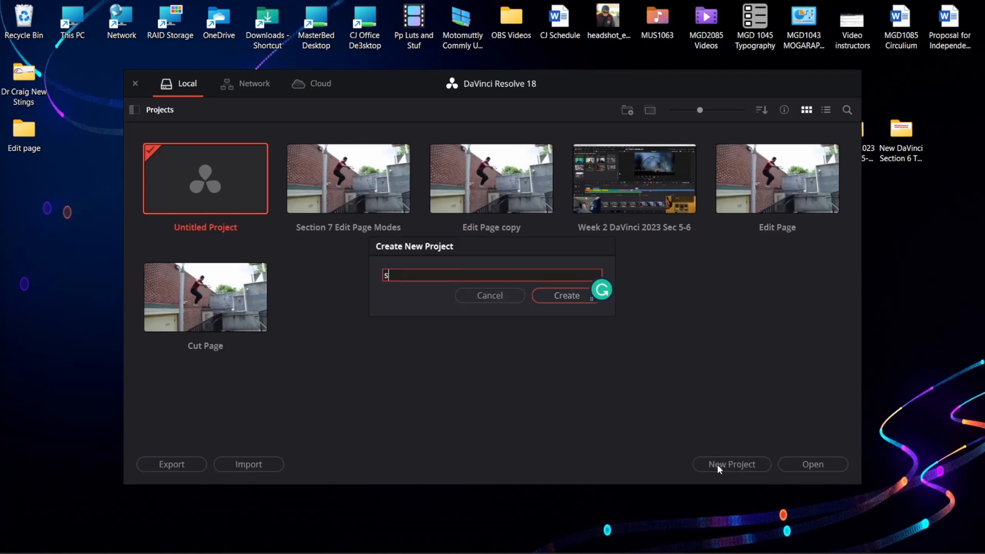
type("EC")
key("BackSpace")
key("BackSpace")
key("BackSpace")
key("Caps_Lock")
type("S")
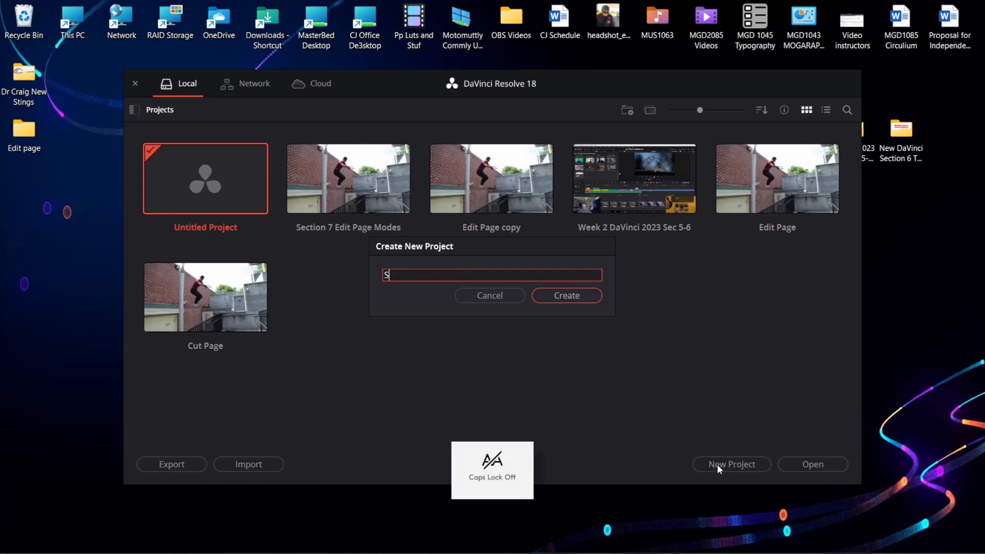
type("ec 8")
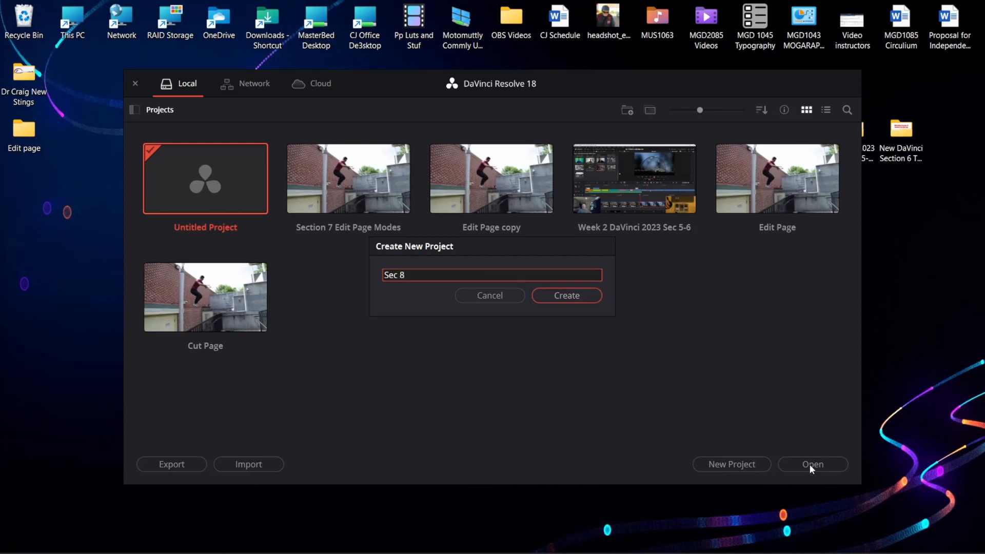
left_click(577, 300)
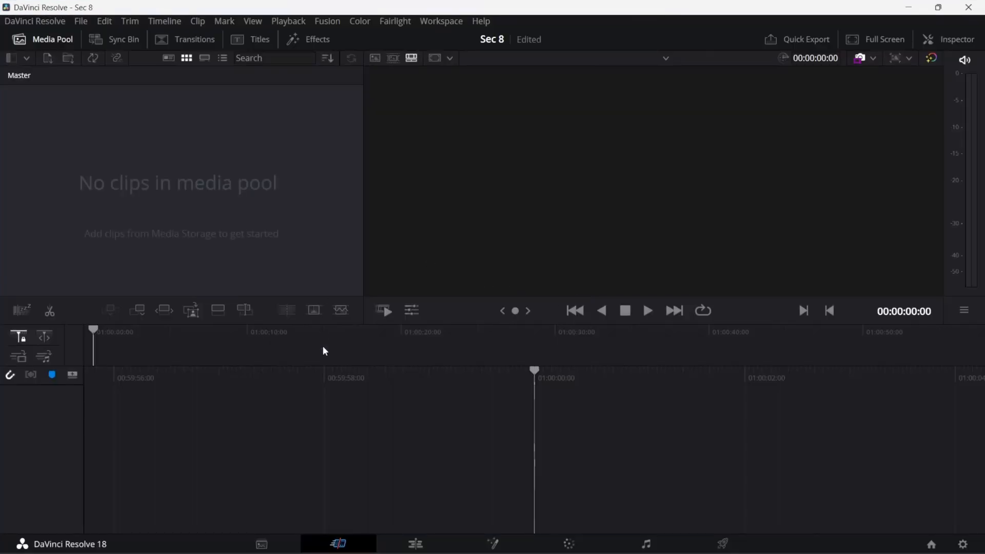
Browse the MGD2085 Videos folder in the Media page's storage and select the 1 W2 S7 73-75.mp4 clip.
left_click(260, 543)
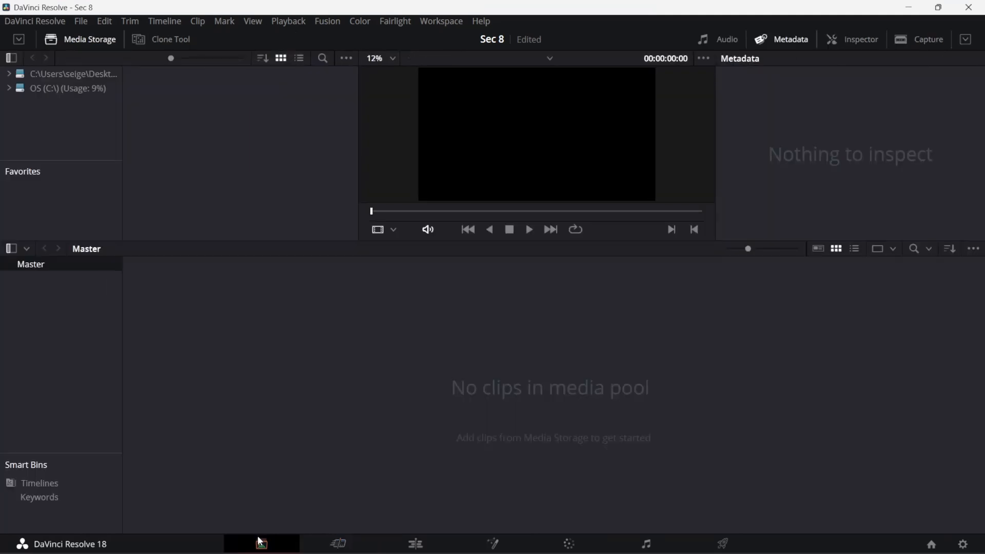
left_click(92, 74)
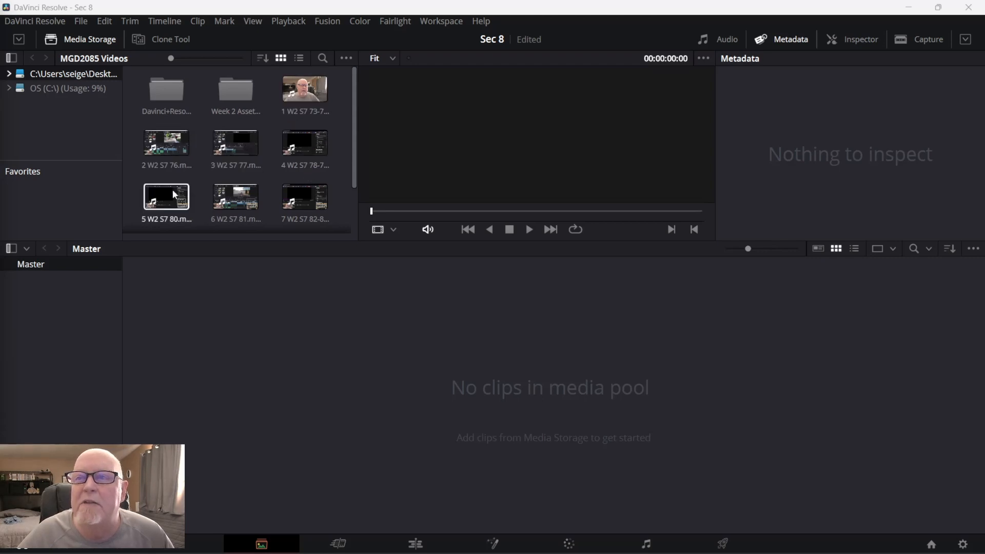
scroll(291, 202, "down", 2)
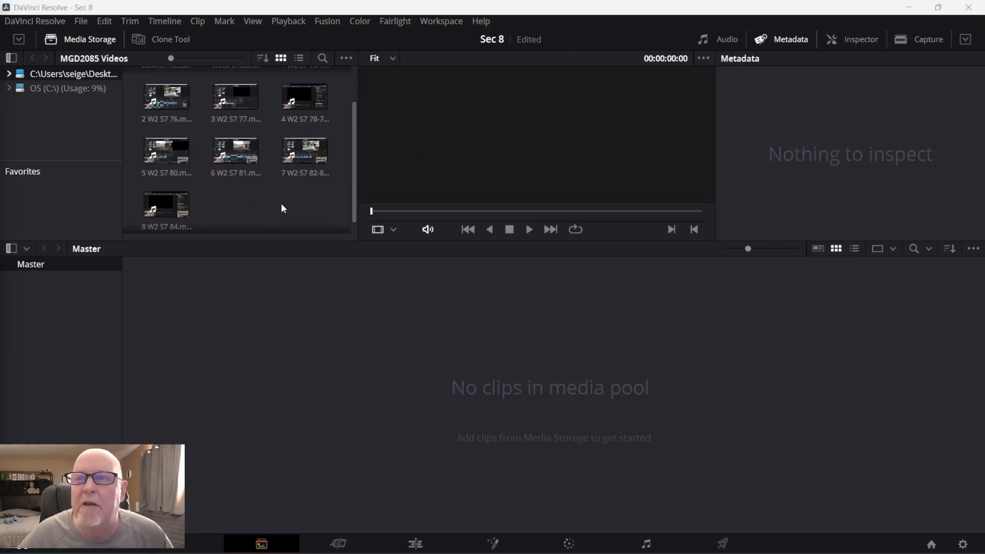
scroll(167, 215, "up", 2)
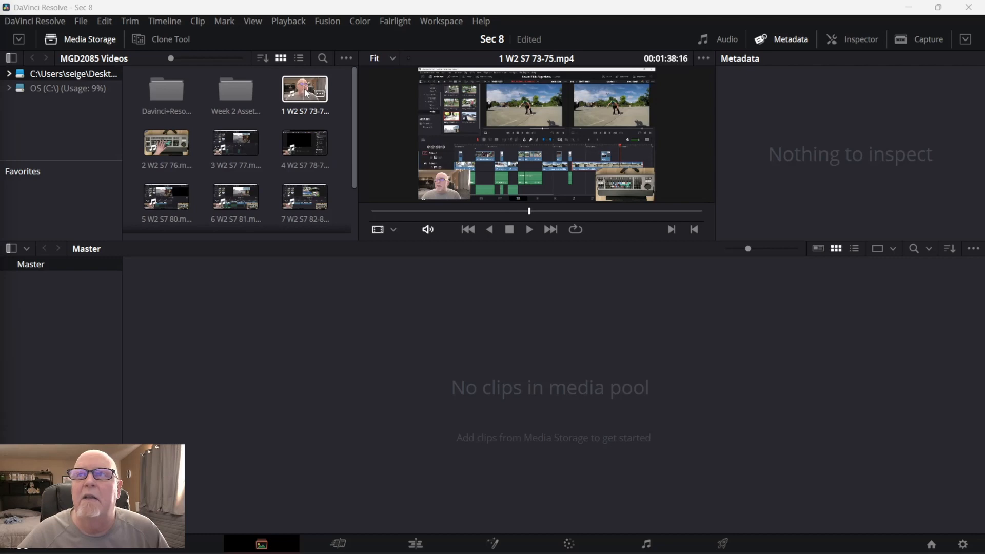
mouse_move(306, 94)
left_mouse_down()
mouse_move(229, 349)
mouse_move(111, 325)
mouse_move(294, 122)
mouse_move(318, 107)
left_mouse_up()
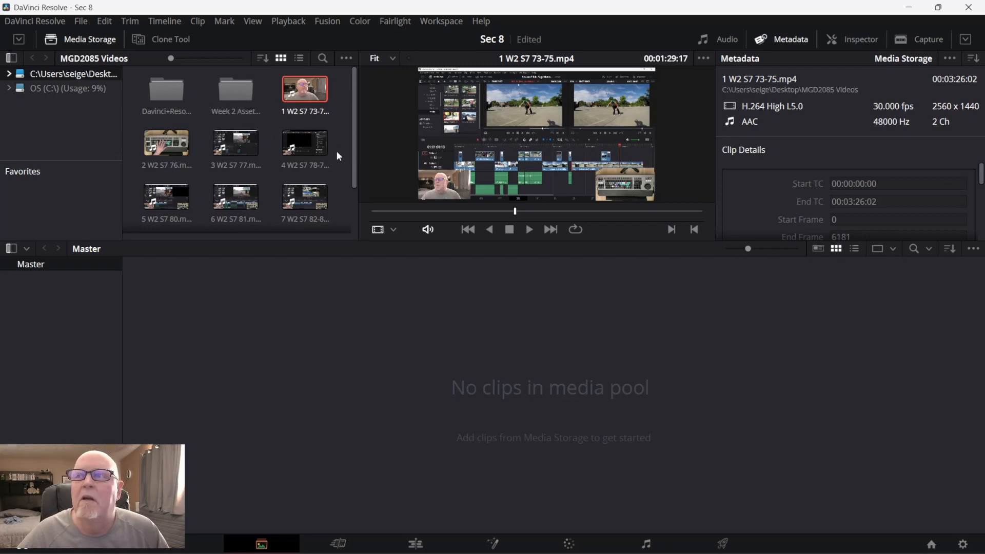
Add the 1 W2 S7 73-75.mp4 clip to the media pool and change the project frame rate to match it.
mouse_move(355, 167)
left_mouse_down()
mouse_move(346, 208)
mouse_move(347, 177)
left_mouse_up()
left_click_drag(307, 81, 89, 334)
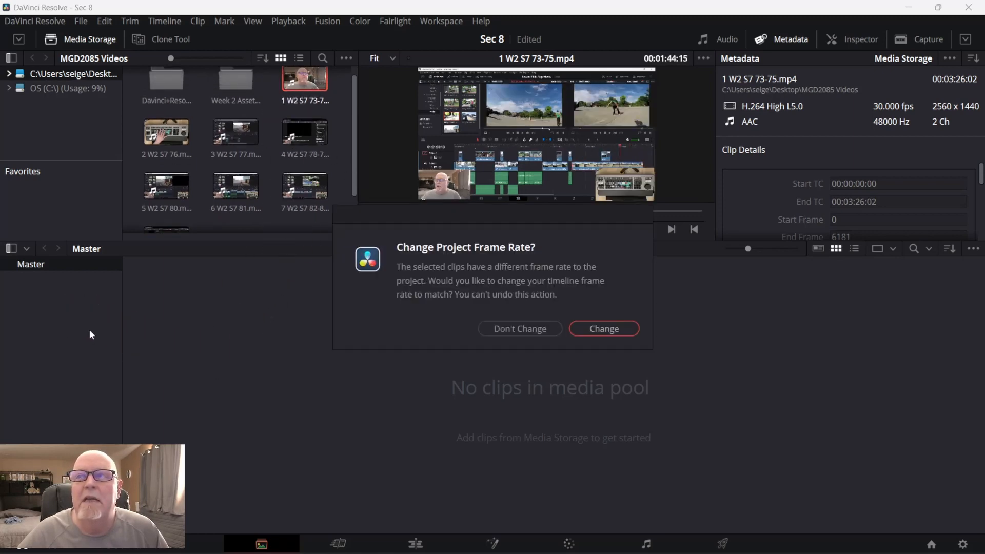
left_click(583, 330)
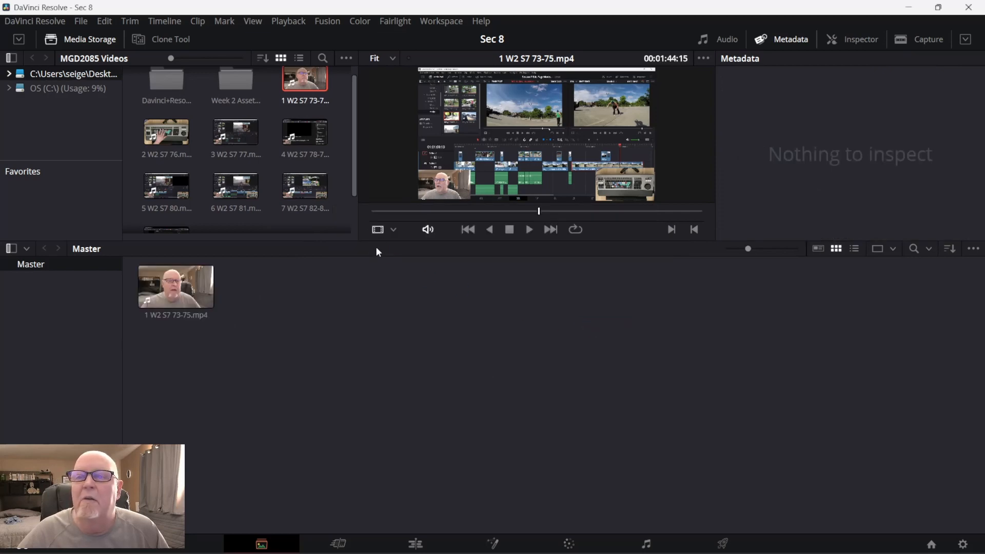
Add the remaining class videos, from 2 W2 S7 76.mp4 through 8 W2 S7 84.mp4, to the media pool.
left_click_drag(132, 108, 281, 339)
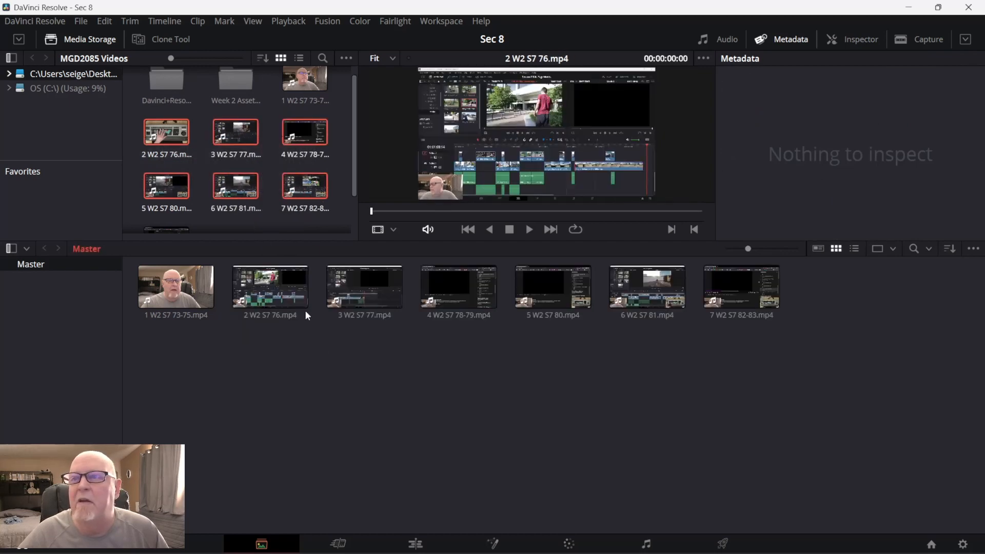
scroll(323, 189, "down", 2)
mouse_move(180, 200)
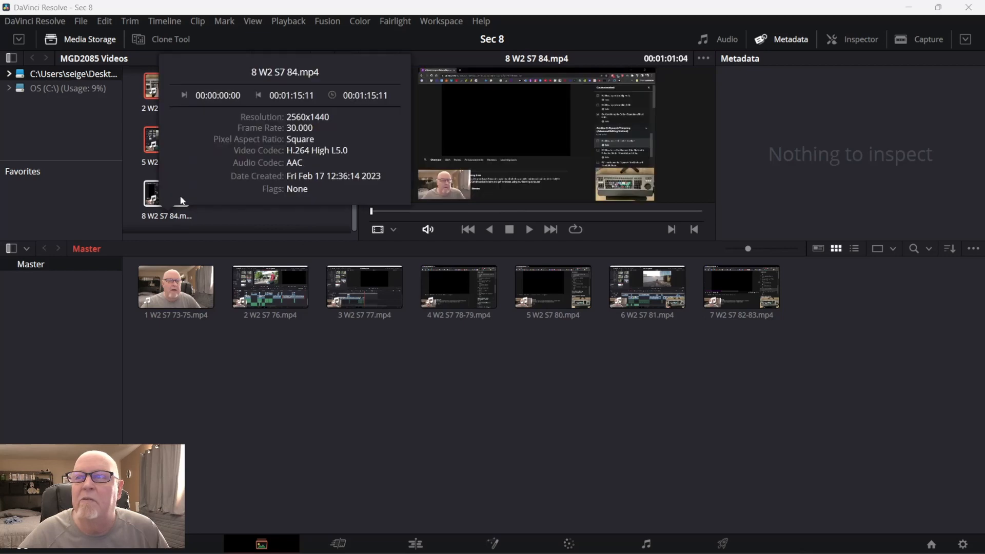
left_click_drag(180, 200, 230, 418)
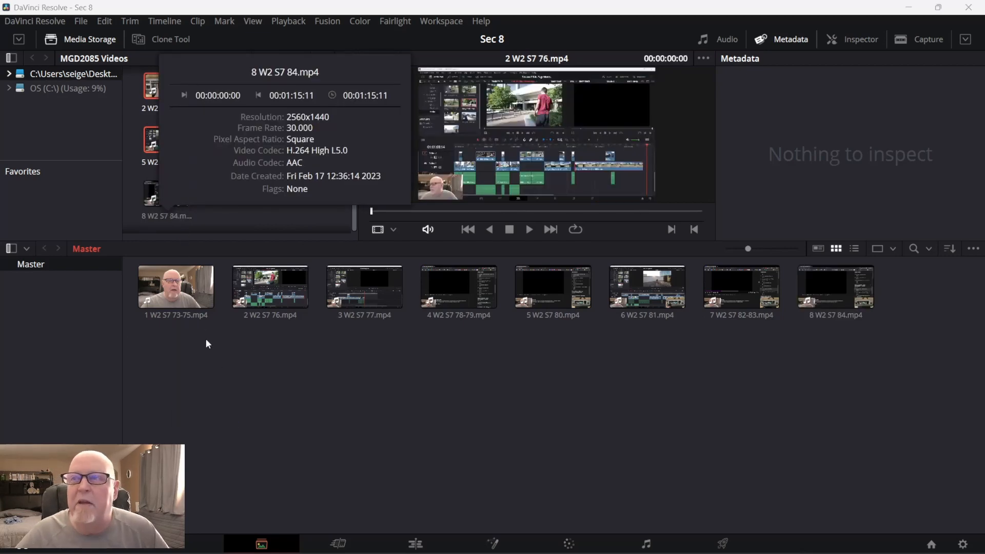
left_click(291, 396)
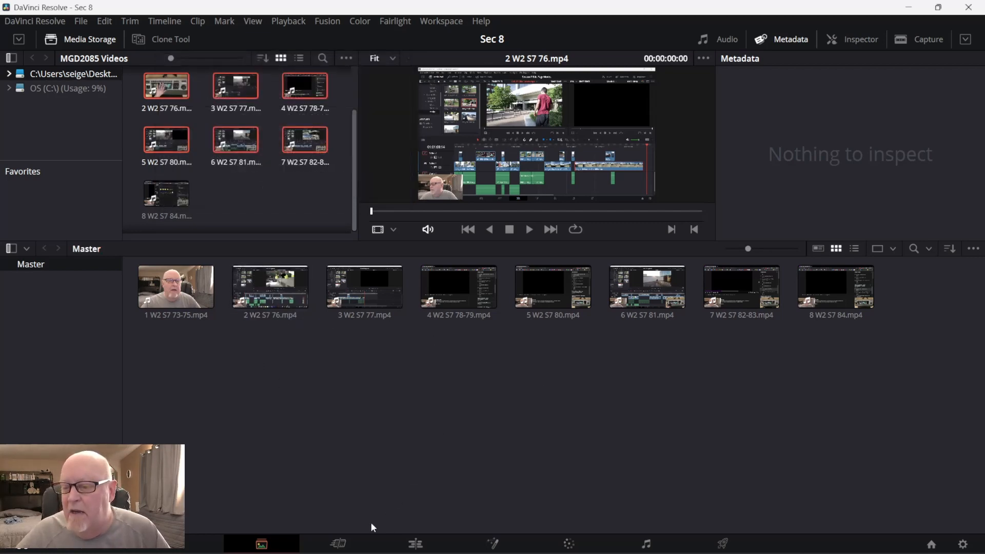
Place all eight class videos in order on a new timeline in the Edit page.
left_click(416, 545)
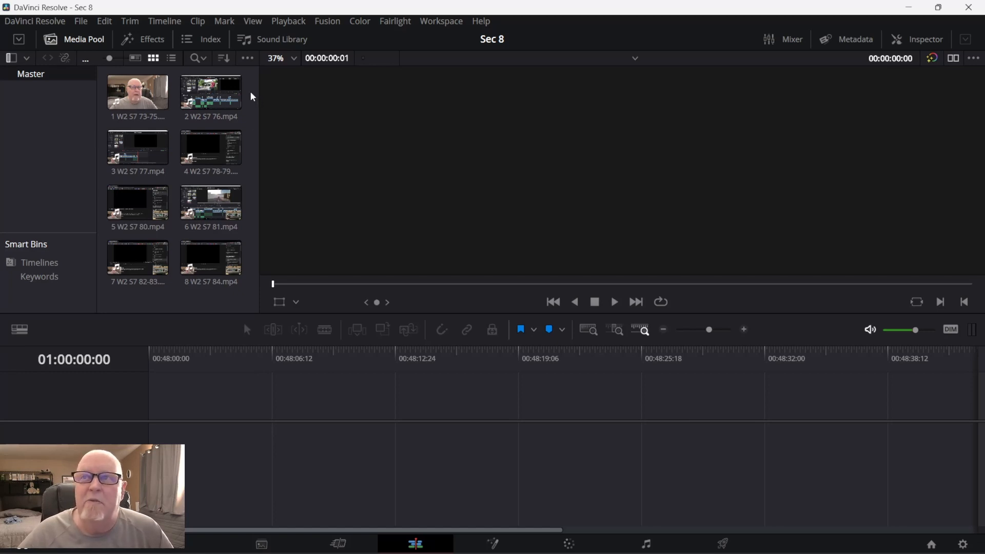
left_click_drag(251, 93, 193, 451)
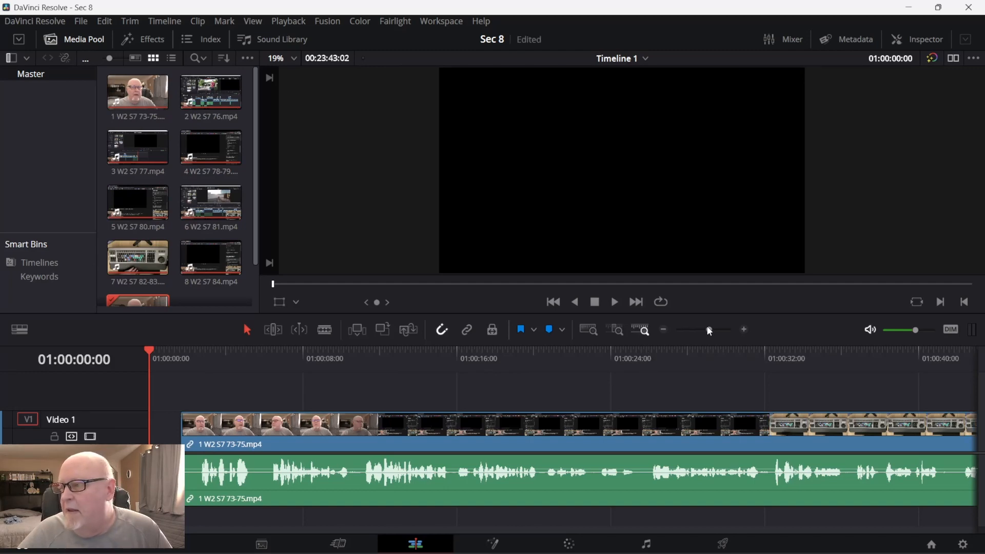
left_click_drag(707, 329, 690, 330)
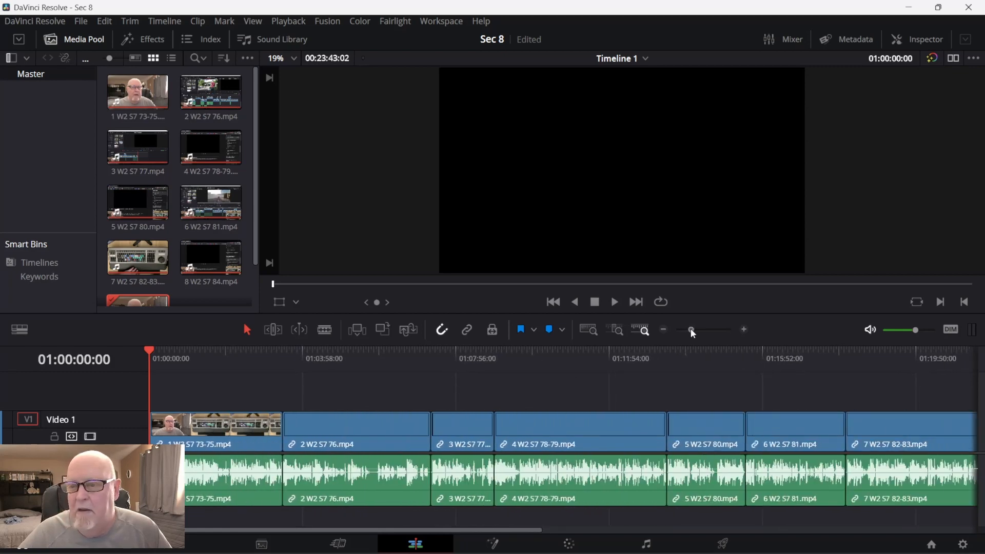
Select the 1 W2 S7 73-75.mp4 clip on the timeline and move the playhead back through it to 01:01:20:21.
left_click(208, 369)
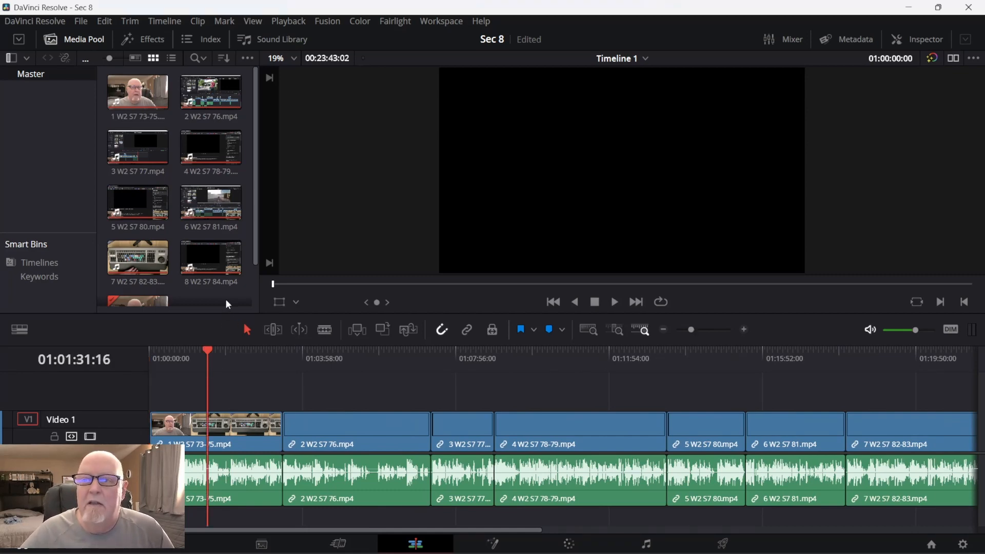
left_click(213, 429)
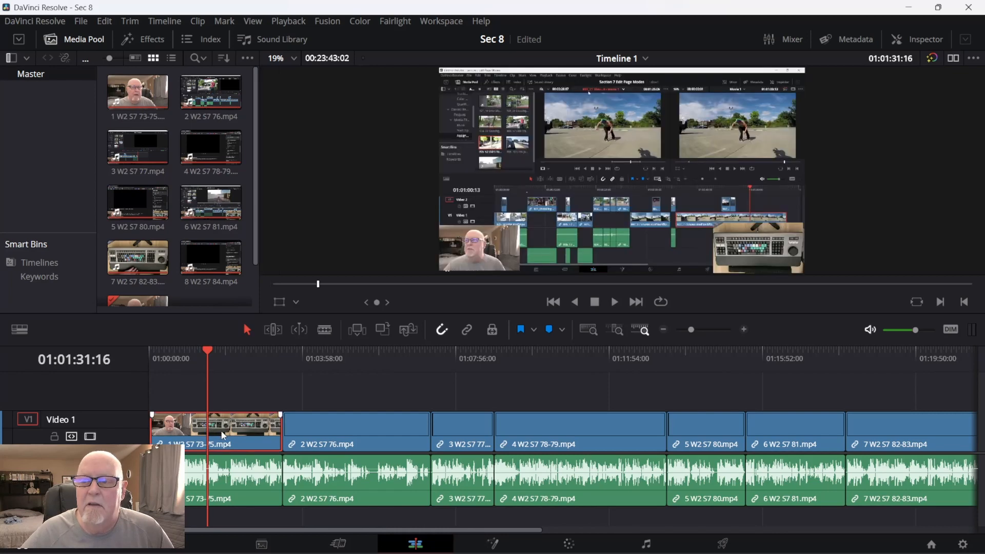
left_click(224, 378)
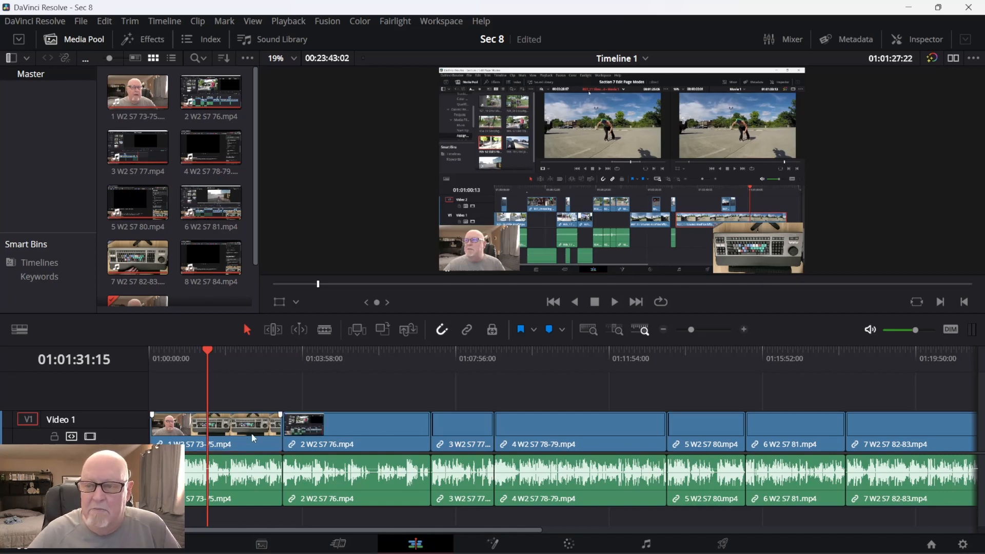
left_click(248, 452)
key("Left")
key("Left")
key("Left")
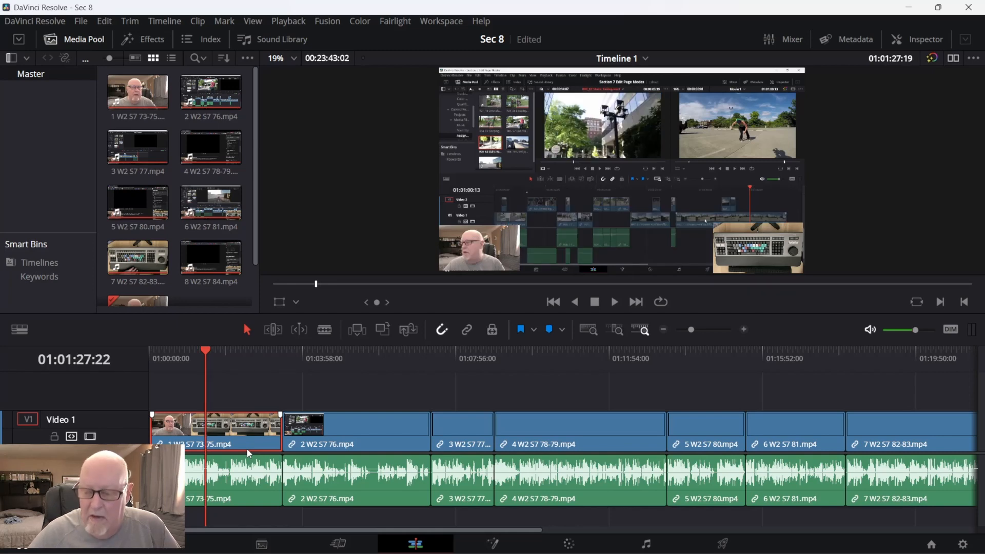
key("Left")
key("Left")
key("Left")
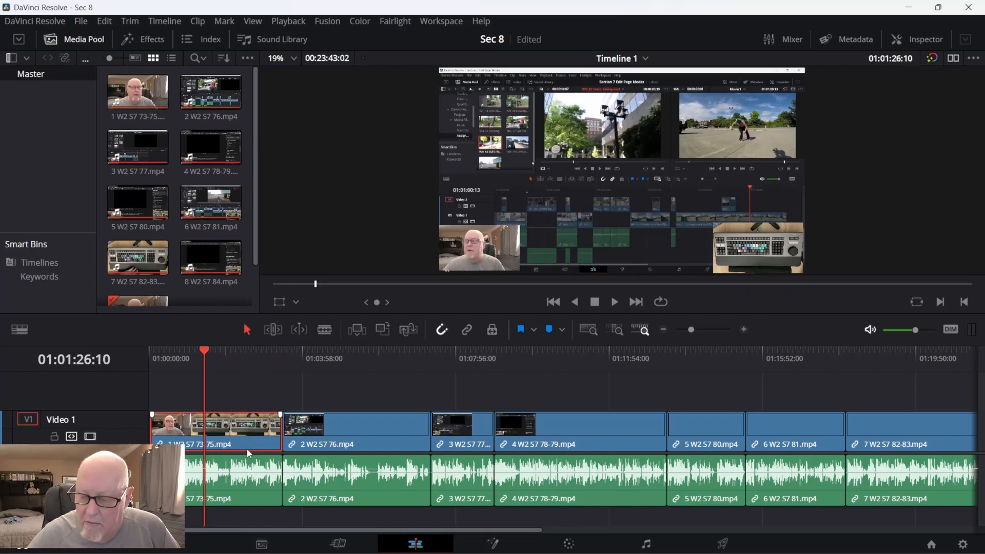
key("Left")
key("Left")
key("Left")
key("Left")
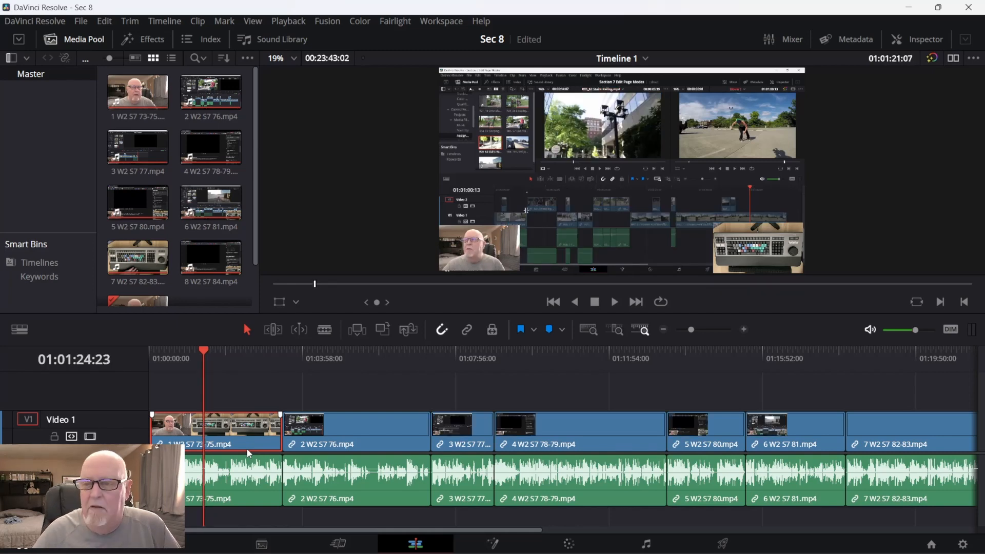
key("Left")
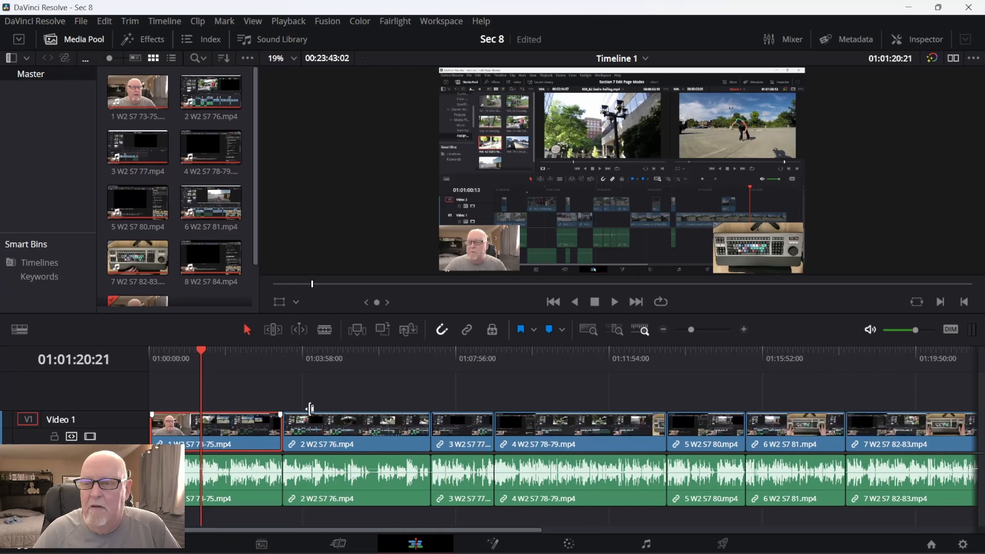
Set the playback render cache mode to Smart.
left_click(278, 23)
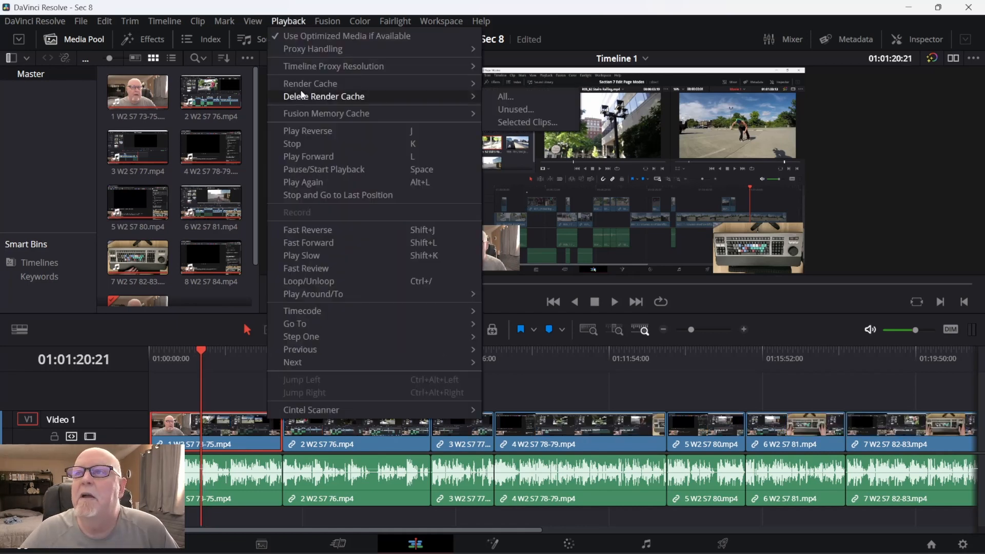
mouse_move(316, 85)
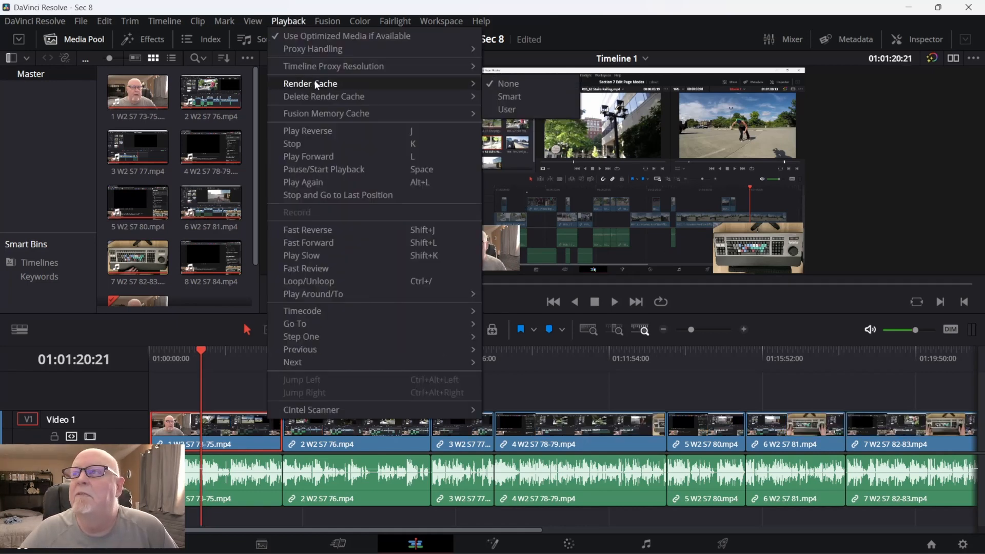
left_click(526, 101)
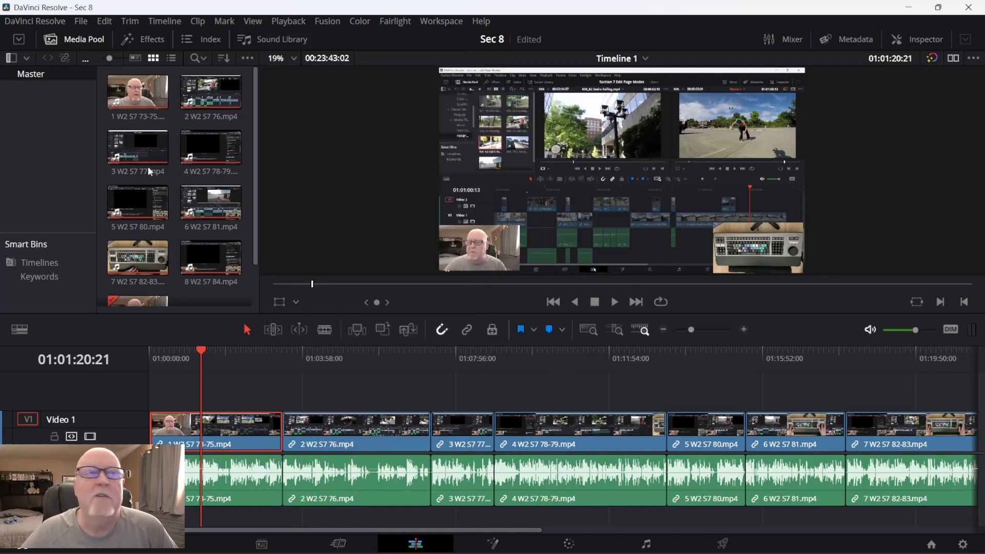
double_click(124, 194)
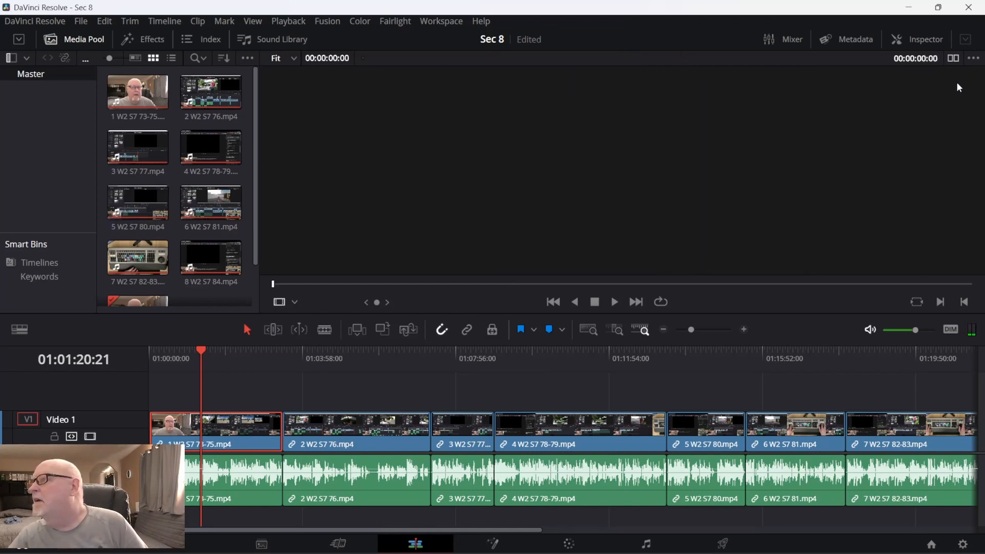
In the Cut page, lower the audio volume of the 1 W2 S7 73-75.mp4 clip to -83.13.
left_click(339, 544)
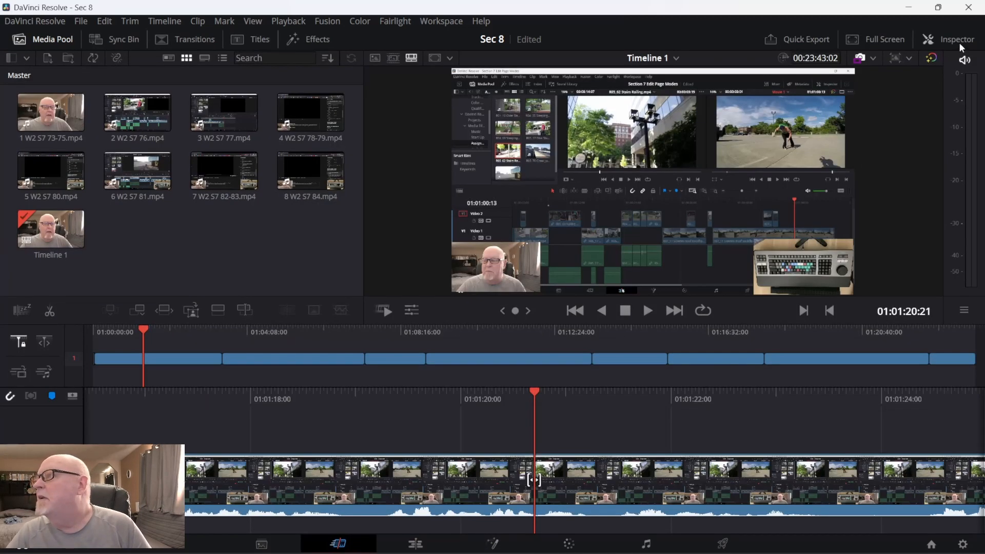
left_click(953, 39)
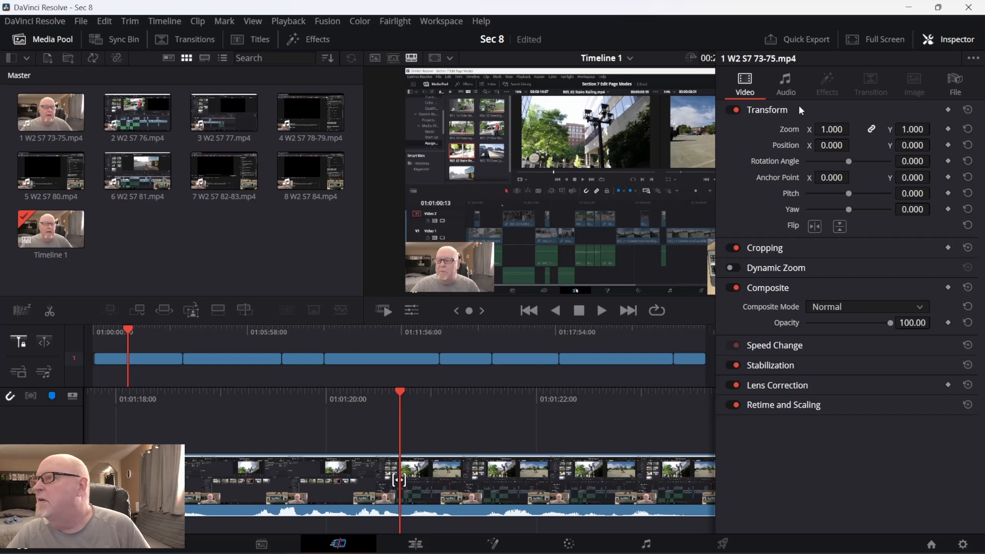
left_click(777, 84)
left_click_drag(872, 130, 817, 136)
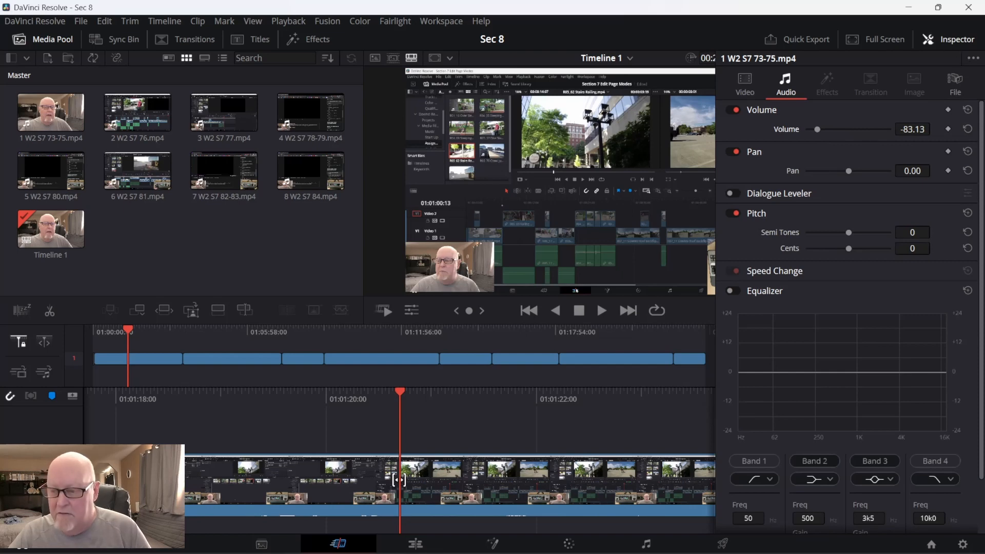
Back in the Edit page, stop playback and lower the audio level of clips 2, 3, 4 and 5 on the timeline.
left_click(416, 543)
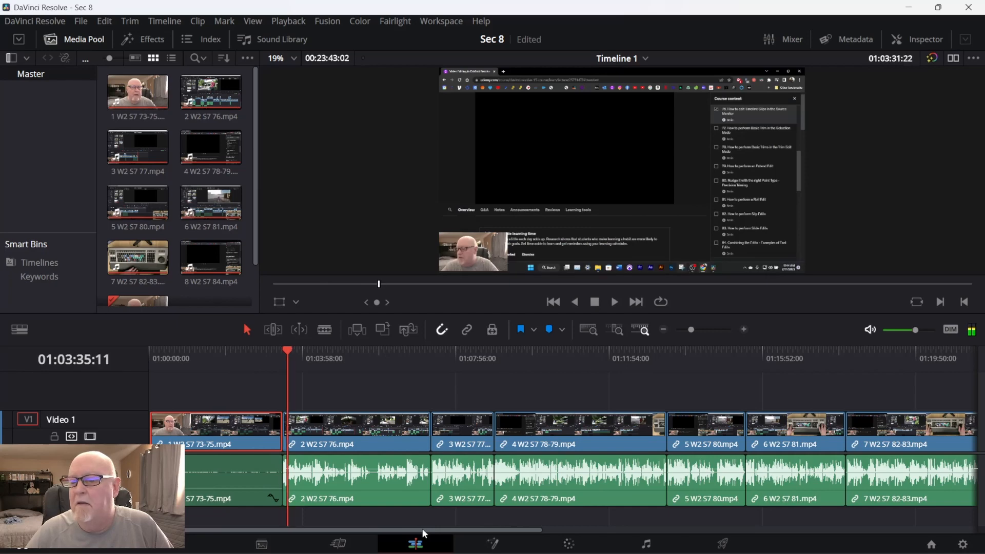
key("space")
left_click(353, 482)
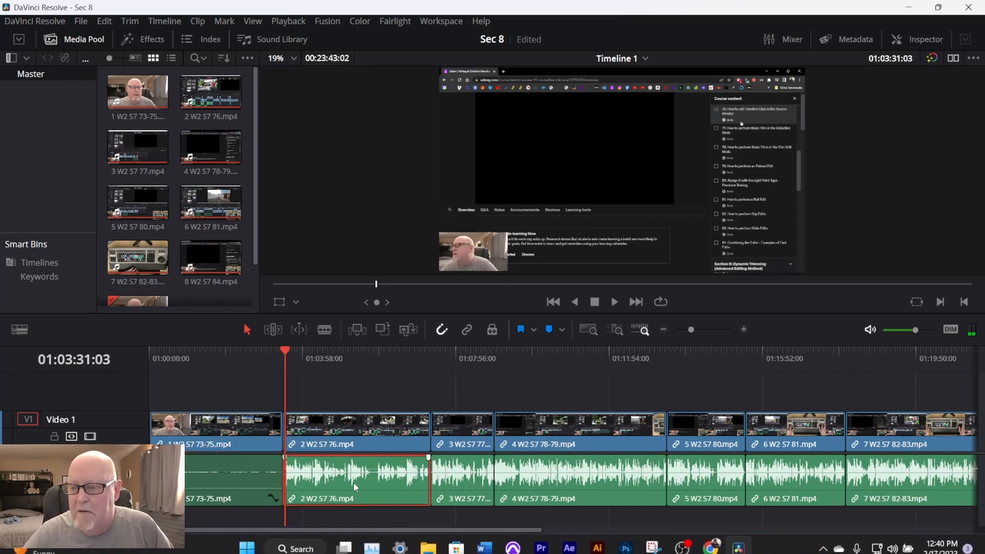
left_click_drag(351, 471, 350, 471)
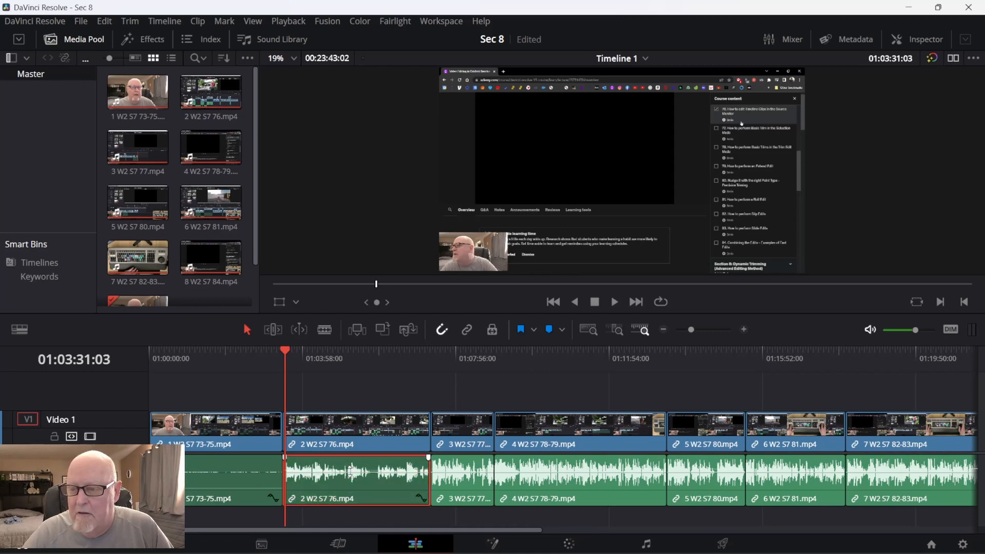
left_click_drag(454, 476, 455, 483)
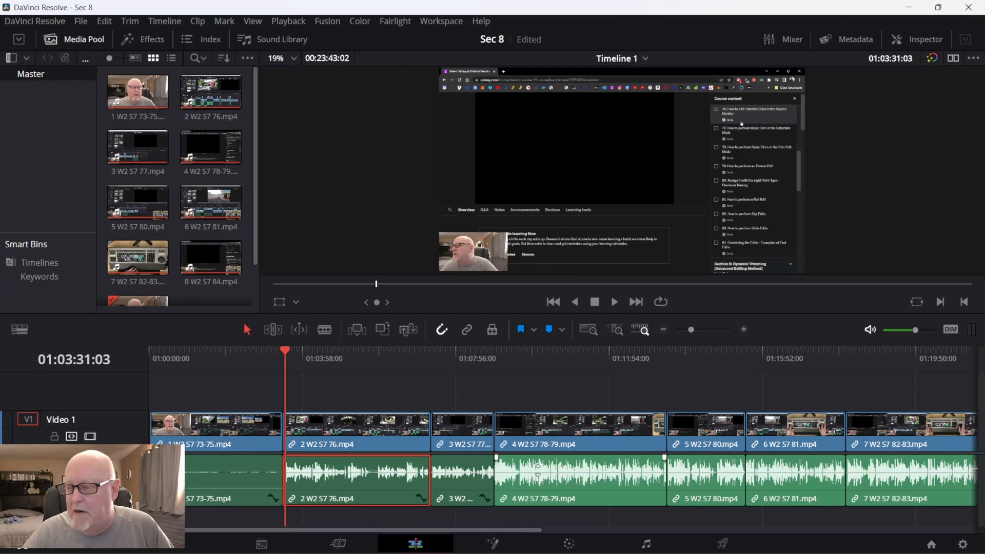
left_click_drag(538, 472, 538, 485)
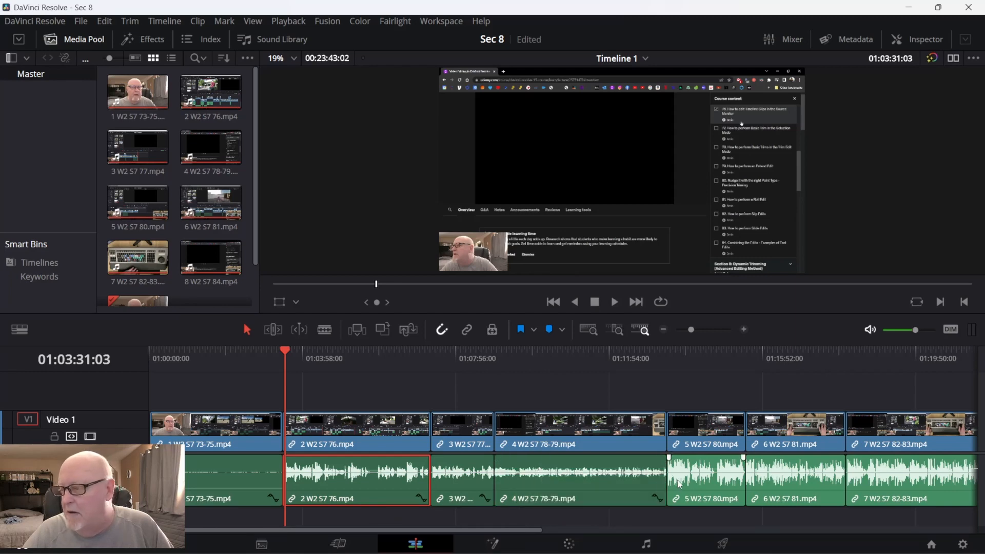
left_click_drag(692, 470, 693, 480)
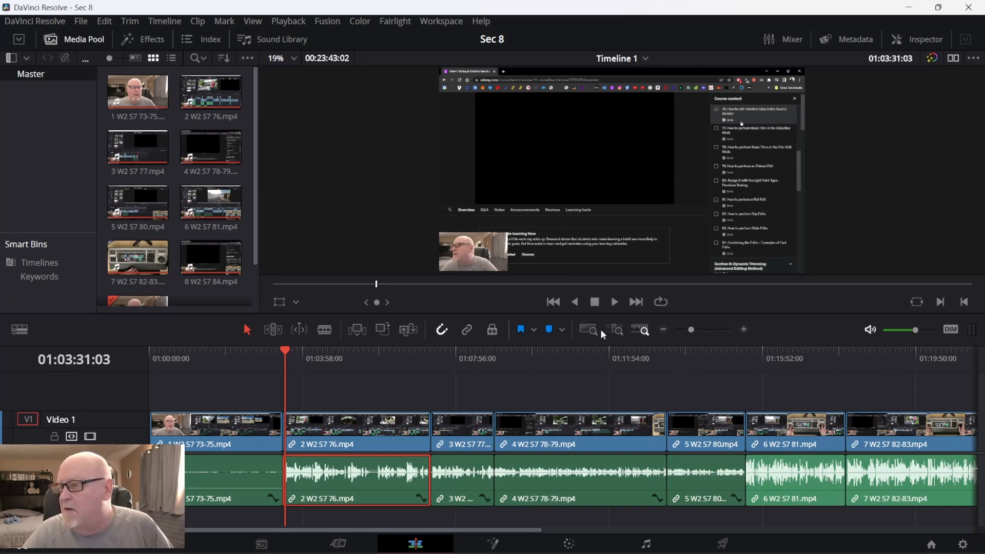
Fit the whole timeline in view and lower the audio level of clips 6, 7 and 8.
left_click(585, 331)
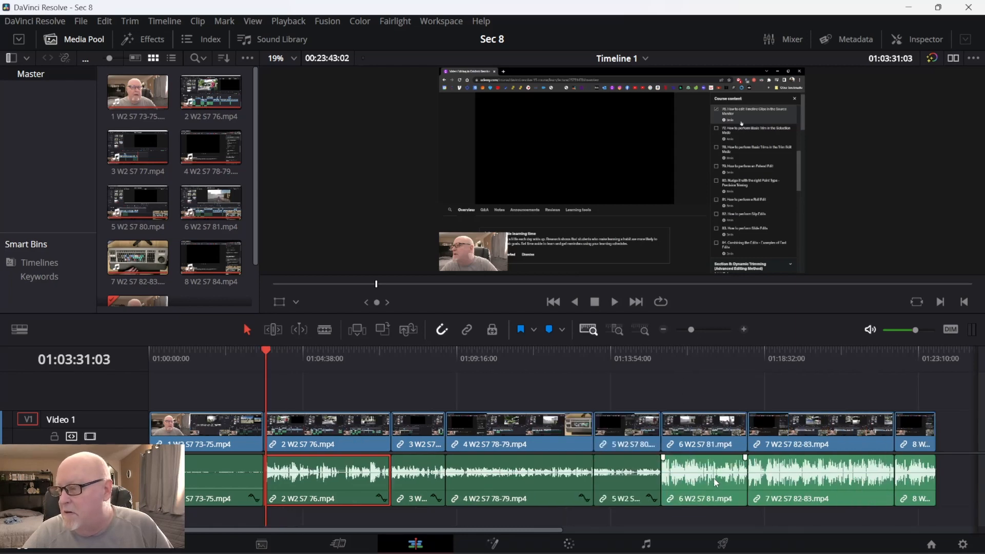
left_click_drag(716, 476, 716, 492)
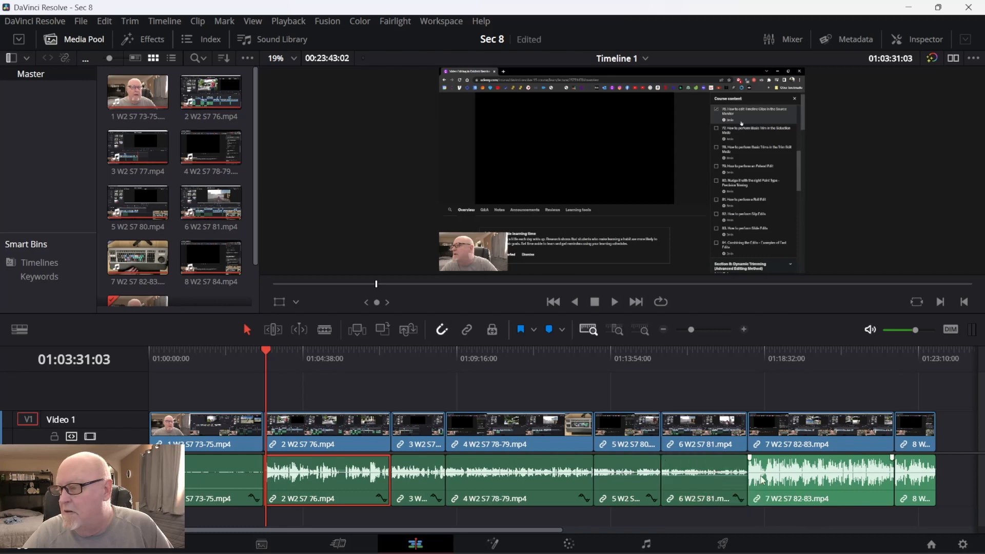
left_click(785, 476)
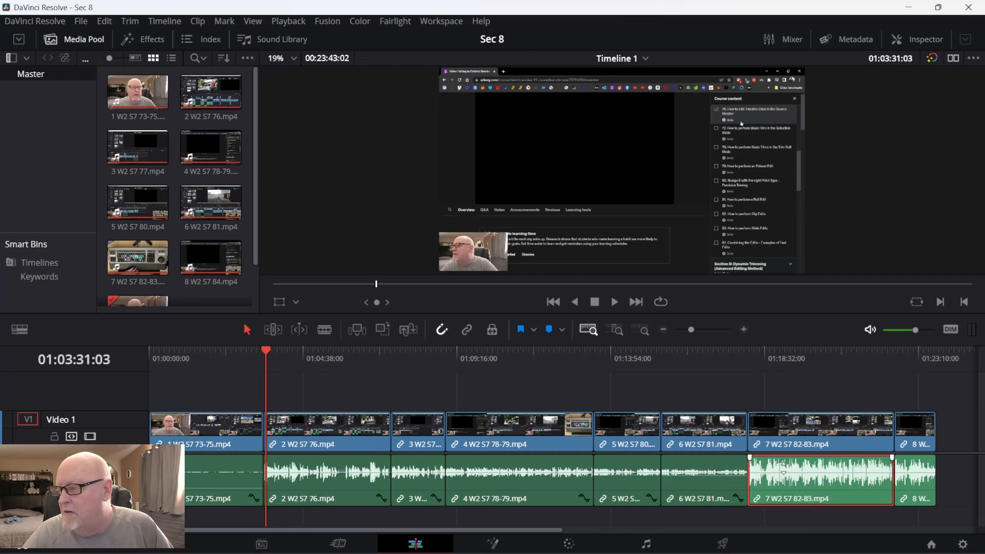
left_click_drag(786, 481, 787, 493)
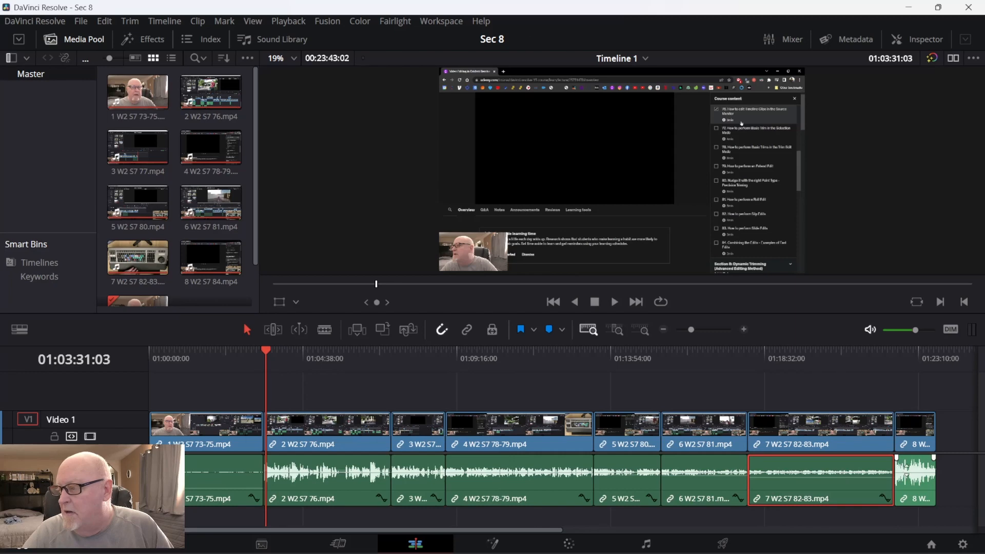
left_click_drag(905, 468, 904, 472)
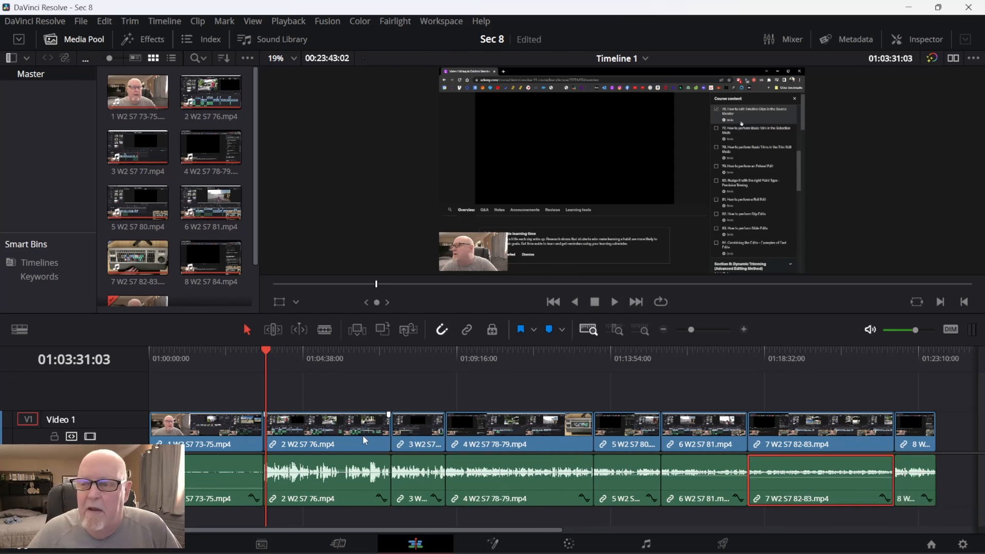
Shuttle playback backward and forward around the cut between the first and second clips to review it.
key("j")
key("j")
key("j")
key("l")
key("l")
key("l")
key("l")
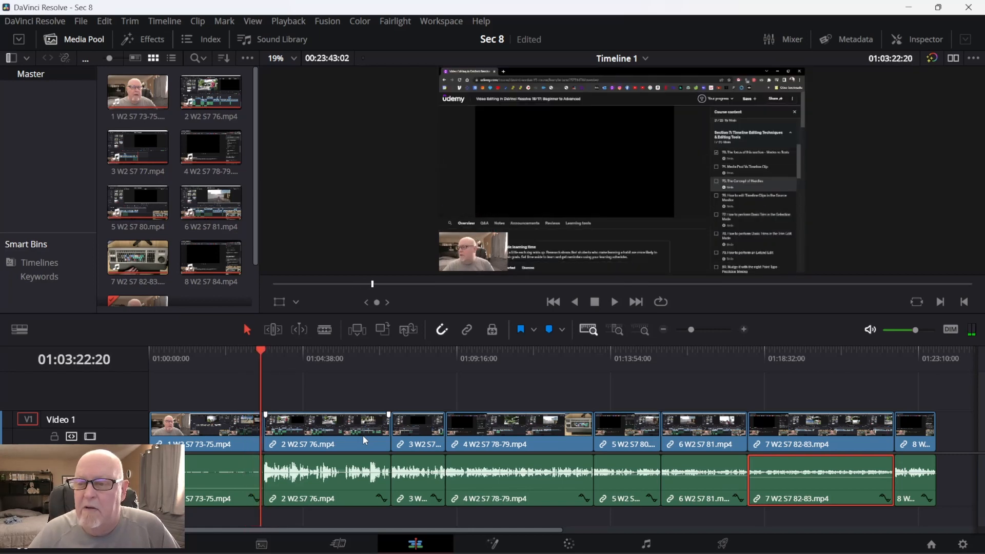
Stop playback and step back and forth in detail view around the cut between the first and second clips.
key("k")
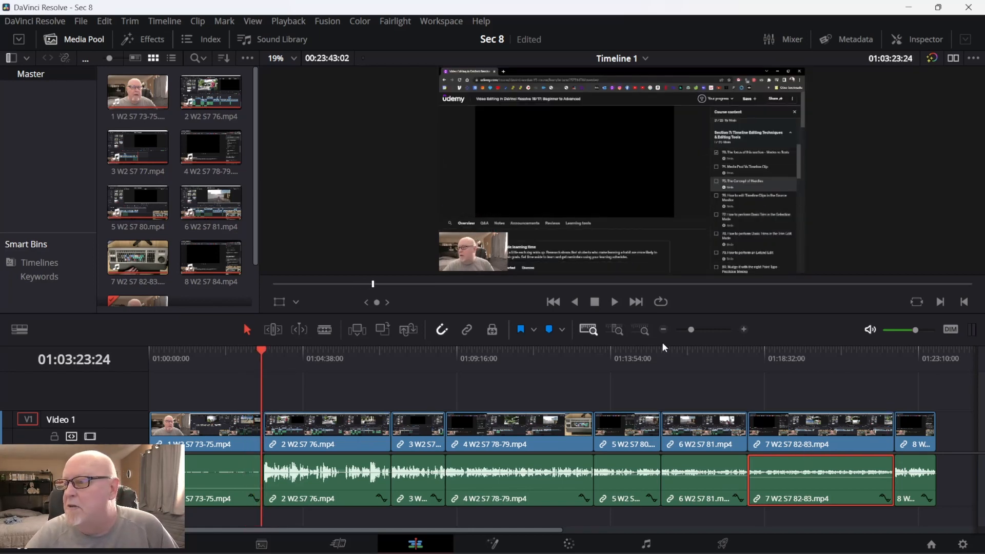
left_click(615, 328)
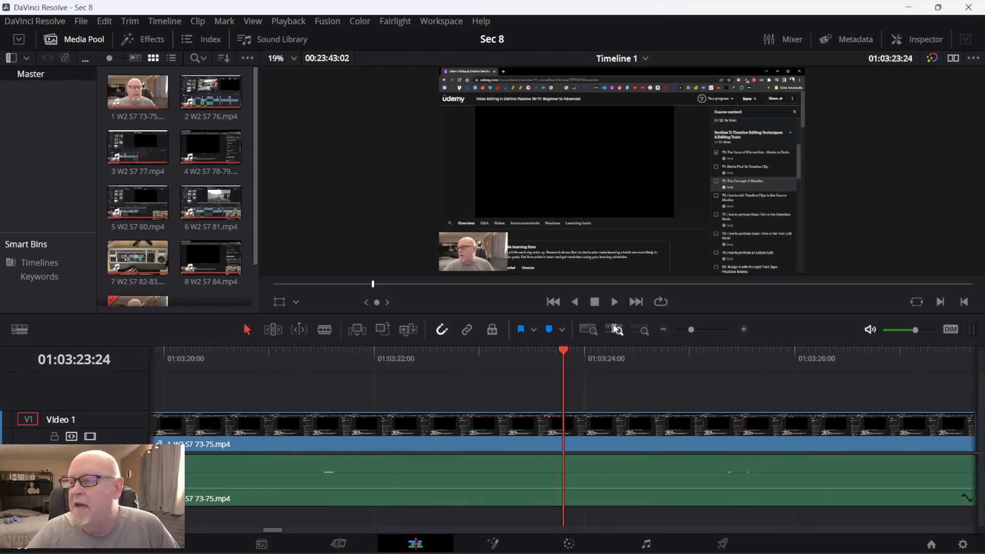
key("Left")
key("Right")
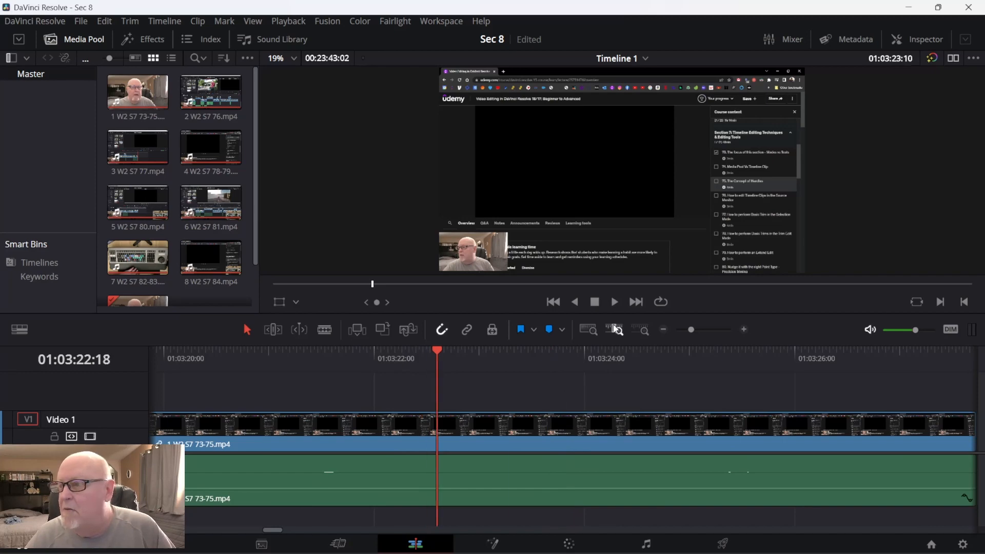
key("Left")
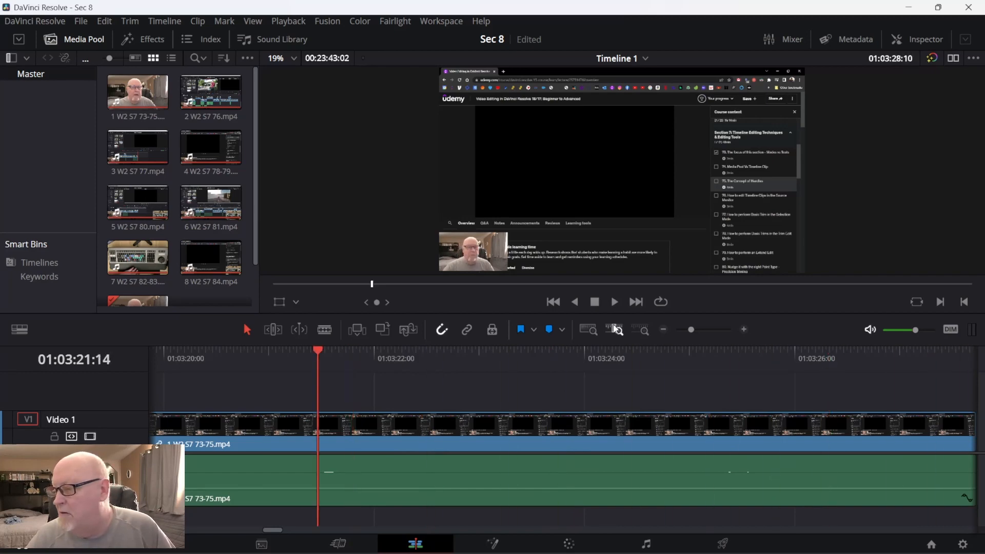
key("Right")
key("Left")
key("Right")
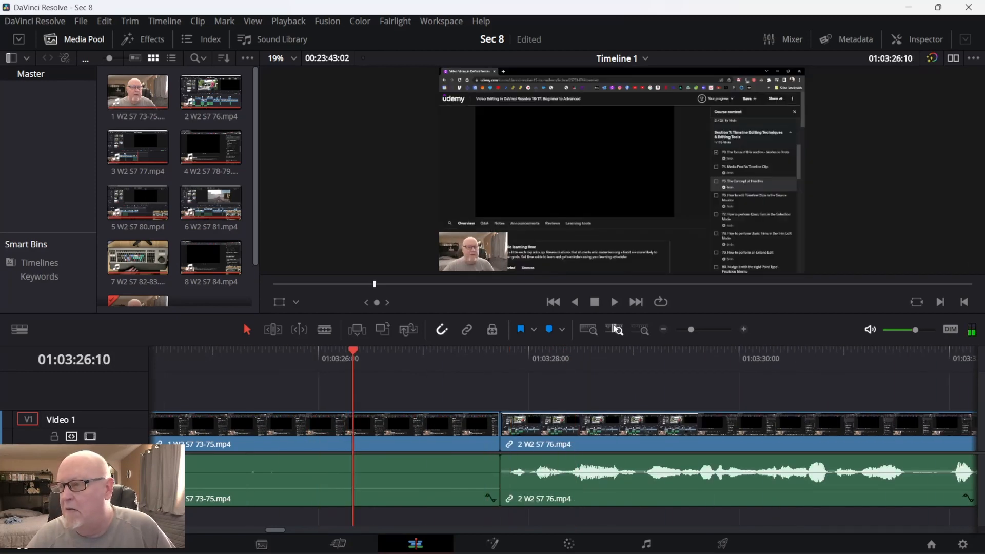
key("Left")
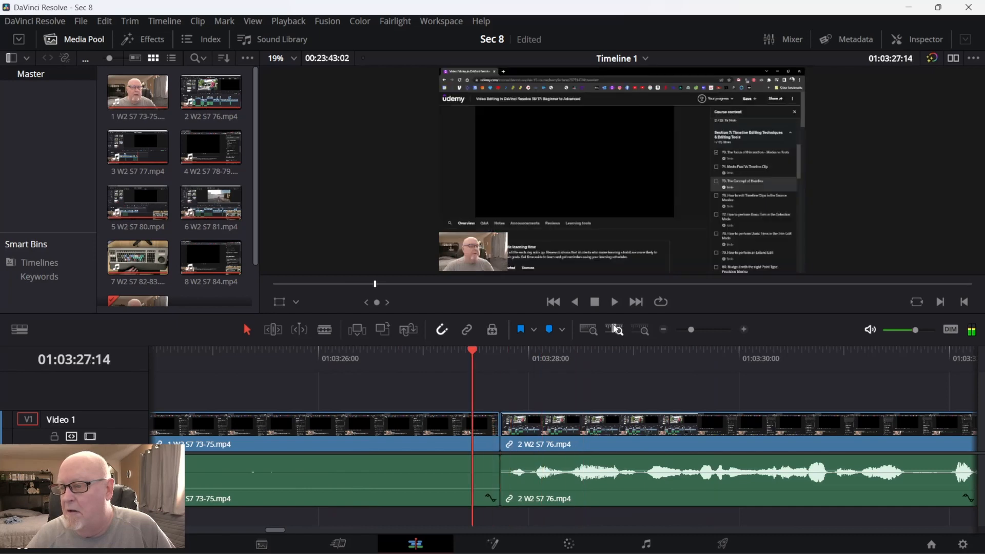
key("Right")
key("Right")
key("Left")
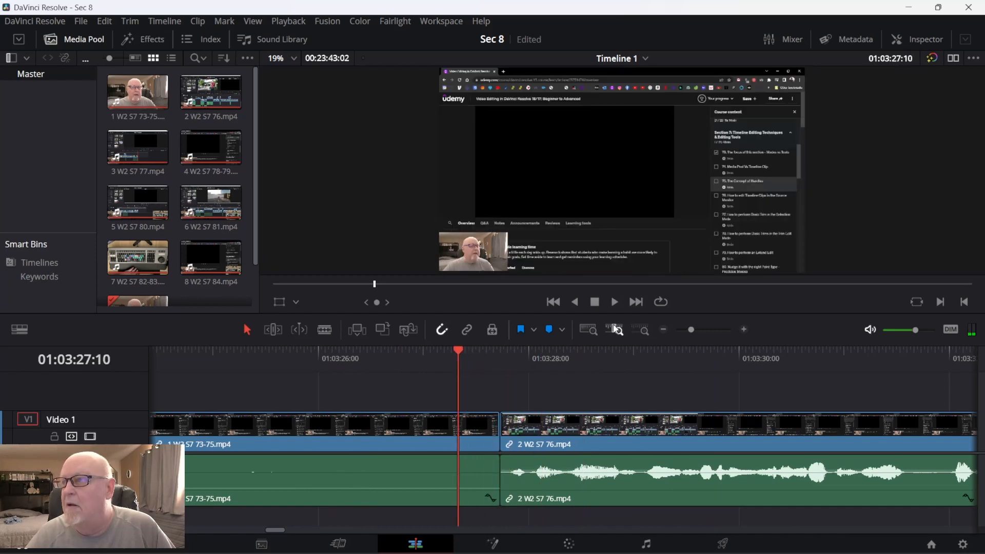
key("Right")
key("Right")
key("Right")
key("Right")
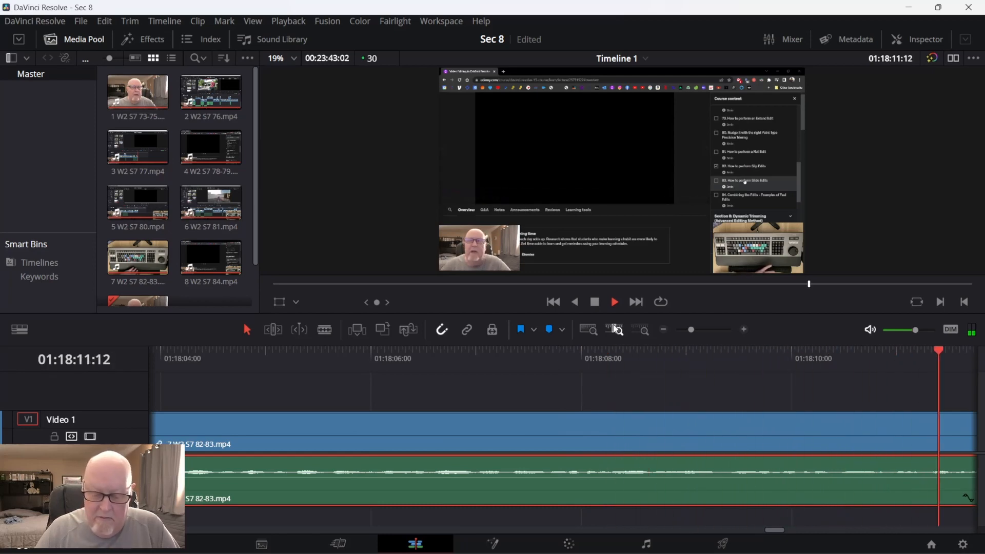
Return the playhead to the cut between the first and second clips and review the end of the first clip in reverse.
key("Up")
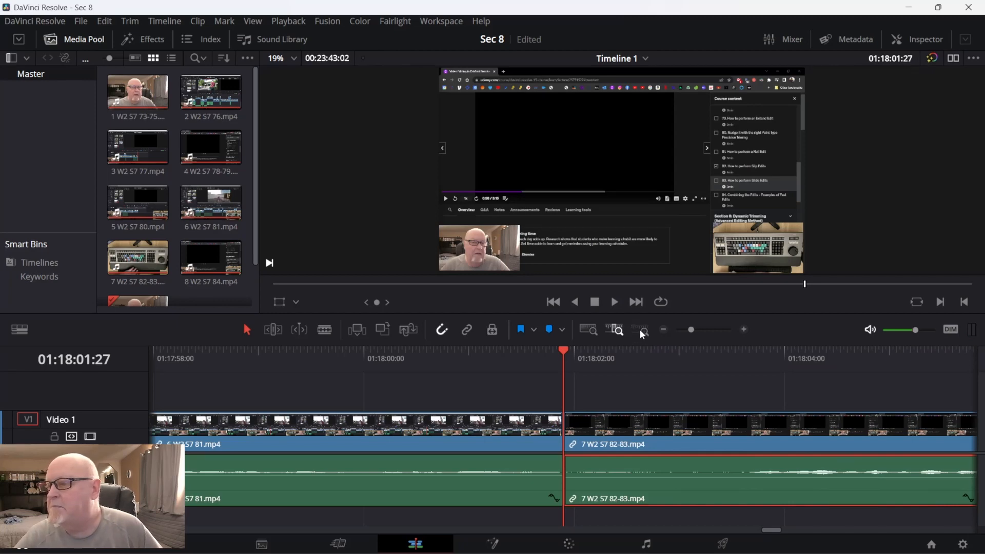
left_click(641, 332)
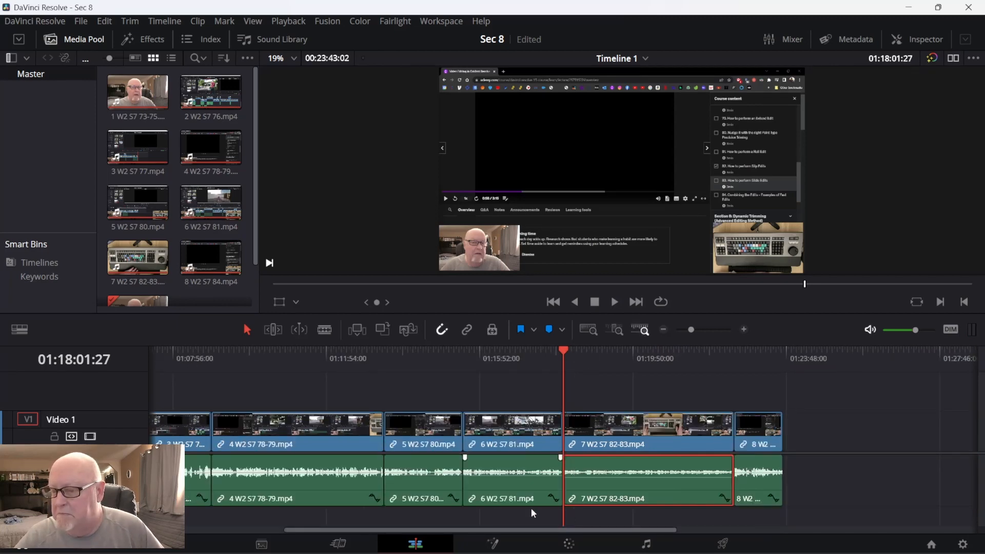
left_click_drag(517, 525, 346, 508)
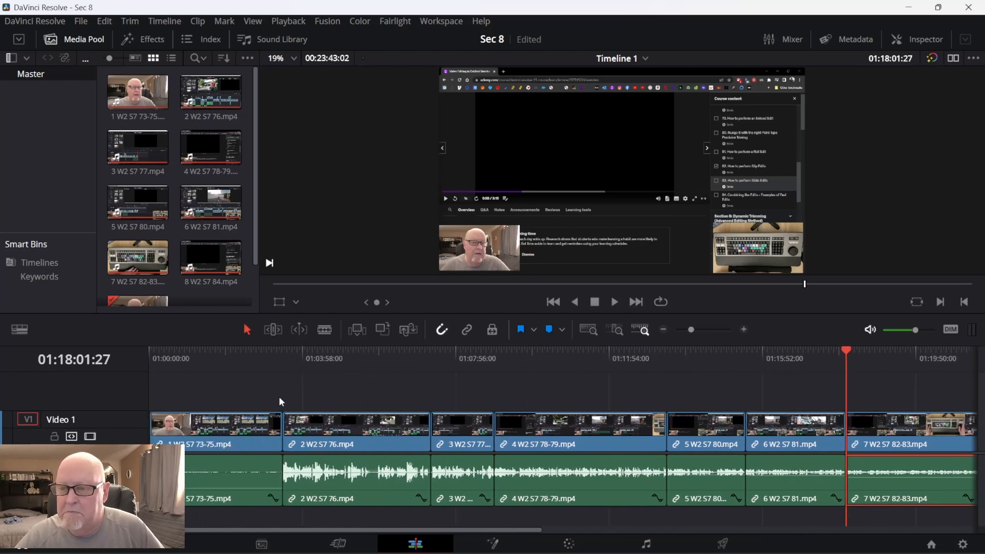
left_click(283, 353)
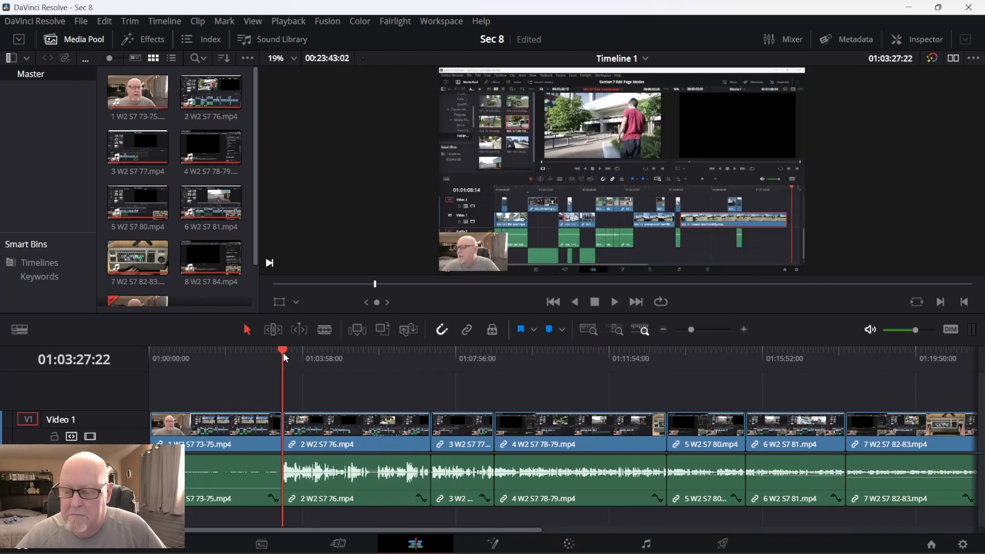
key("Left")
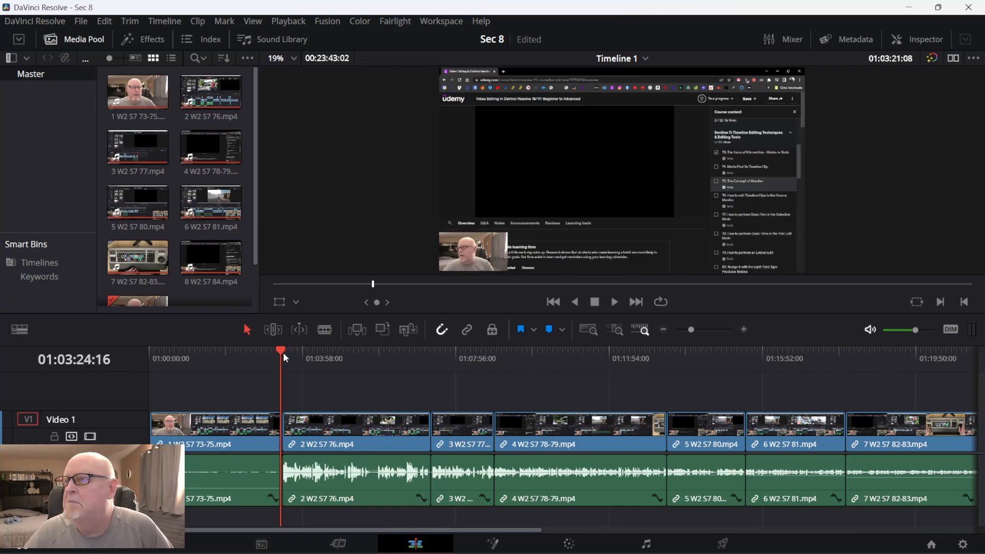
key("k")
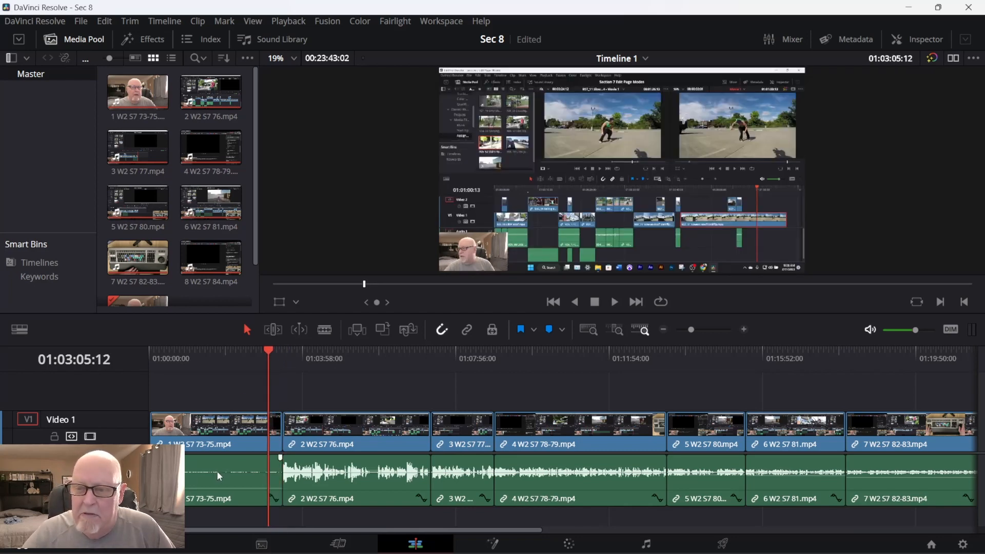
Raise the audio volume of the 1 W2 S7 73-75.mp4 clip to -8.70.
left_click_drag(217, 471, 210, 473)
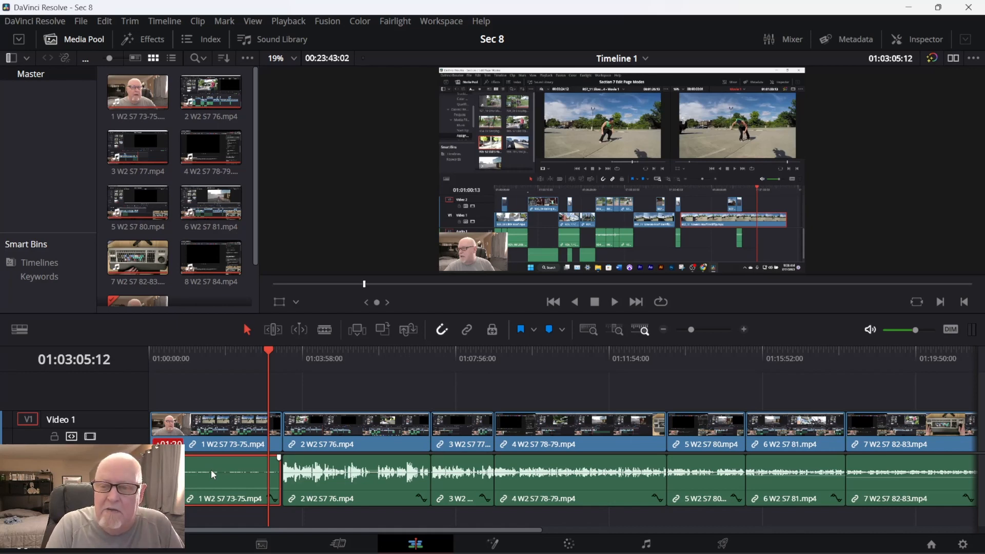
key("Return")
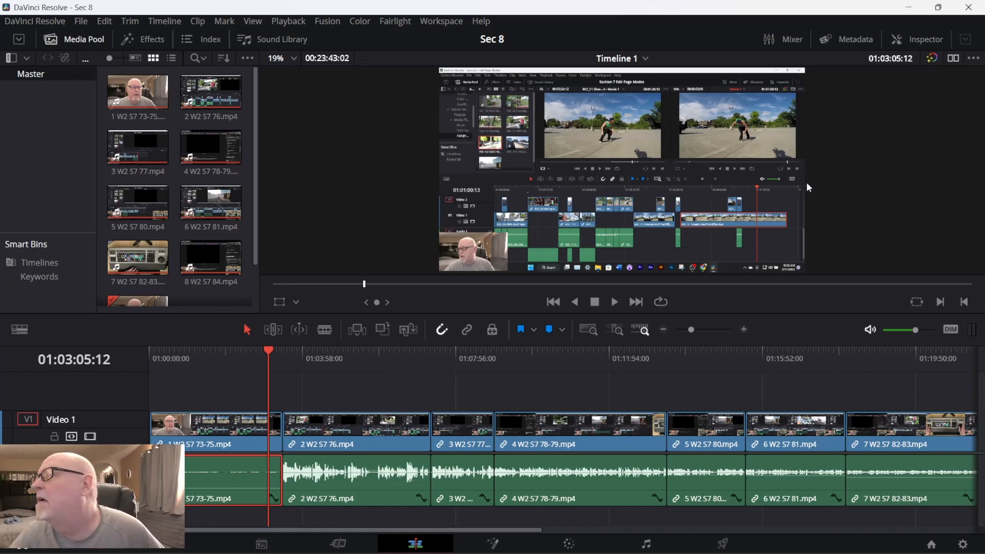
left_click(934, 39)
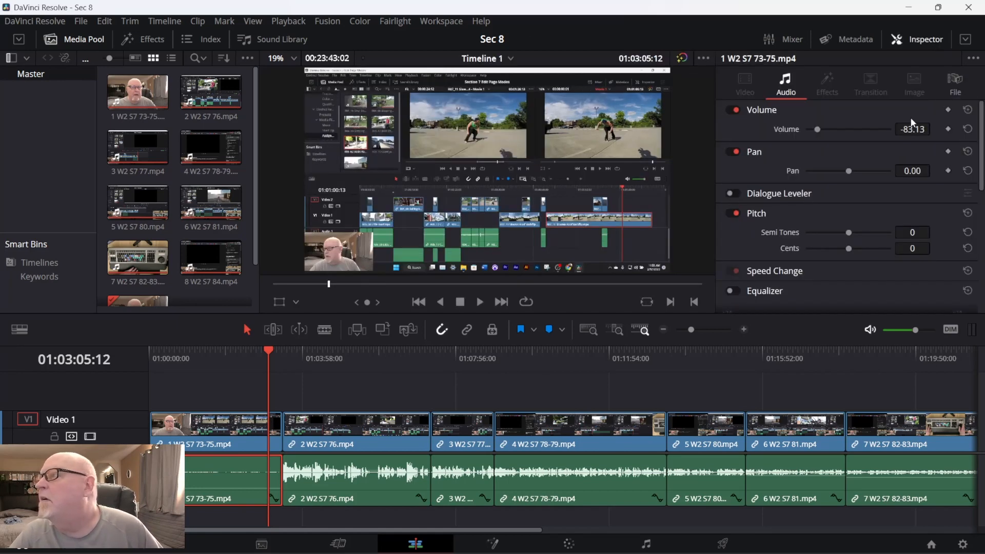
left_click_drag(816, 126, 865, 127)
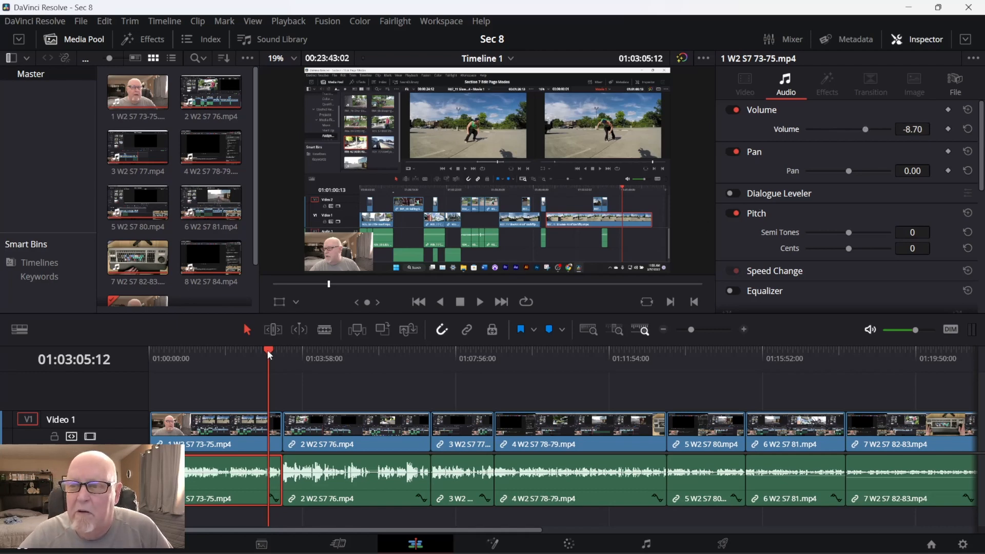
Play from near the end of the first clip and shuttle backward and forward across its cut with the second clip.
left_click_drag(266, 350, 266, 352)
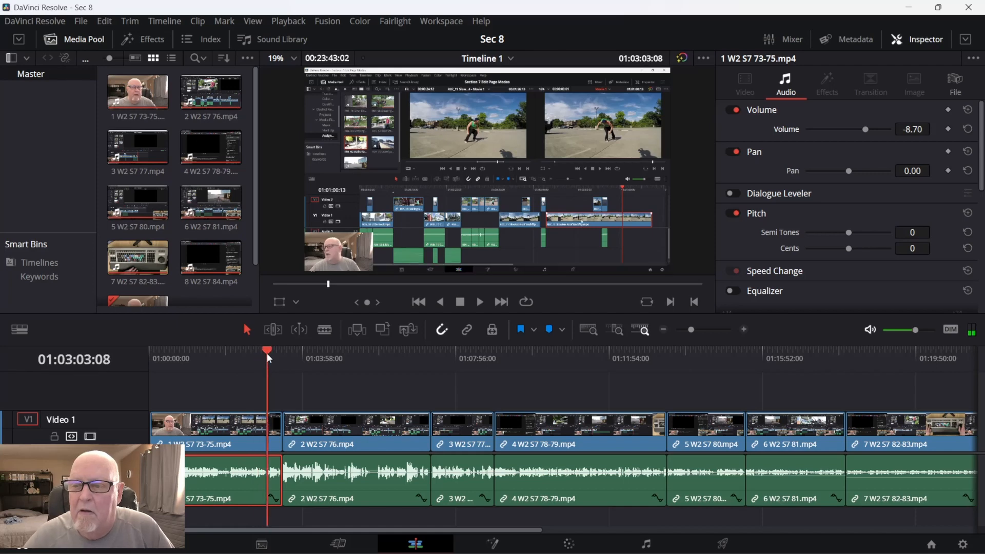
key("space")
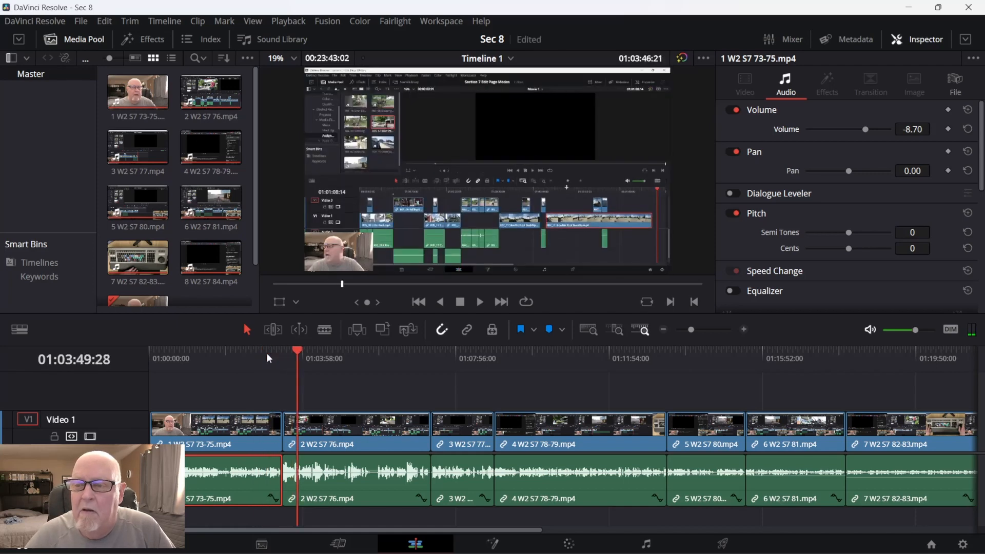
key("j")
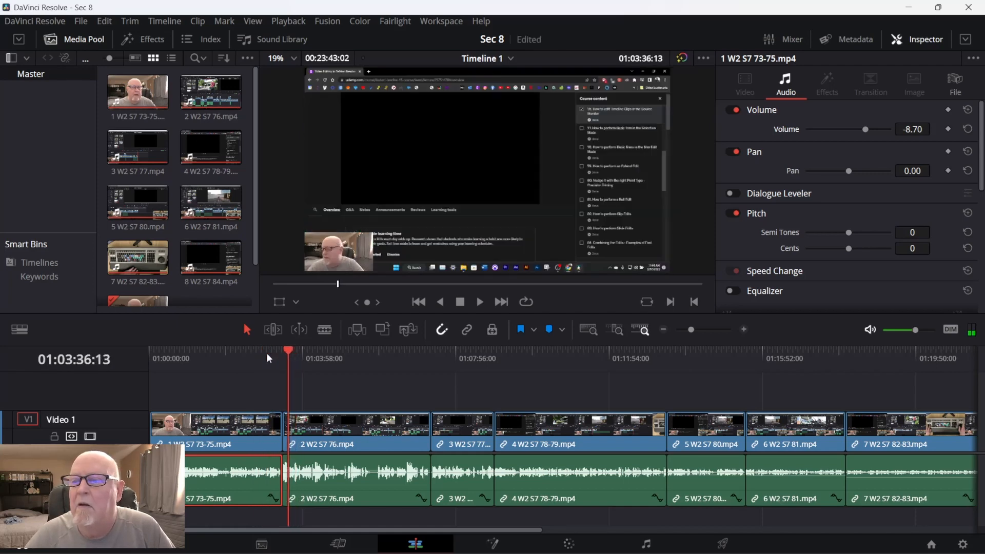
key("j")
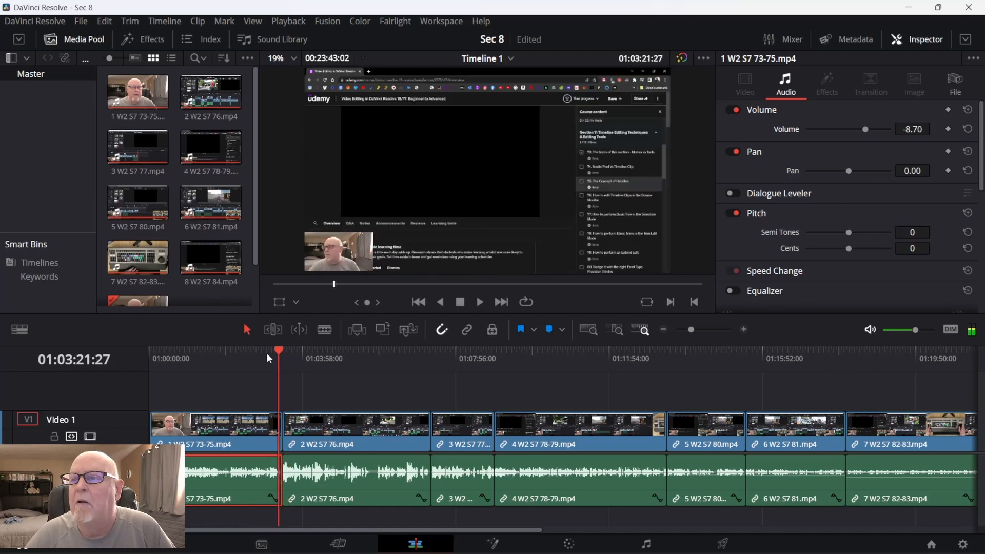
key("k")
key("j")
key("k")
key("l")
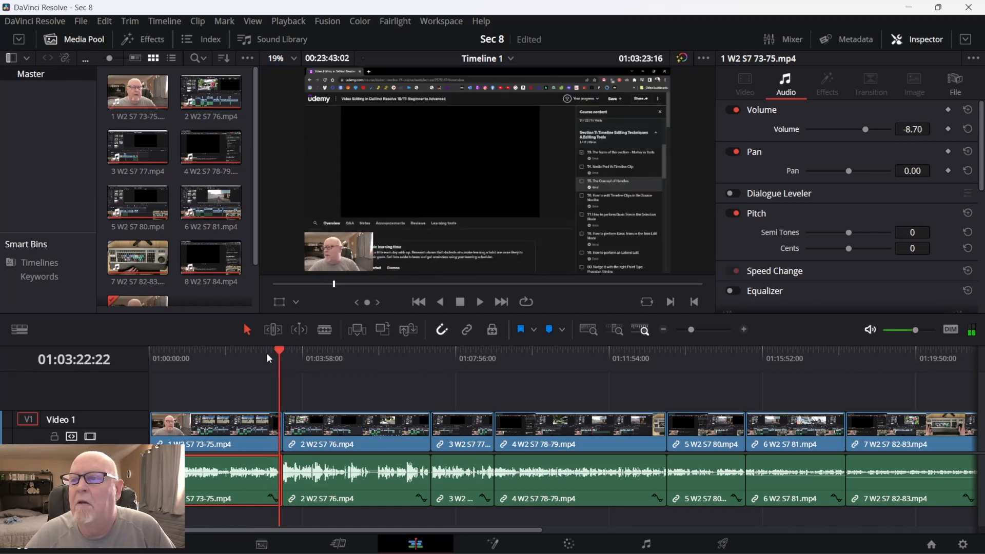
key("k")
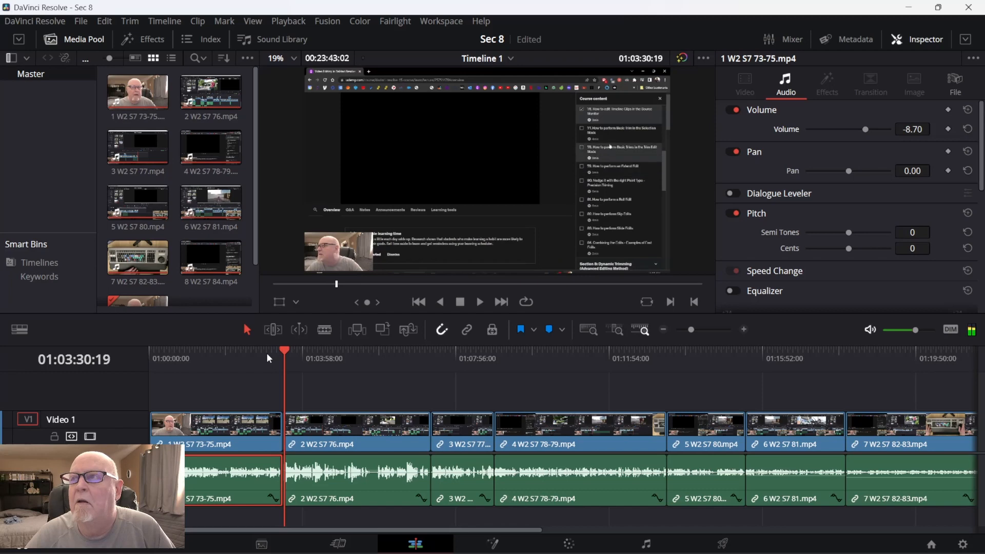
Check the project's Render Cache mode, and place the playhead in the middle of the first clip.
left_click(289, 21)
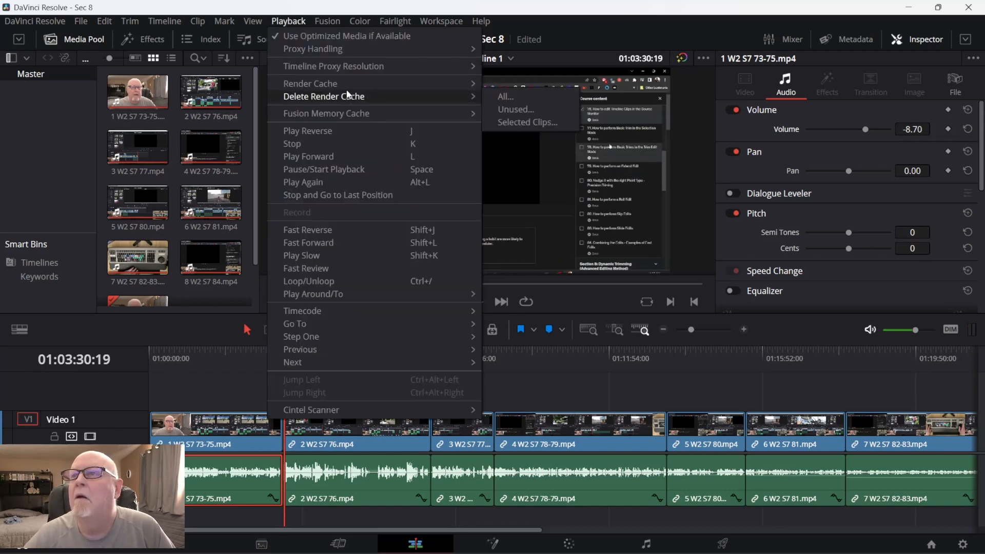
mouse_move(361, 81)
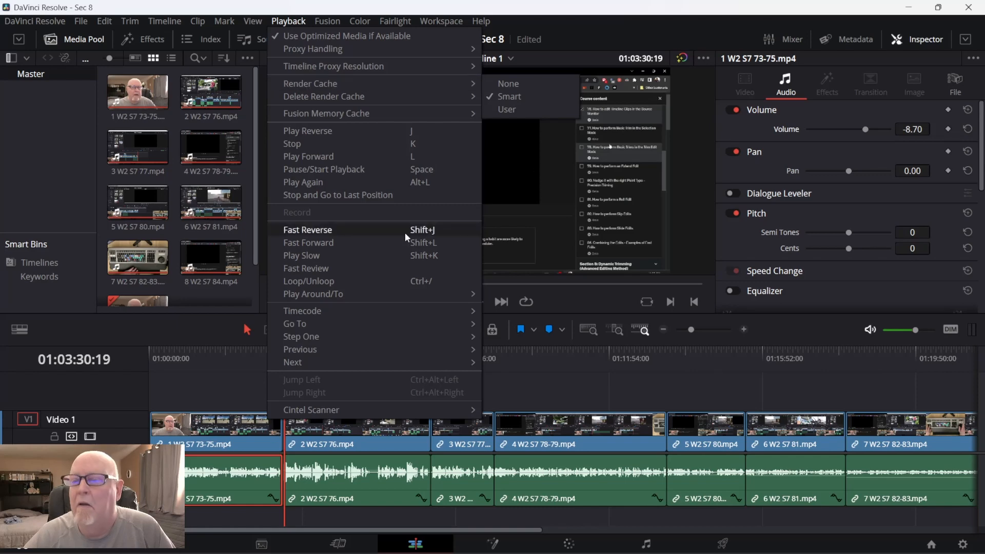
left_click(222, 366)
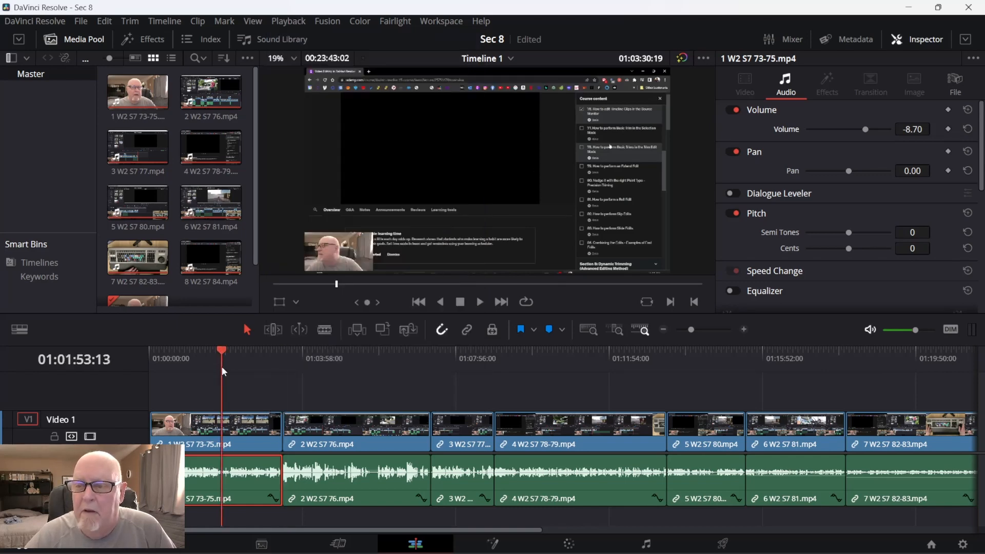
Shuttle in reverse over the cut between the first and second clips, and play the timeline from its start.
key("space")
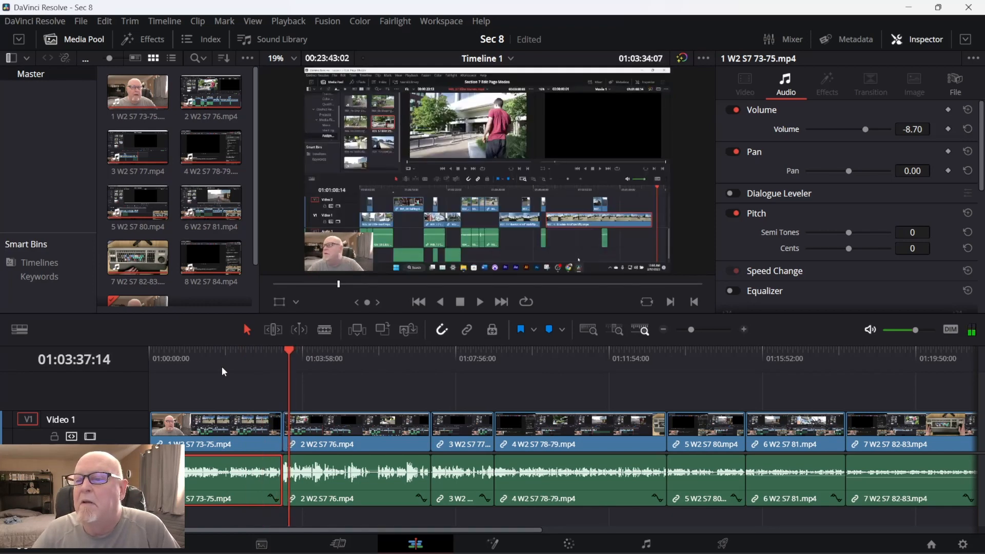
key("j")
key("j")
key("j")
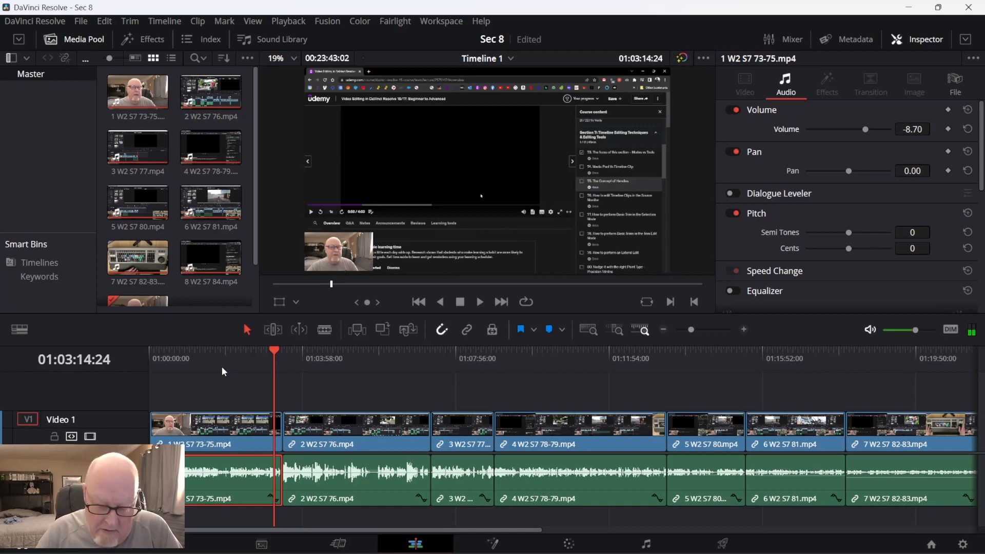
key("Home")
key("space")
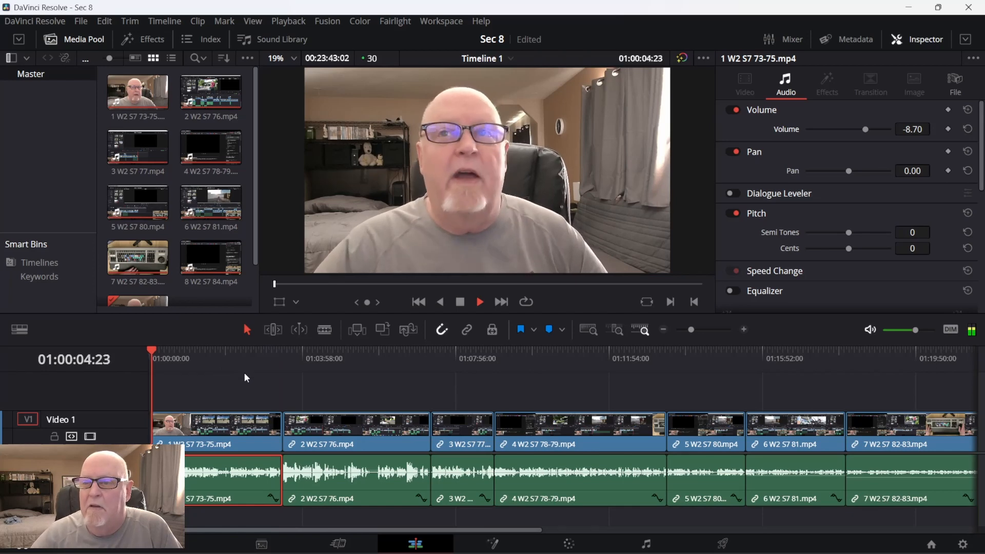
left_click(273, 384)
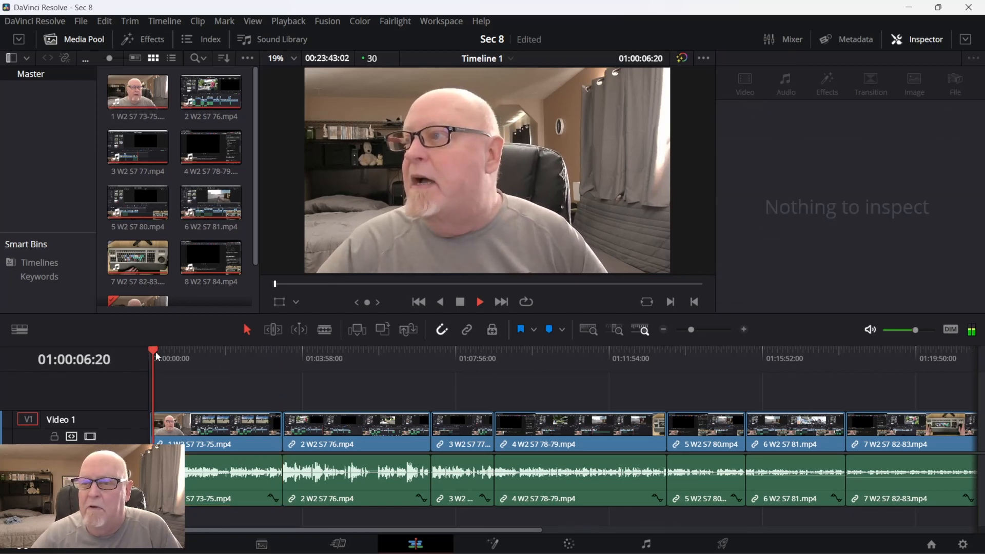
Move the playhead to the cut between the first and second clips and play across it from just before.
left_click_drag(156, 352, 279, 383)
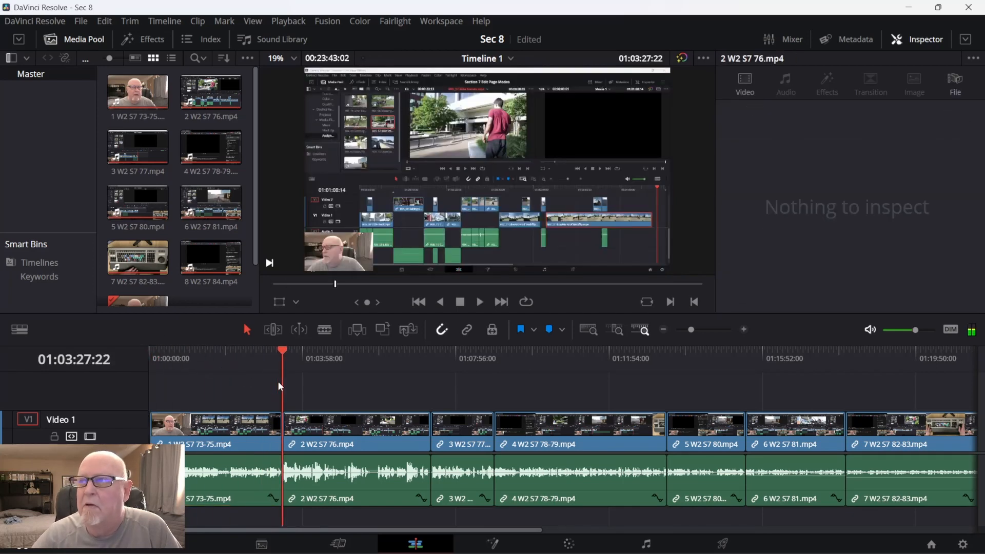
key("space")
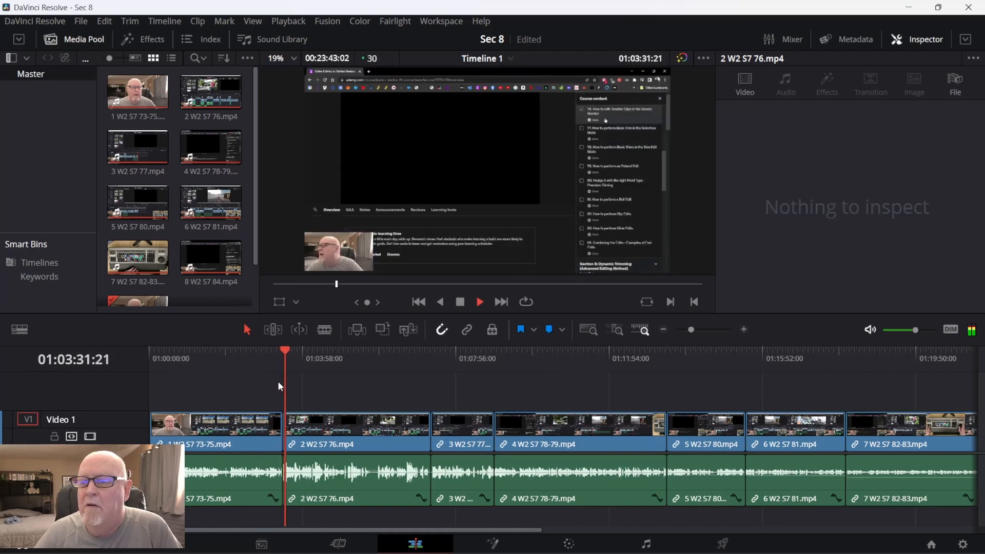
key("space")
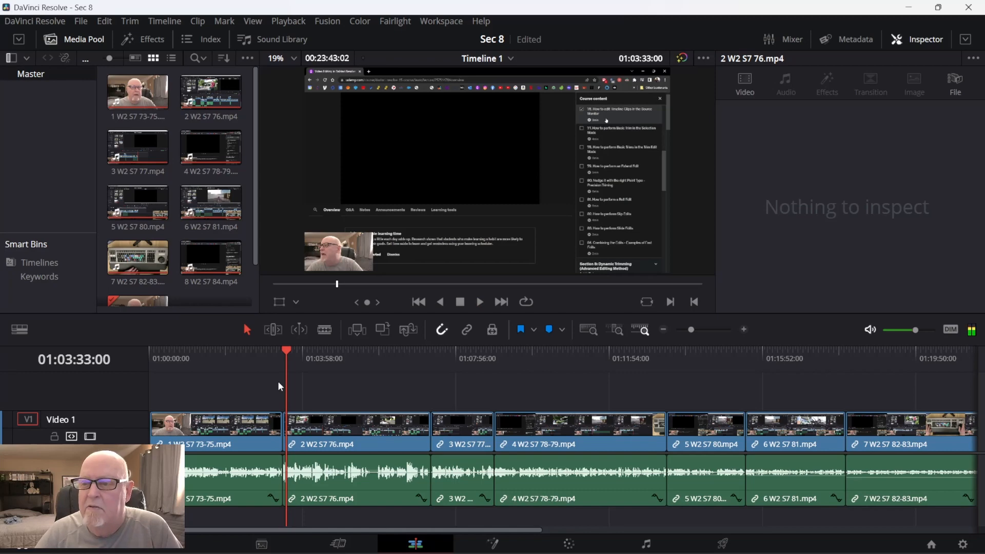
key("Left")
key("Left")
key("space")
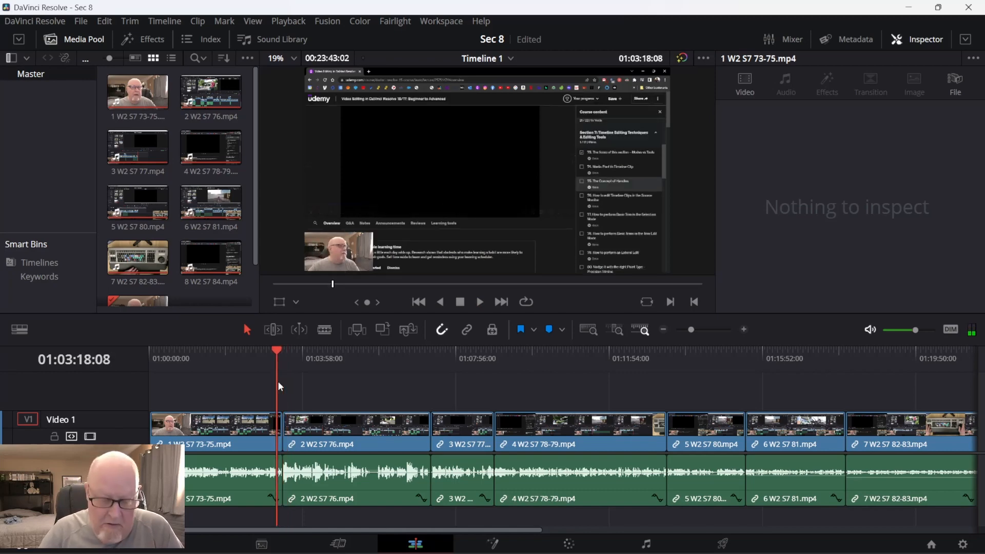
key("space")
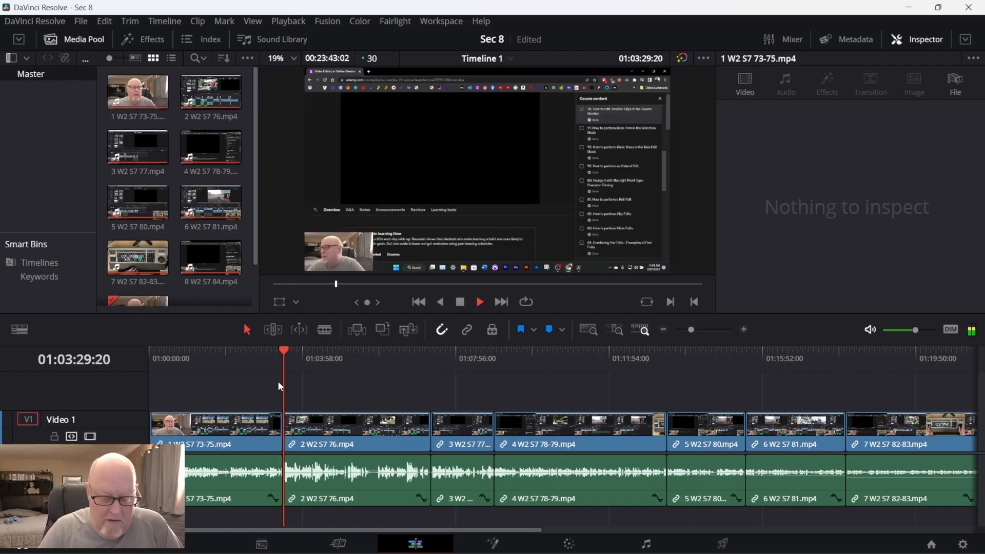
key("space")
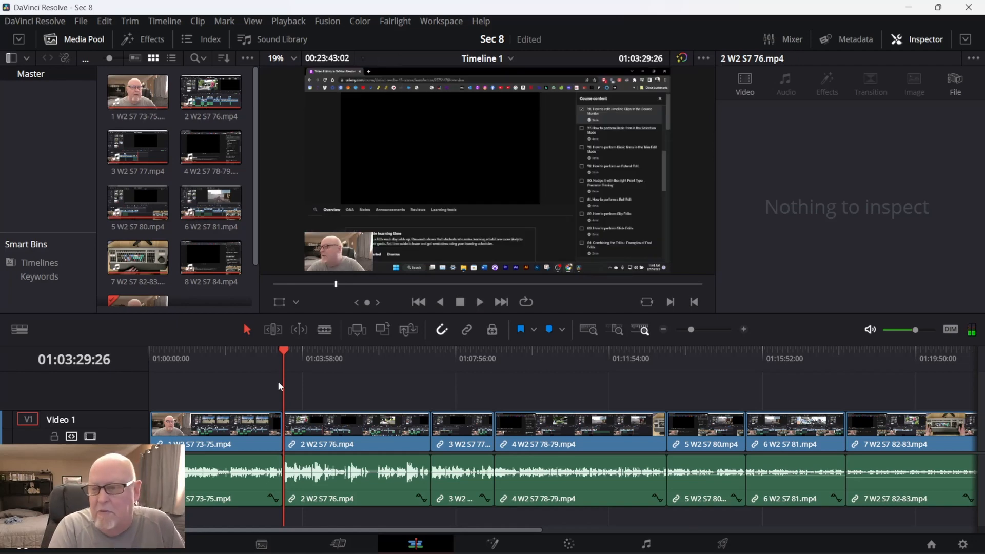
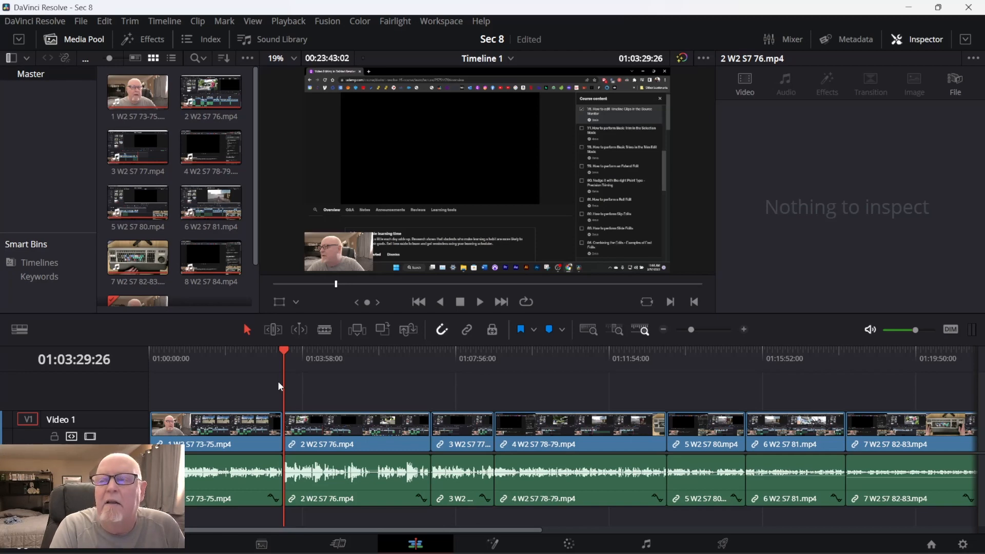
Add the default transition at the cut between the first and second clips, and shuttle backward and forward across it.
key("ctrl+t")
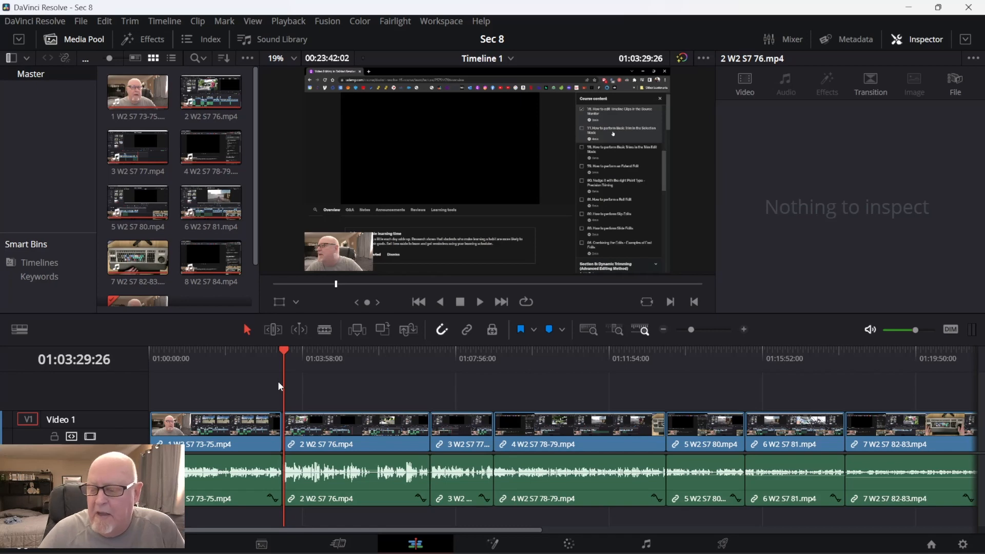
key("j")
key("j")
key("j")
key("j")
key("j")
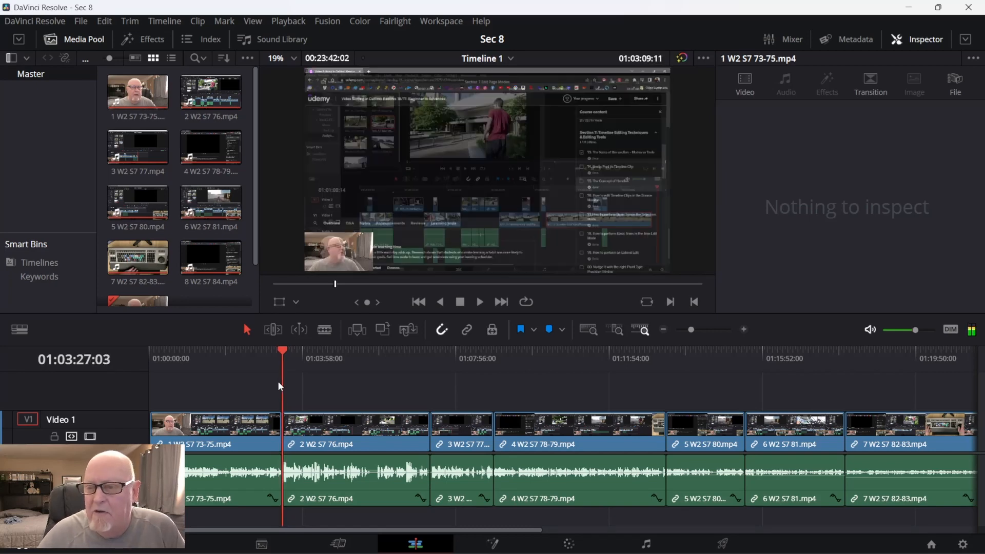
key("k")
key("l")
key("l")
key("l")
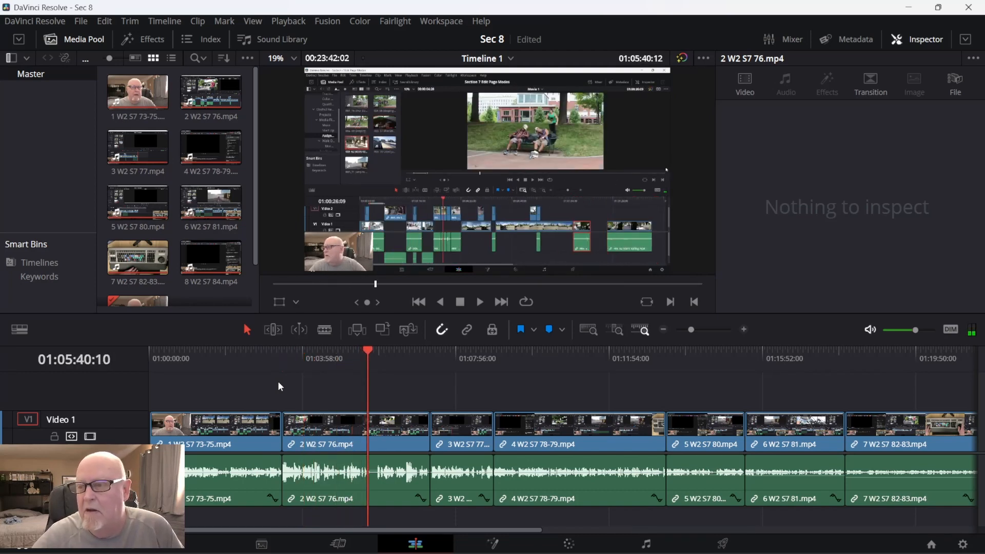
Move the playhead to the cut between the second and third clips, and review the second clip's last seconds backward and forward.
left_click_drag(373, 349, 428, 361)
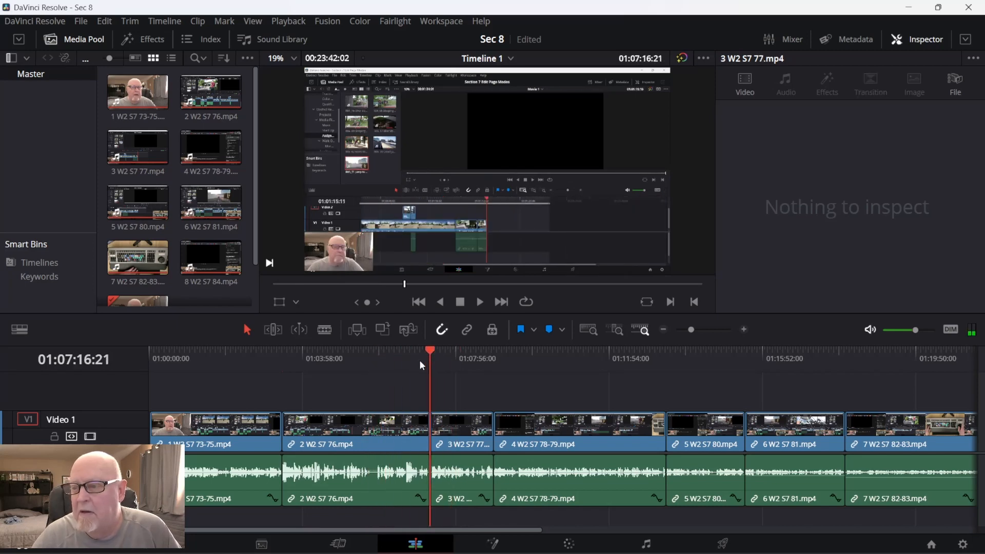
key("j")
key("j")
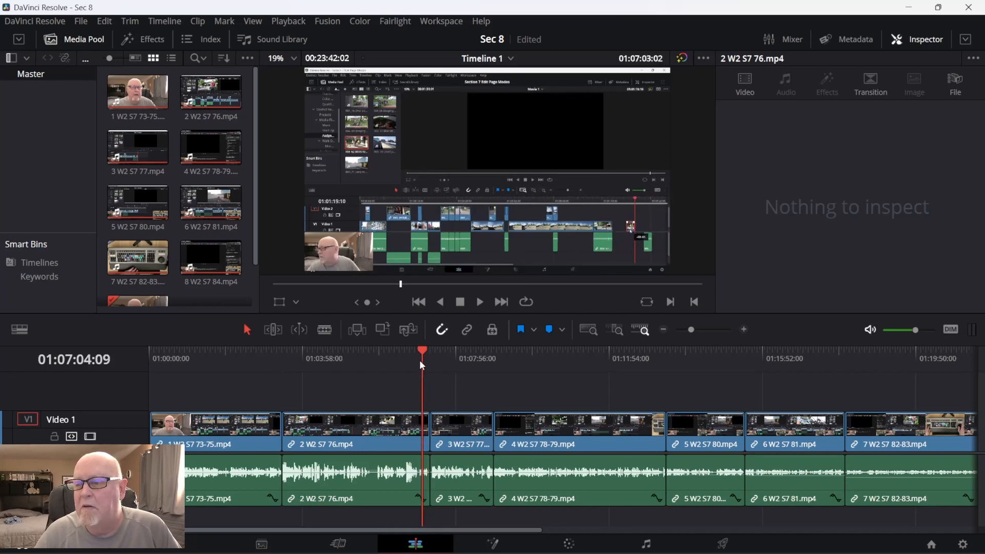
key("l")
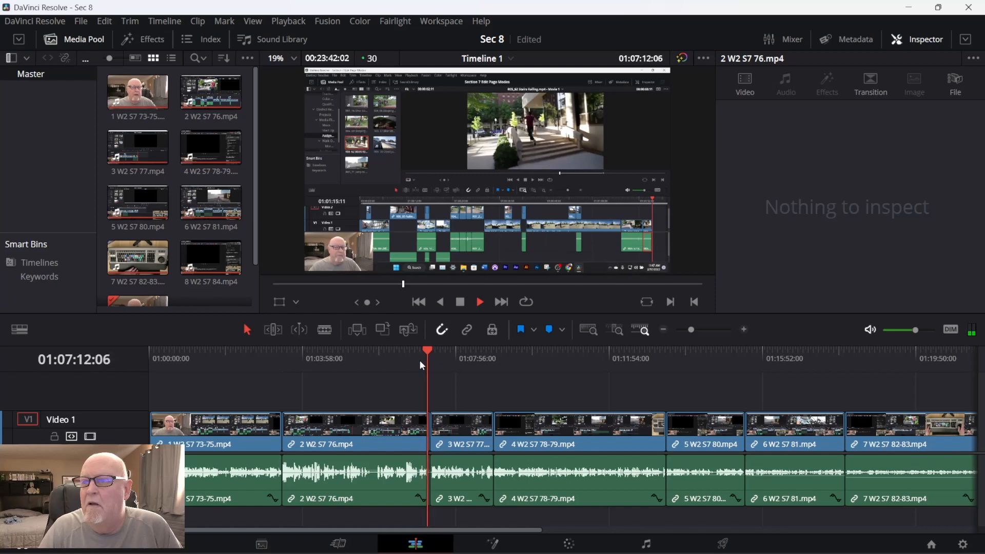
key("space")
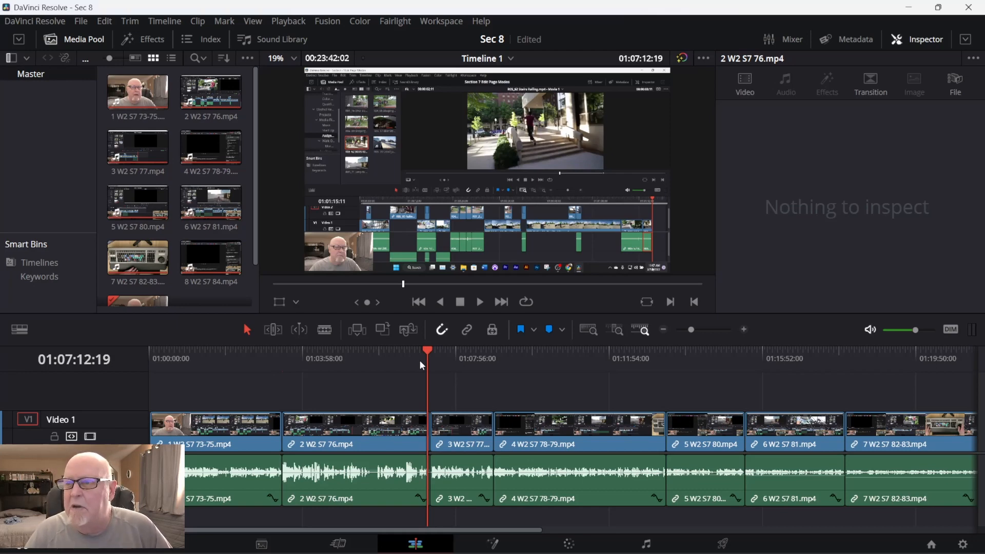
key("Left")
key("Left")
key("Left")
key("Left")
key("Left")
key("Left")
key("Left")
key("Left")
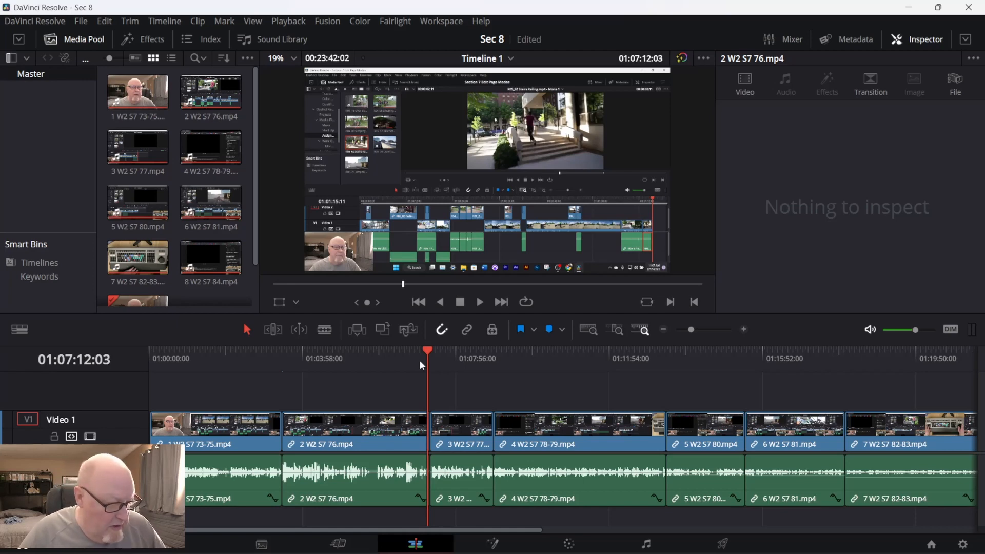
key("shift+v")
key("ctrl+Right")
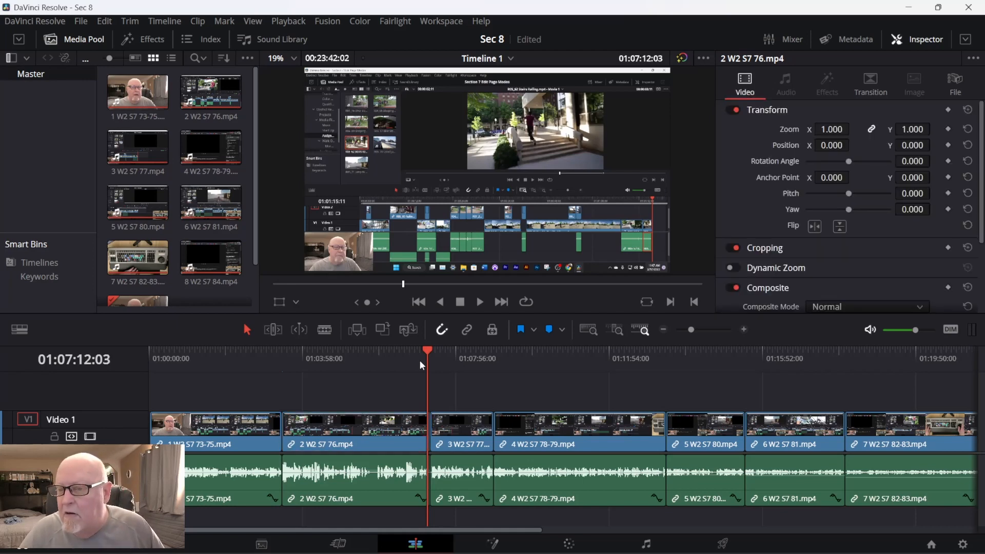
key("ctrl+Right")
key("ctrl+Left")
key("ctrl+Left")
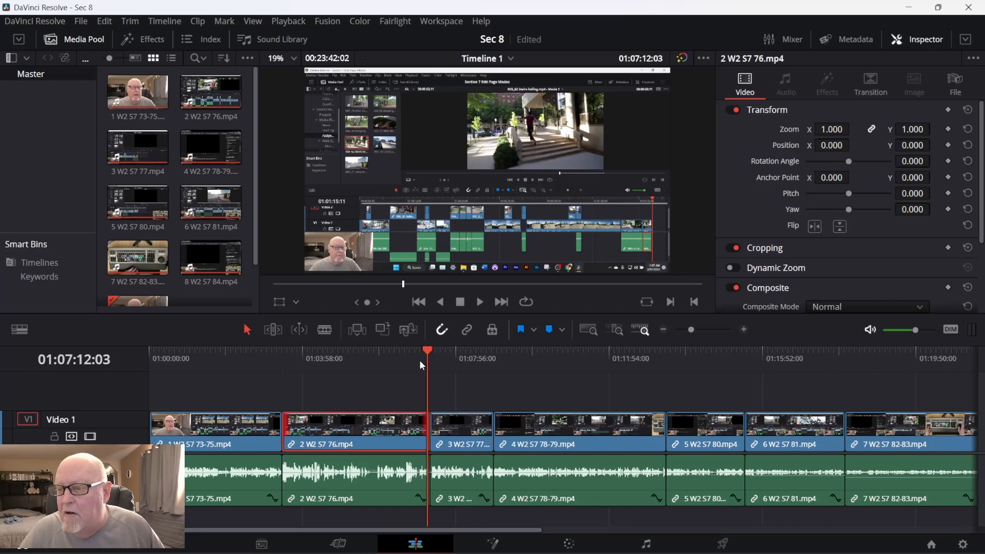
key("alt+Up")
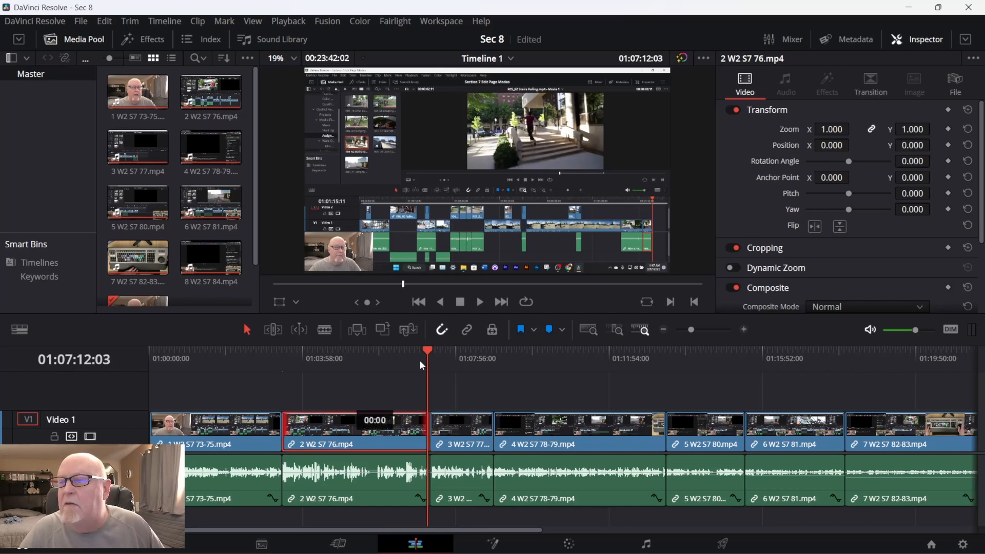
key("ctrl+shift+a")
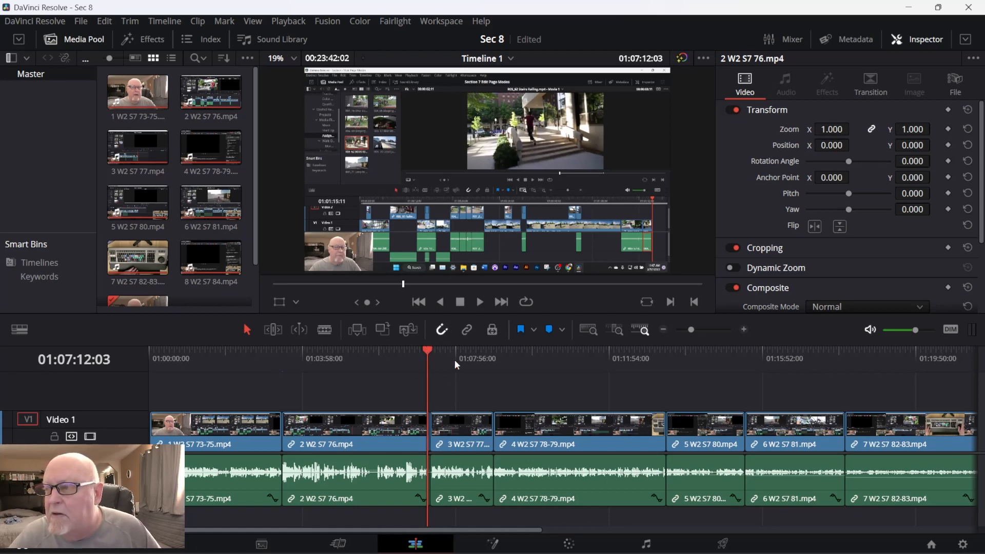
Show the end of the second clip at detail zoom, and play from there across its cut with the third clip.
left_click(607, 328)
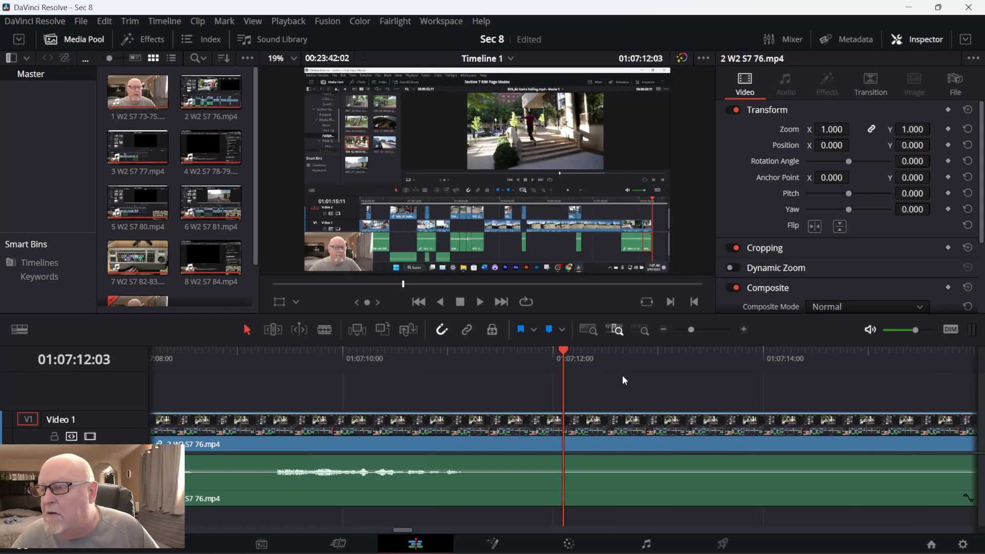
key("Left")
key("Left")
key("Left")
key("Left")
key("Left")
key("Left")
key("Left")
key("Right")
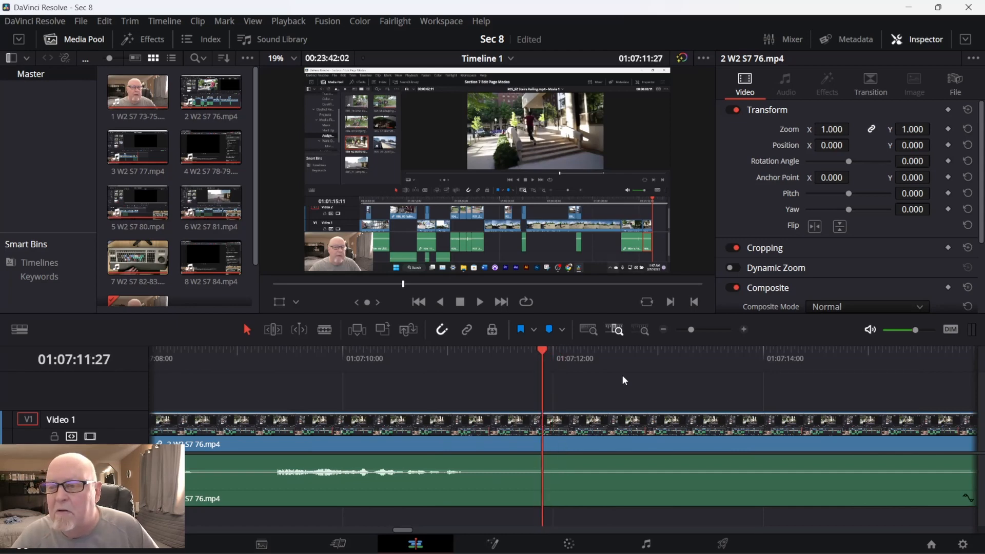
key("Left")
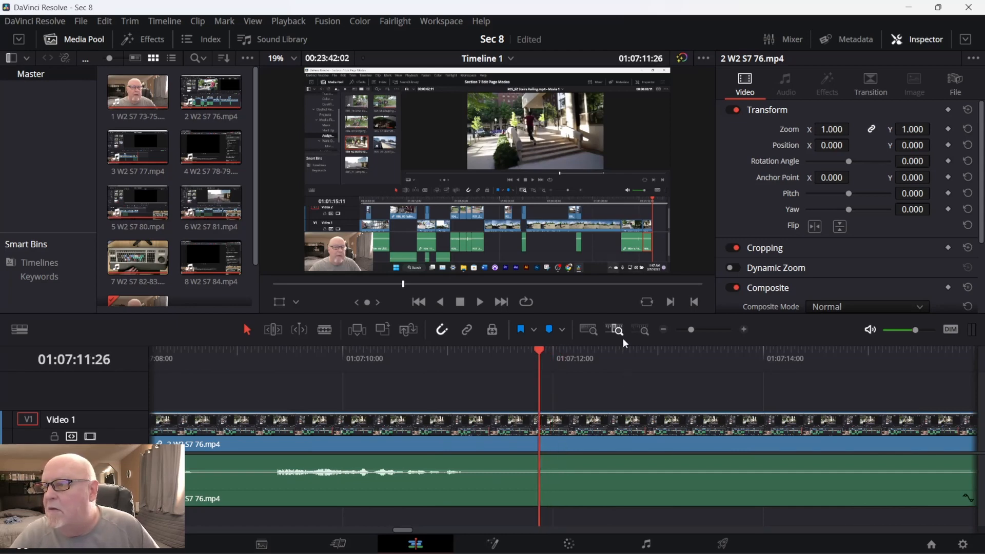
left_click(589, 330)
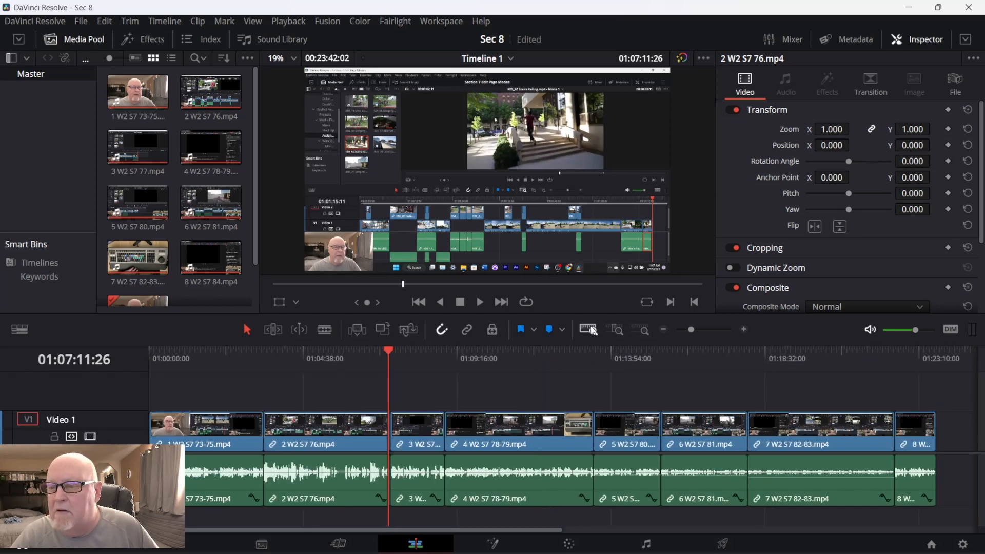
left_click(615, 329)
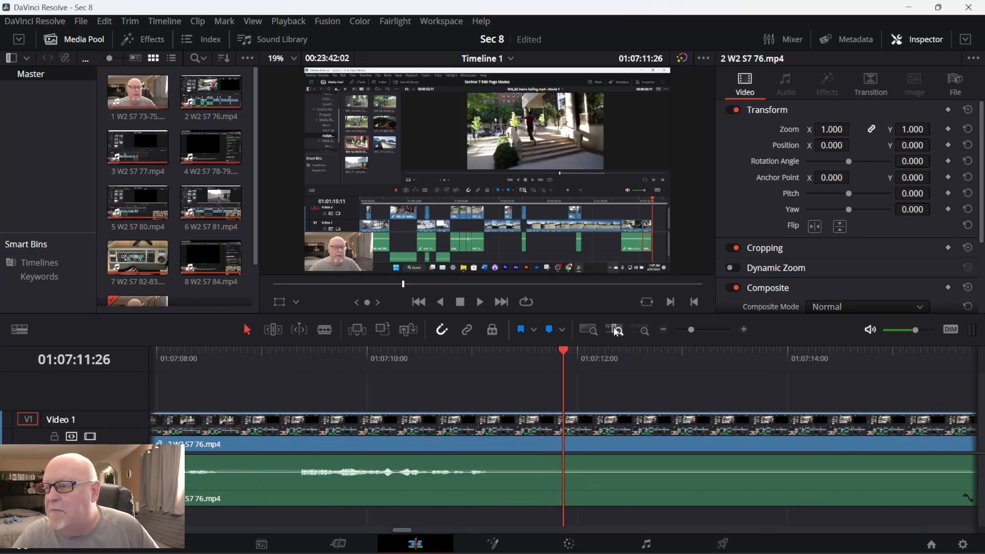
key("space")
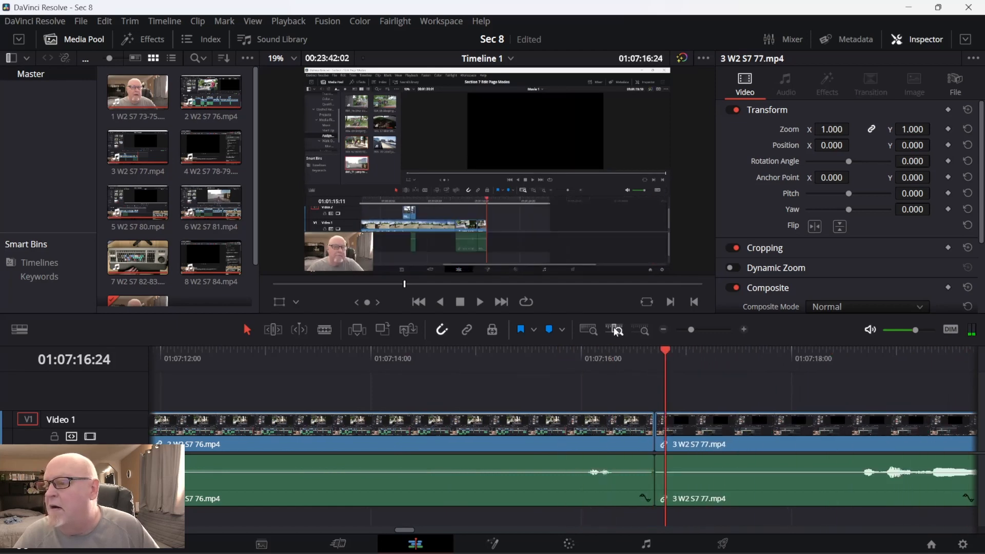
Shuttle back over the cut to the short sound at the second clip's end, and step through the frames around it.
key("j")
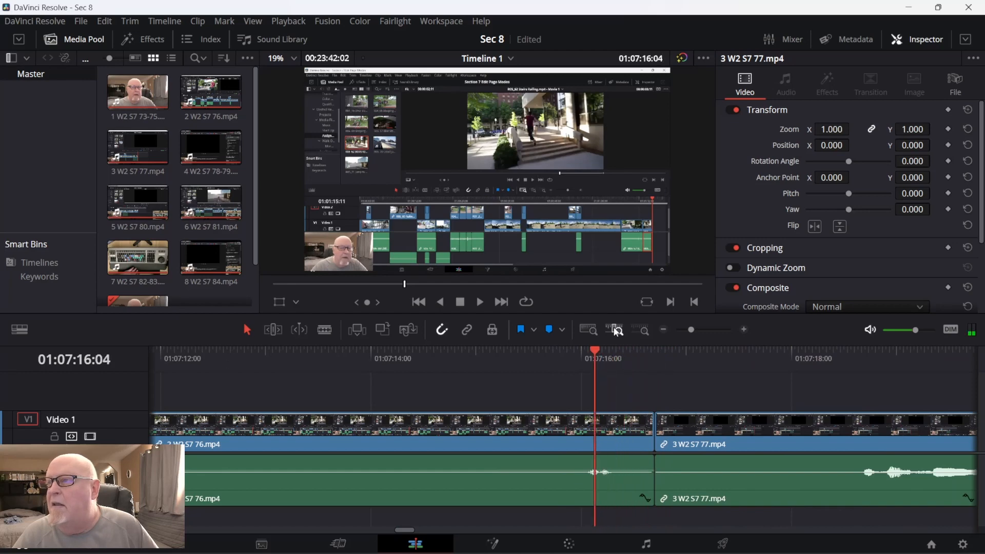
key("Left")
key("Left")
key("Left")
key("Left")
key("Left")
key("Left")
key("Right")
key("Right")
key("Right")
key("Right")
key("Right")
key("Right")
key("Right")
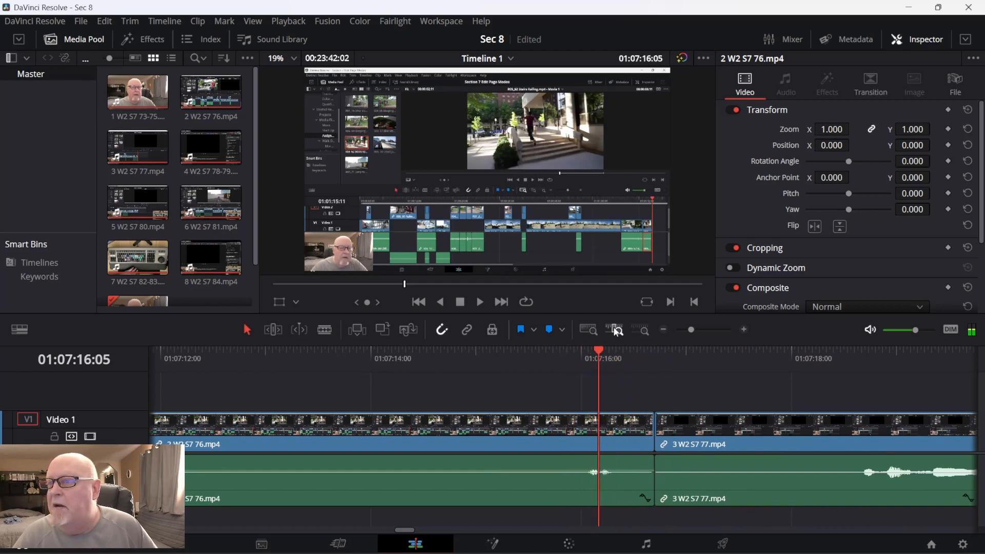
Shuttle repeatedly backward and forward between the second clip's last seconds and the start of the third clip.
key("j")
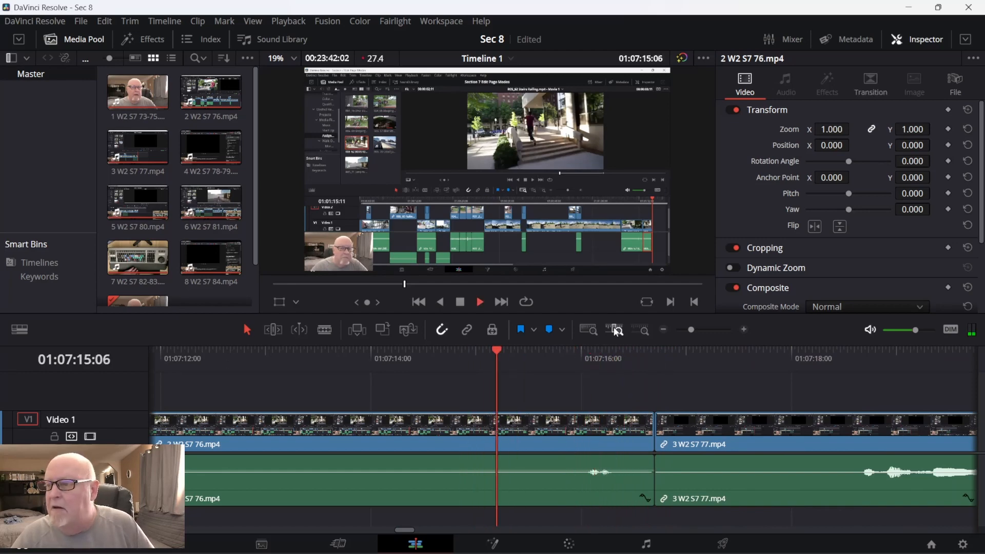
key("l")
key("k")
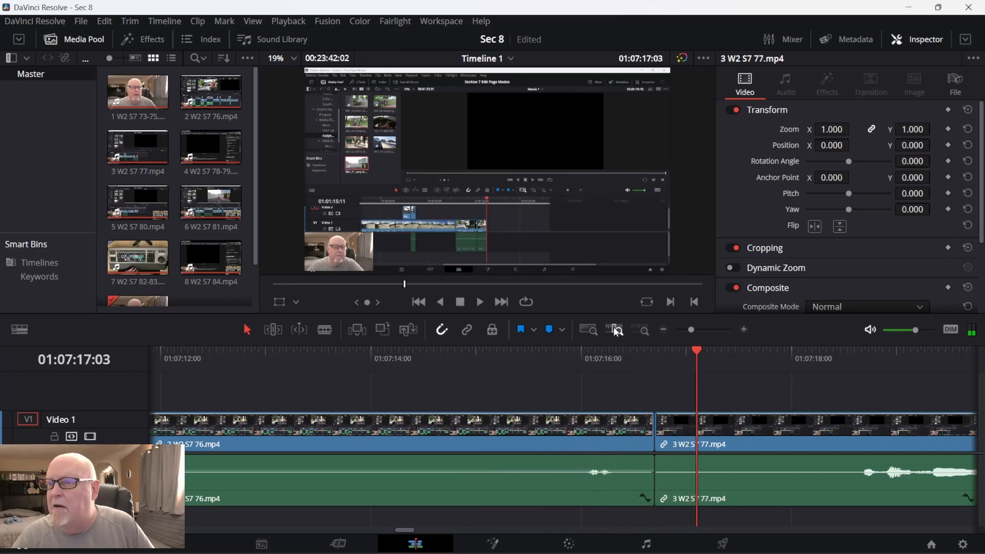
key("j")
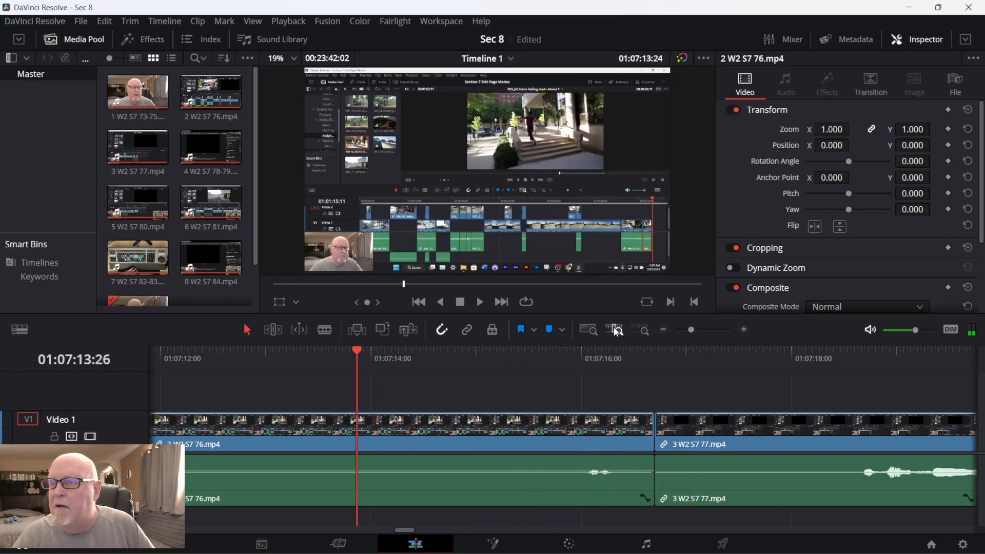
key("k")
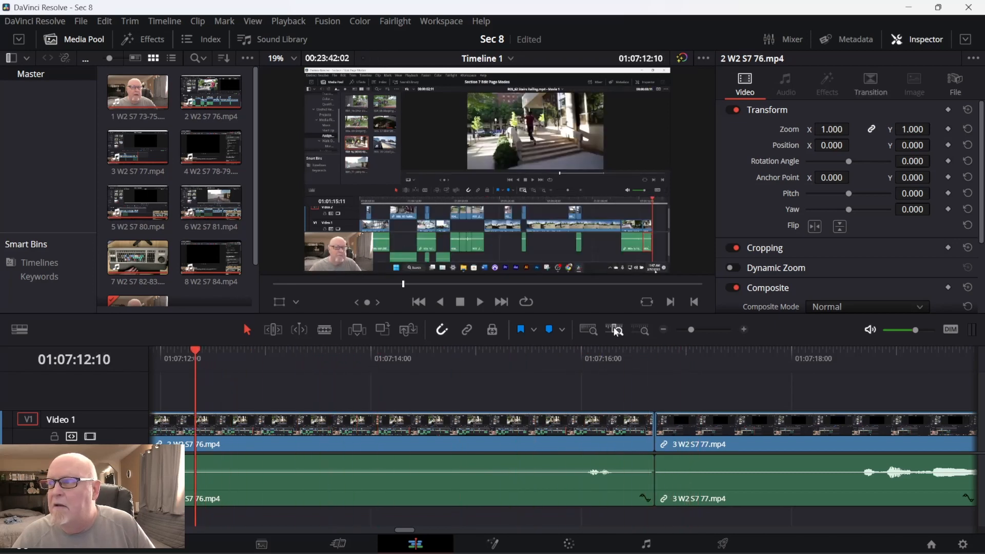
key("j")
key("k")
key("l")
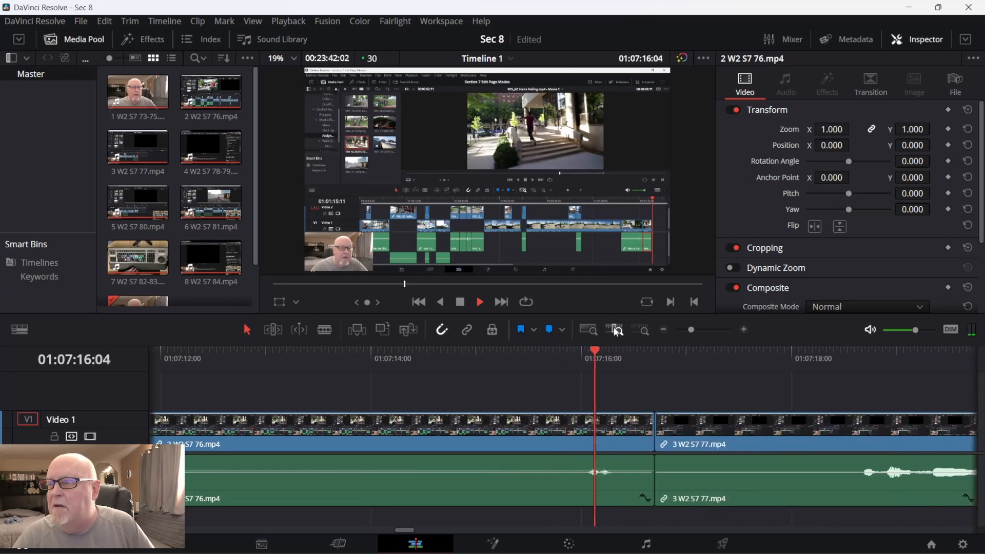
key("Down")
key("space")
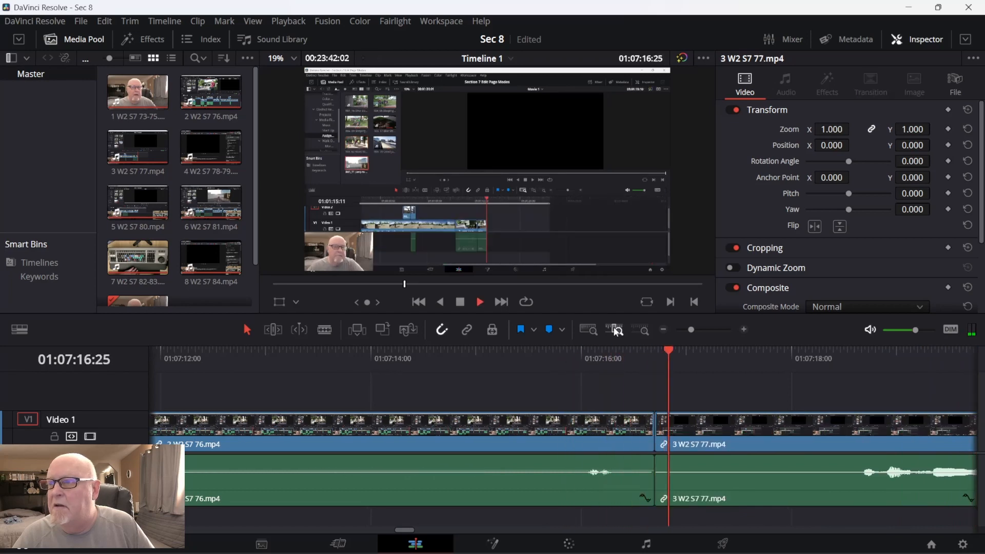
Step back a few seconds into the second clip, and play forward to the short sound just before its end.
key("space")
key("Left")
key("Left")
key("Left")
key("Left")
key("Left")
key("Left")
key("Left")
key("Left")
key("Left")
key("Left")
key("Left")
key("Left")
key("Left")
key("Left")
key("Left")
key("Left")
key("Left")
key("Left")
key("Left")
key("Left")
key("Left")
key("Left")
key("Left")
key("Left")
key("Left")
key("Left")
key("Left")
key("Left")
key("Left")
key("Left")
key("Left")
key("Left")
key("Left")
key("Left")
key("Left")
key("Left")
key("Left")
key("Left")
key("Left")
key("Left")
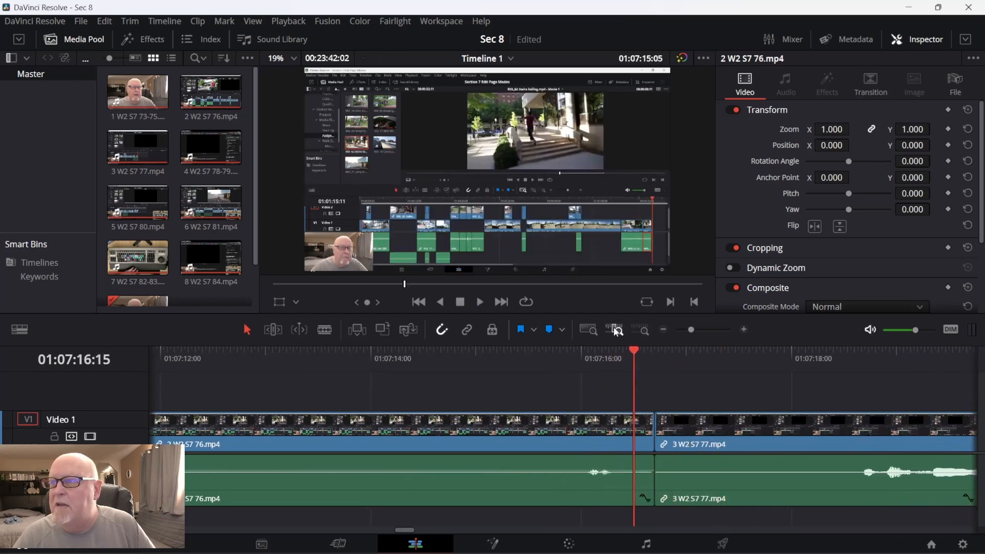
key("Left")
key("Left")
key("Left")
key("Left")
key("Left")
key("Left")
key("Left")
key("Left")
key("Left")
key("Left")
key("Left")
key("Left")
key("Left")
key("Left")
key("Left")
key("Left")
key("Left")
key("Left")
key("Left")
key("Left")
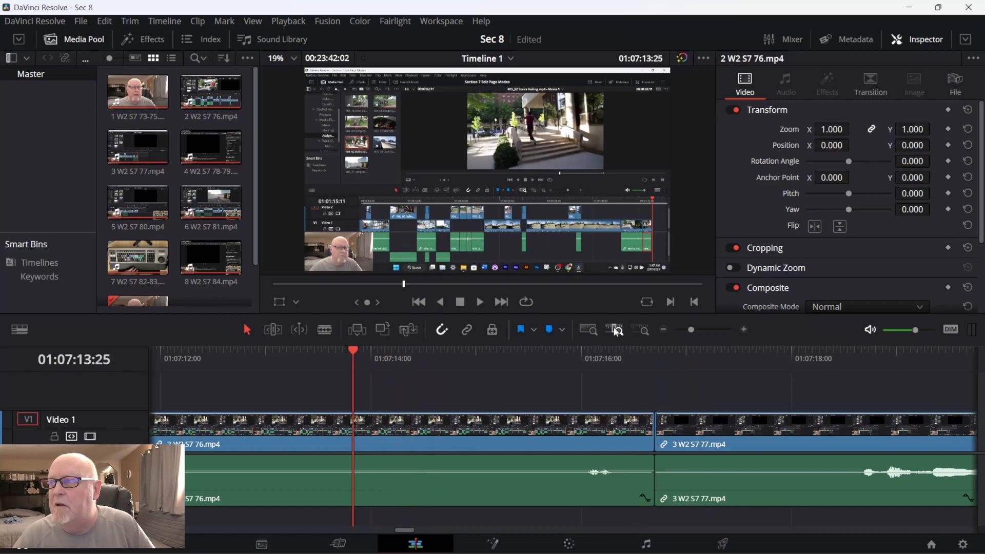
key("space")
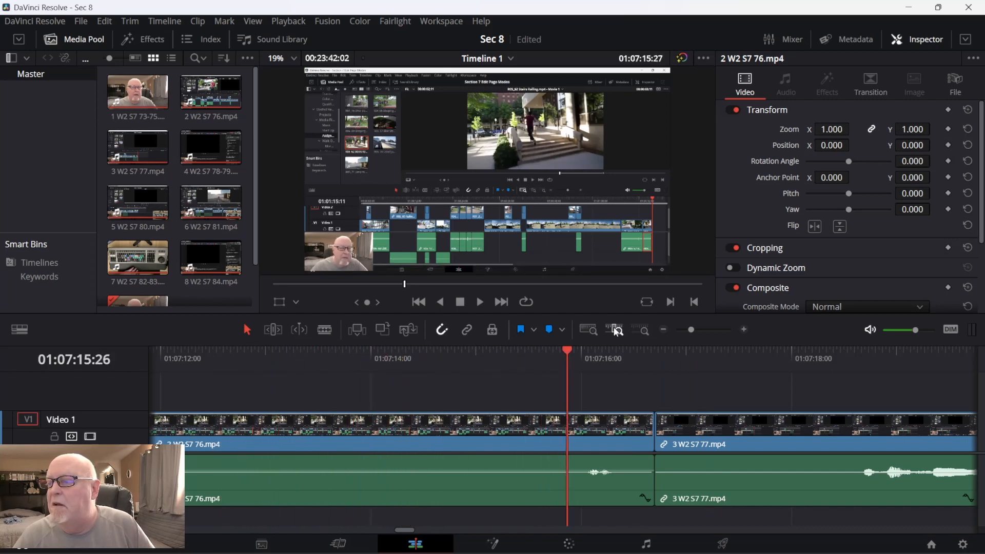
key("Right")
key("Right")
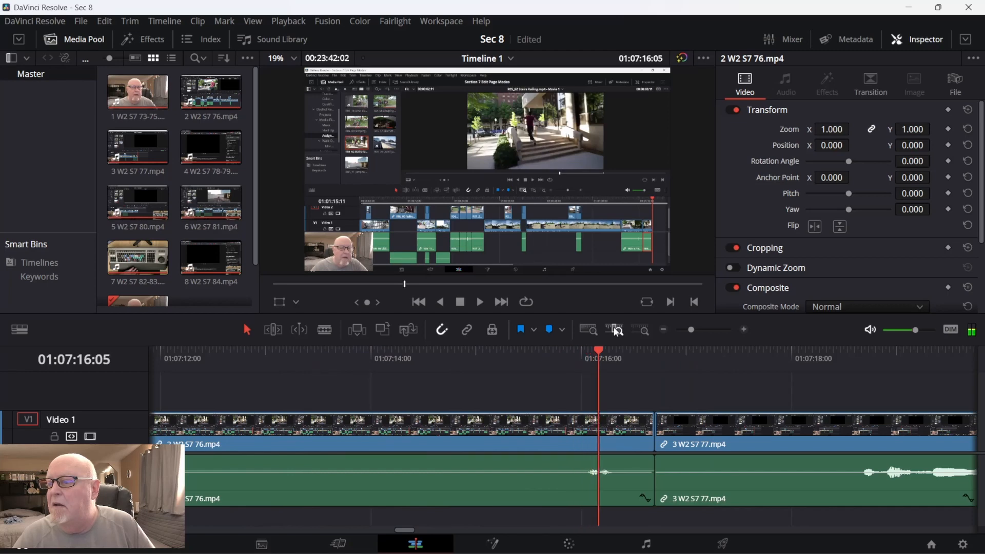
Replay the second clip's last seconds and park the playhead just after the short sound, at 01:07:16:09.
key("Left")
key("Left")
key("Left")
key("Left")
key("Left")
key("Left")
key("Left")
key("Left")
key("Left")
key("Left")
key("Left")
key("Left")
key("Left")
key("Left")
key("Left")
key("Left")
key("Left")
key("Left")
key("Left")
key("Left")
key("Left")
key("Left")
key("Left")
key("Left")
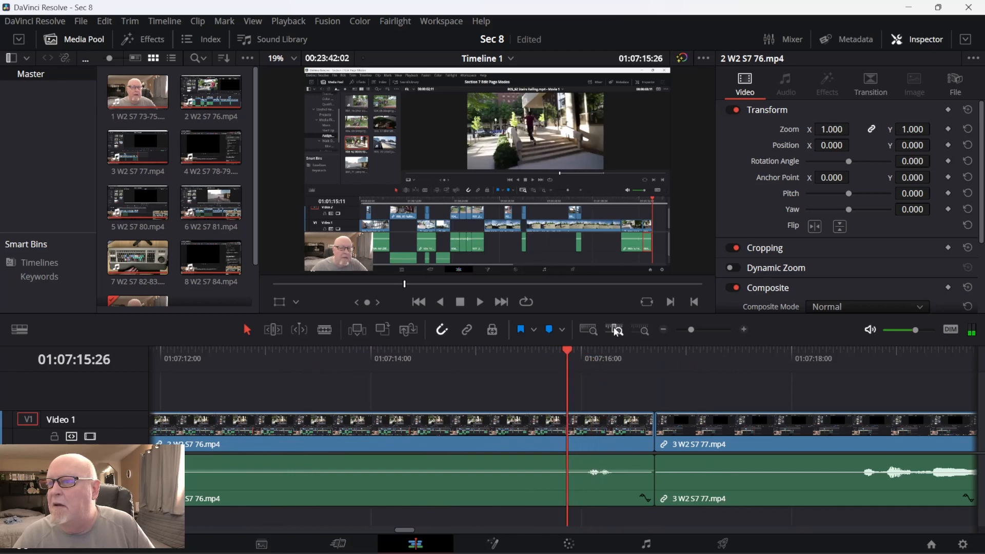
key("j")
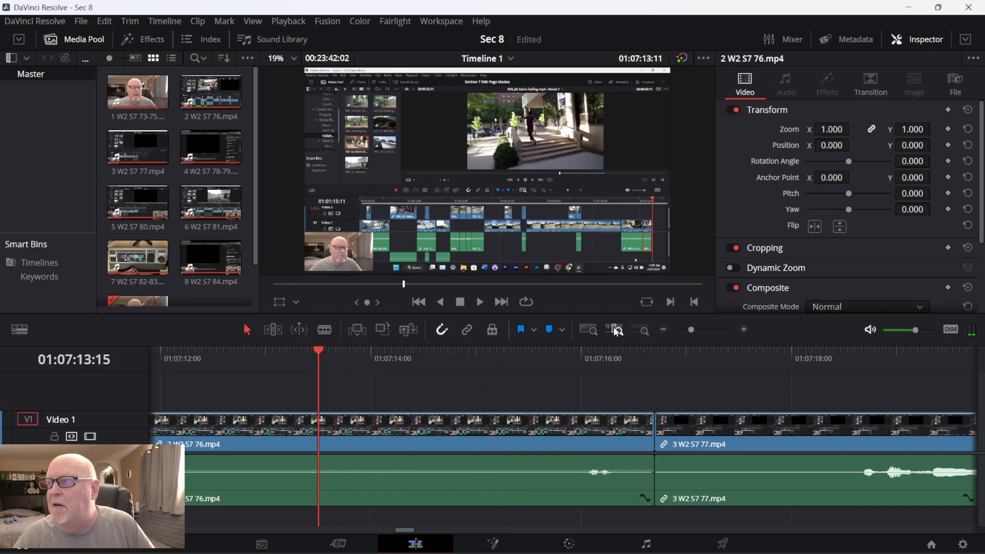
key("l")
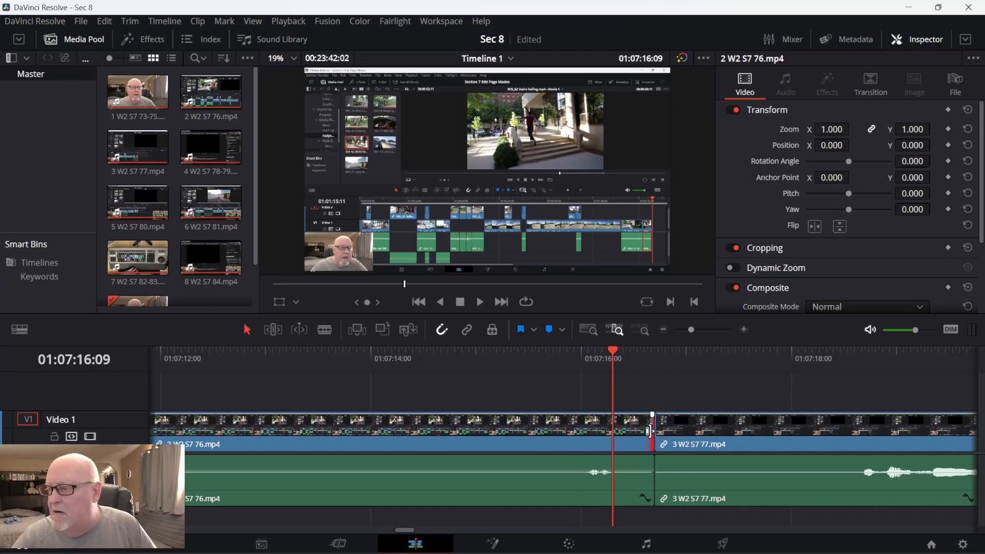
Try trimming the end of the second clip's video back to the playhead, and undo the trim.
left_click_drag(650, 431, 616, 431)
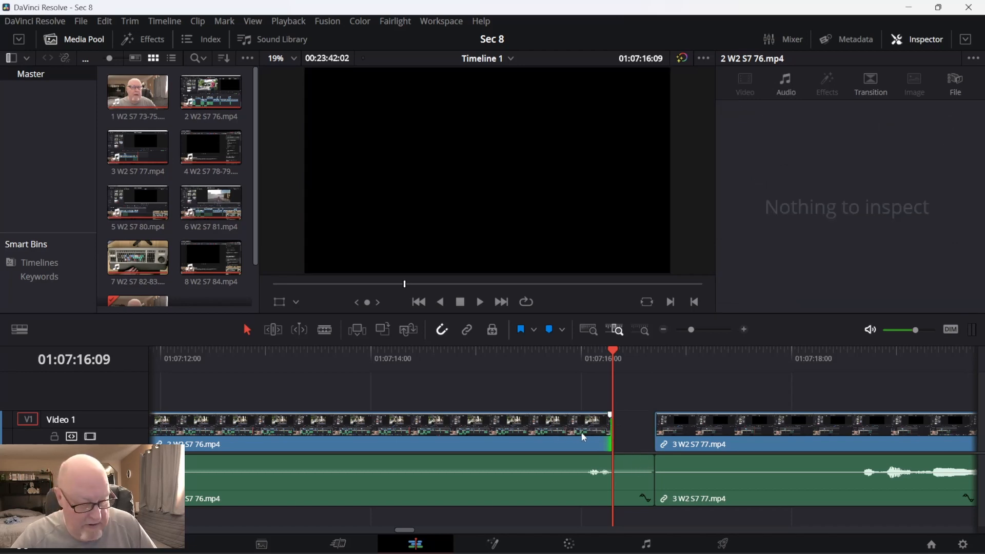
key("ctrl+z")
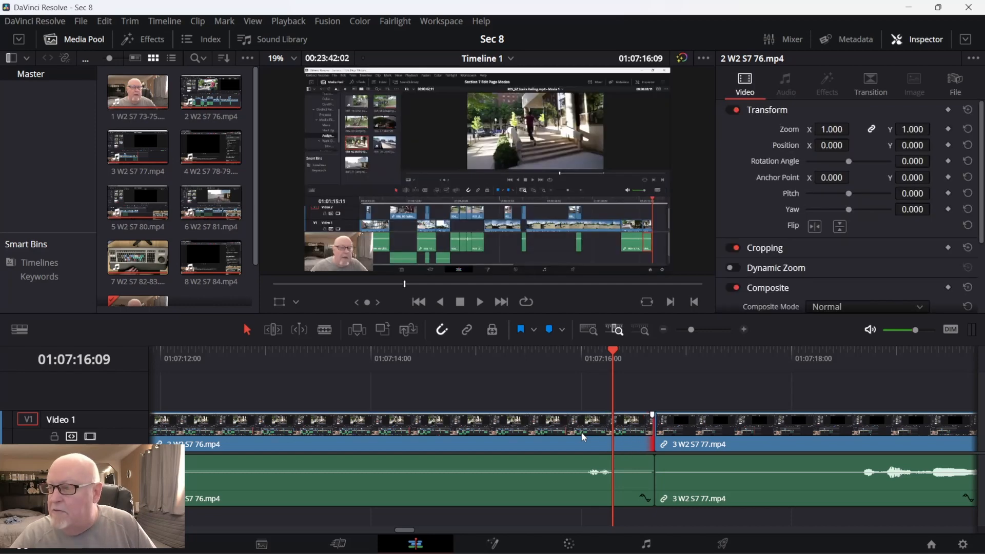
Ripple-trim the end of the second clip back to the playhead at 01:07:16:09 in Trim Edit mode, and play across the cut.
left_click(273, 330)
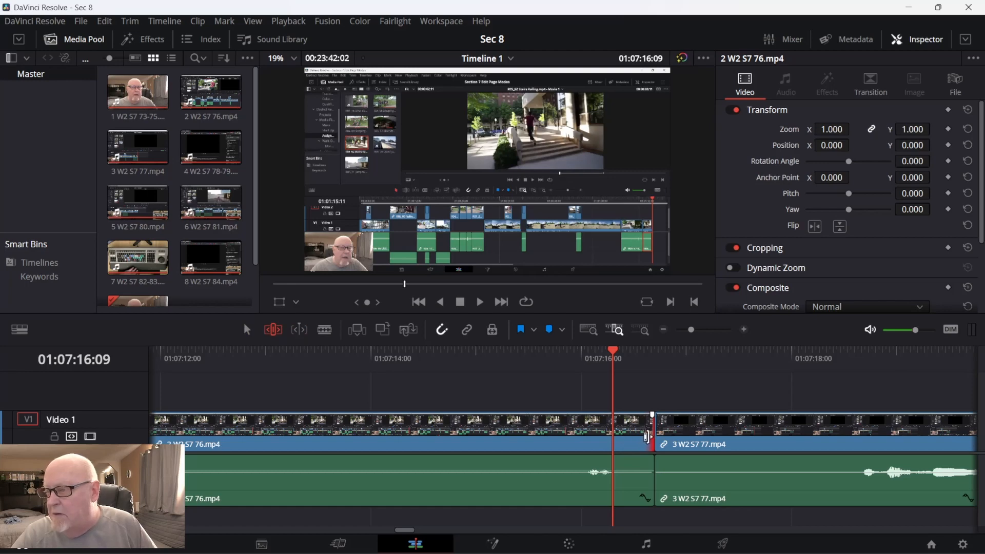
left_click_drag(647, 436, 612, 437)
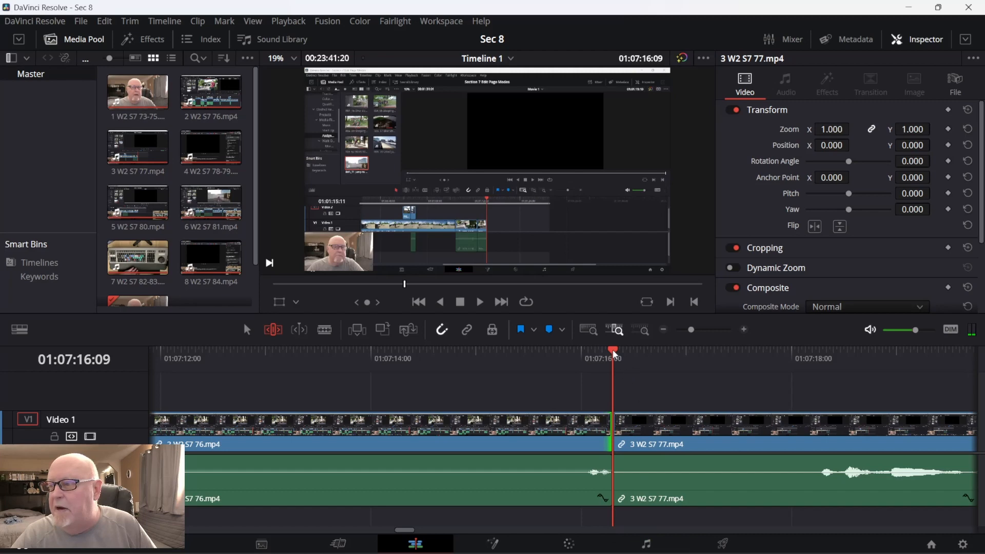
left_click_drag(608, 354, 585, 359)
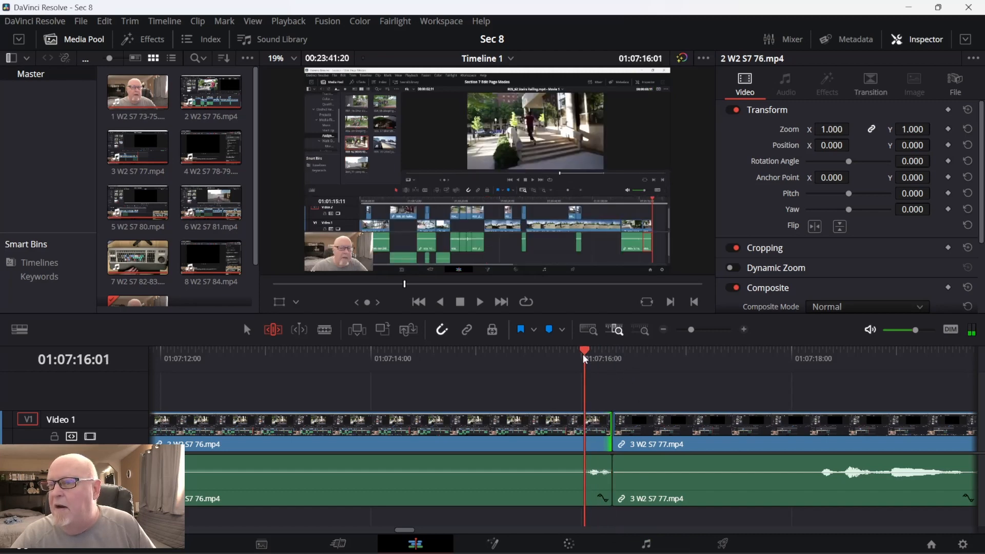
key("space")
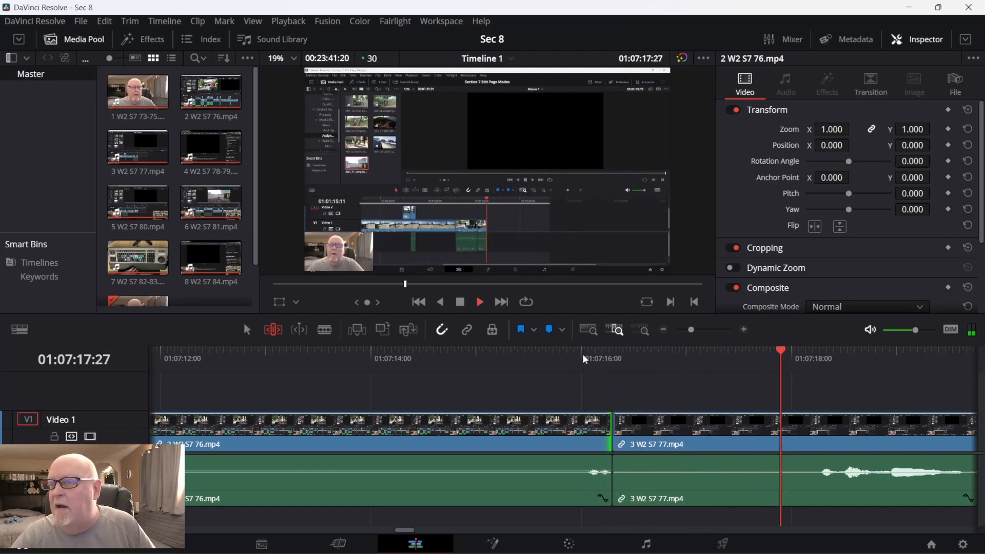
key("space")
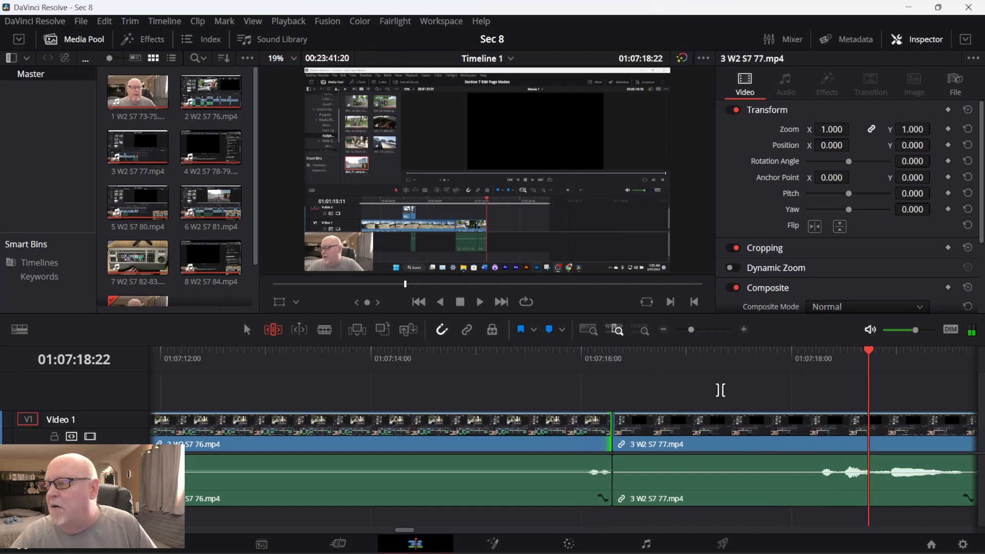
Park the playhead just before the third clip's first speech, at 01:07:18:06, try trimming the clip's start to it, and undo the trim.
left_click_drag(870, 361, 815, 359)
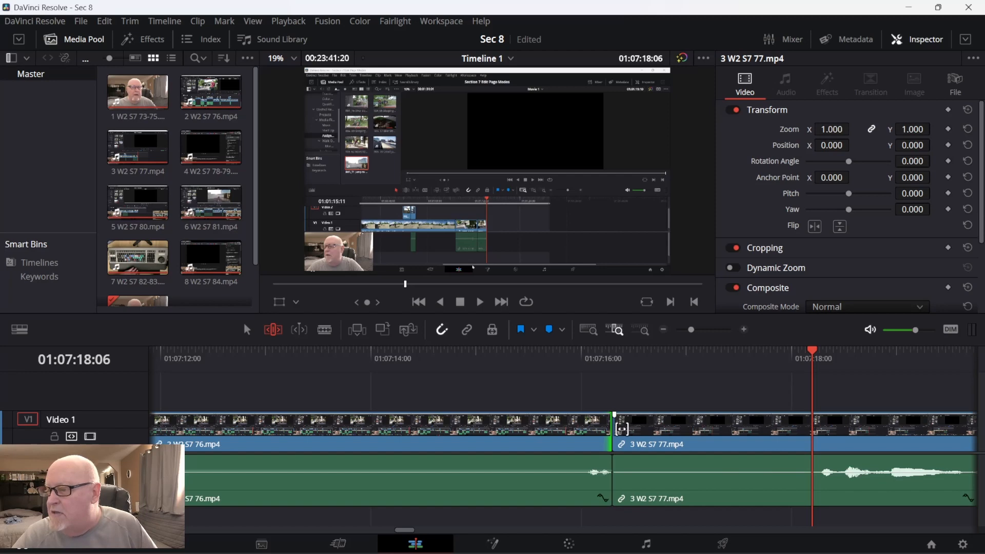
left_click_drag(618, 428, 808, 439)
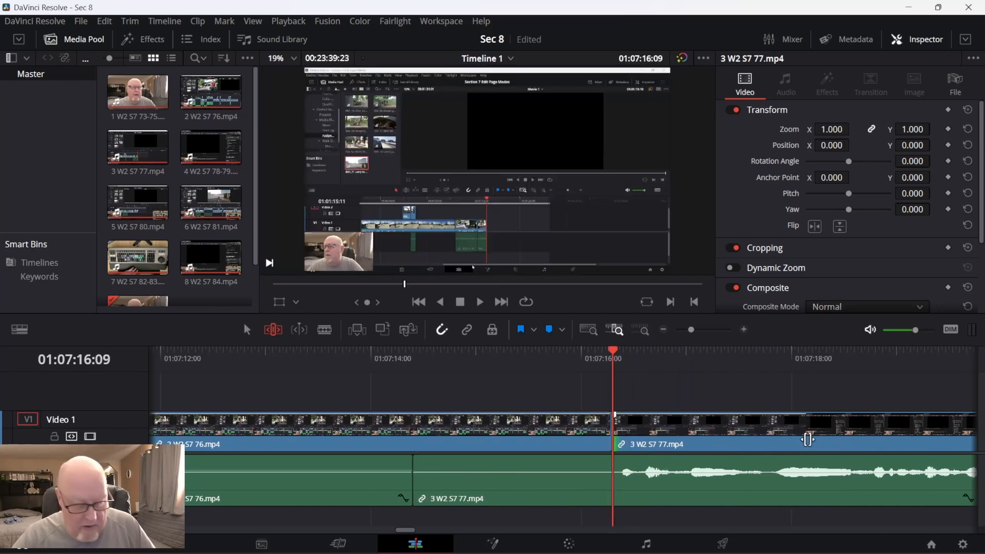
key("ctrl+z")
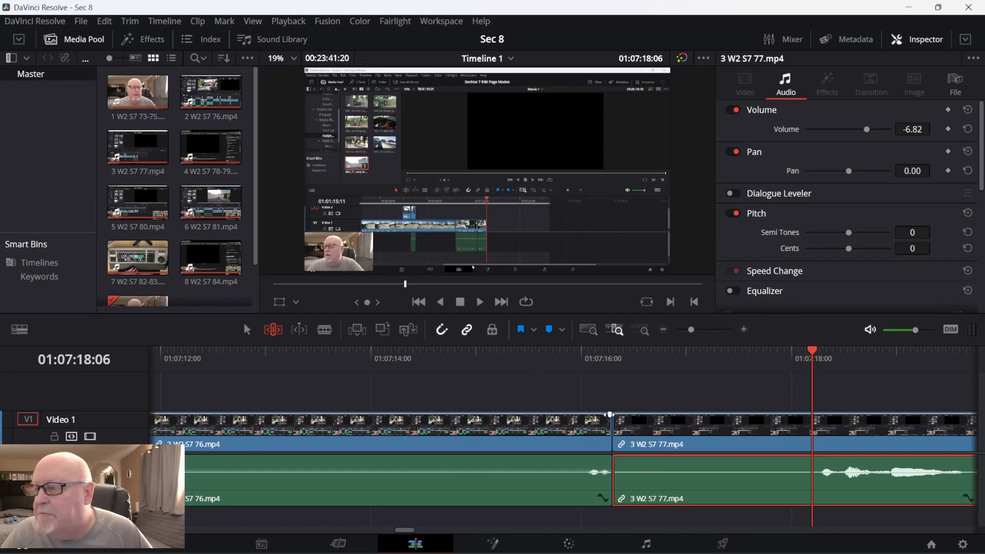
Ripple-trim the start of the third clip's linked video and audio up to the playhead, and play across the cut.
left_click(624, 440)
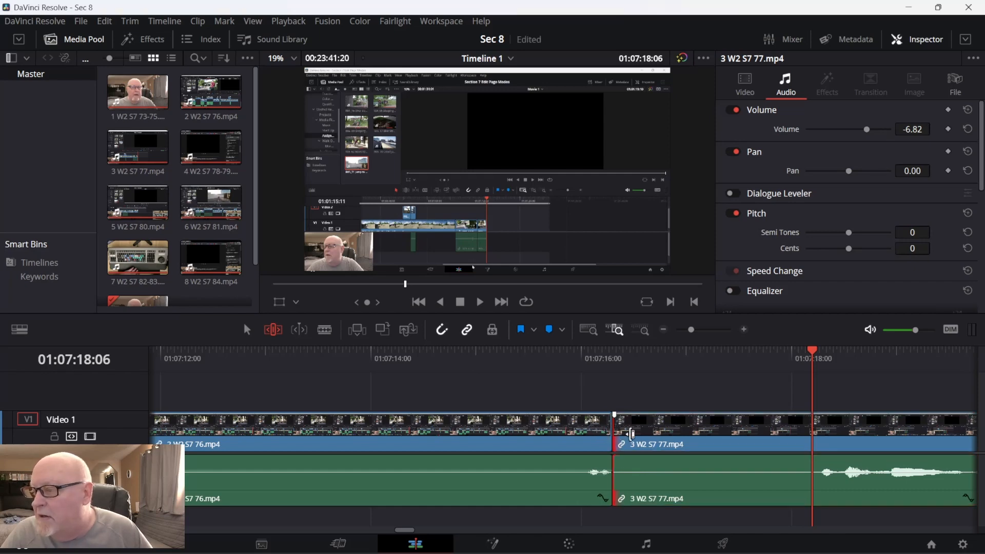
left_click_drag(618, 434, 810, 443)
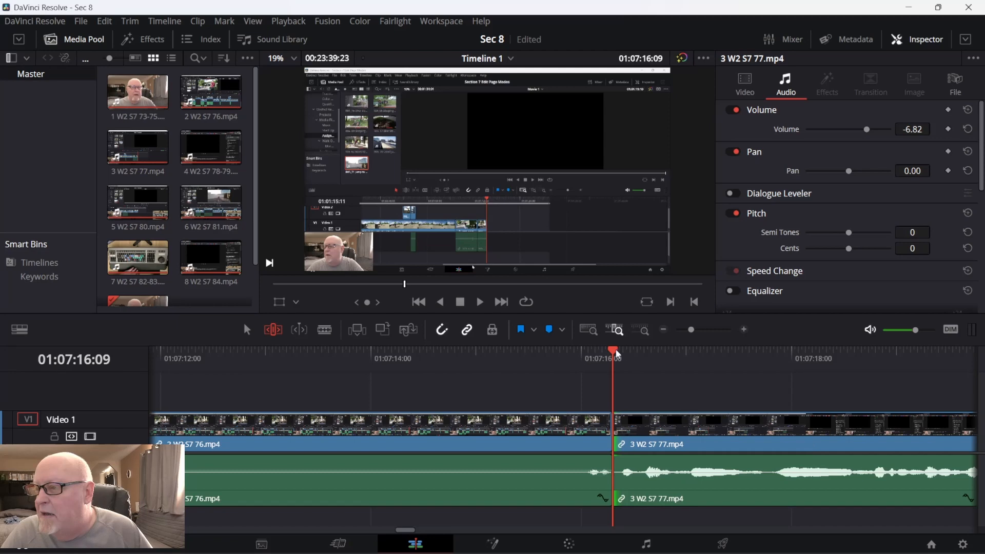
left_click_drag(616, 348, 565, 352)
key("space")
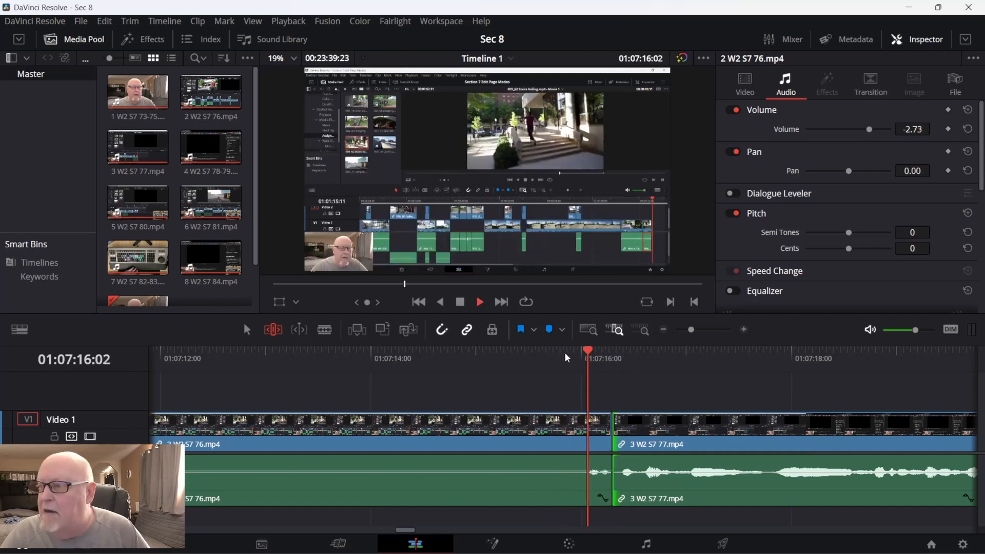
key("space")
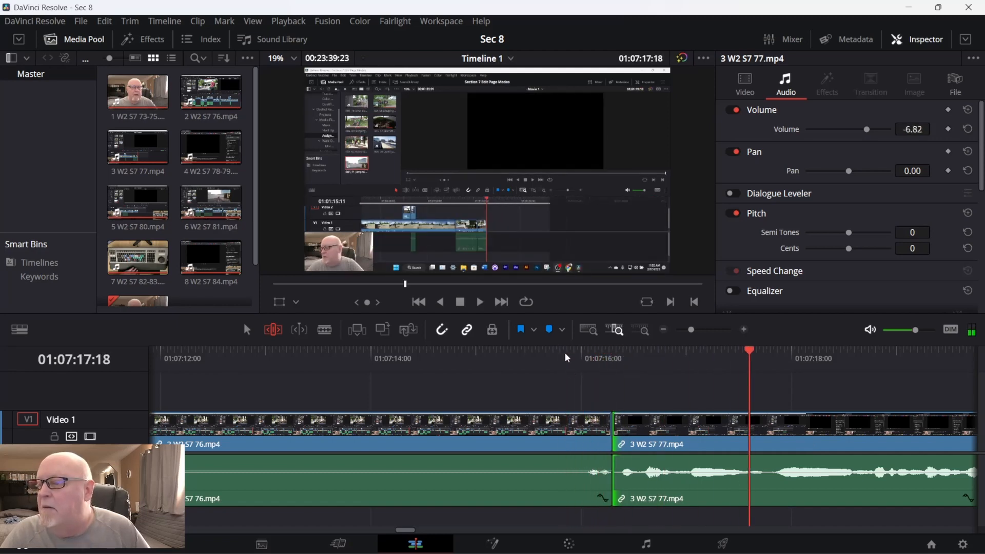
Extend the second clip's end and the third clip's start by a few frames each, and replay the cut from 01:07:15:26.
mouse_move(617, 426)
left_mouse_down()
mouse_move(638, 431)
mouse_move(590, 434)
mouse_move(630, 437)
left_mouse_up()
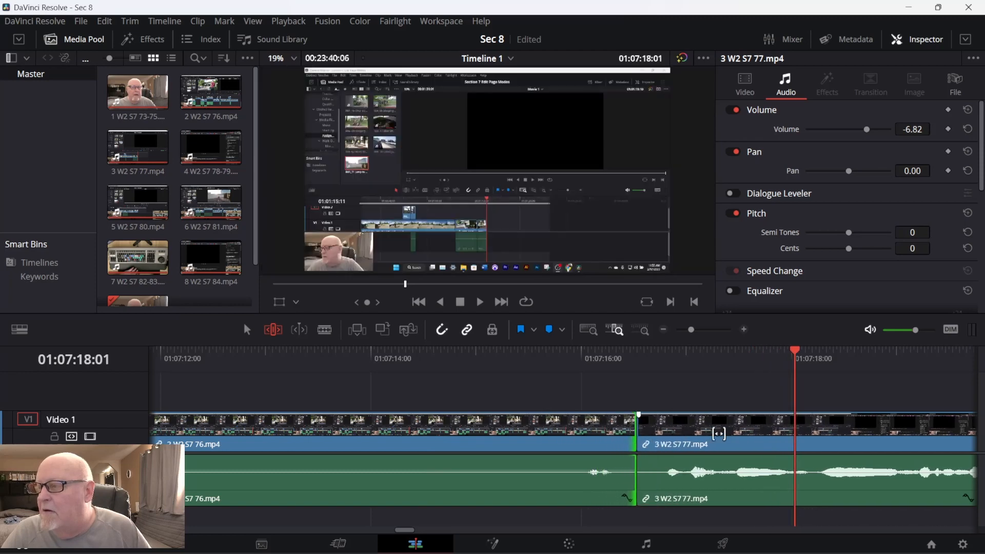
left_click_drag(793, 351, 566, 368)
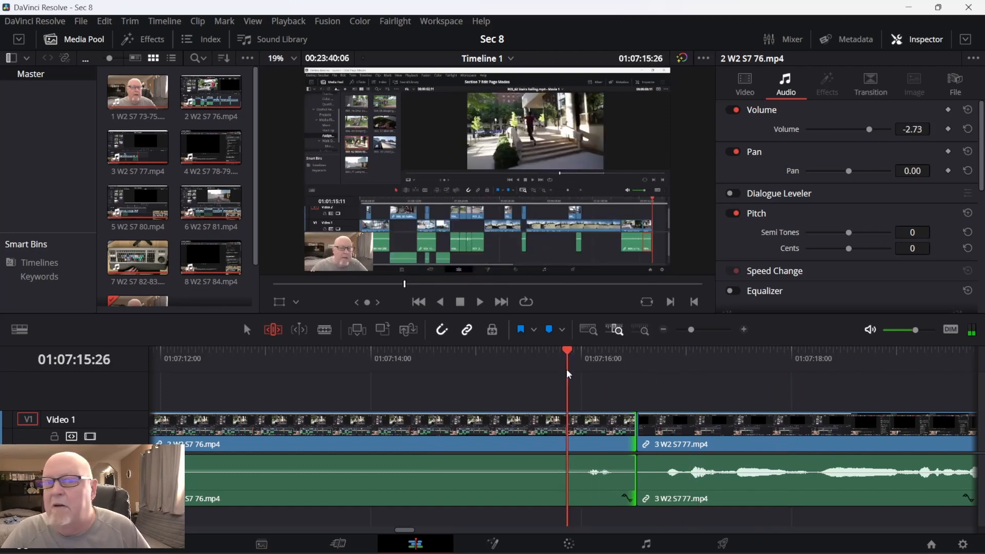
key("space")
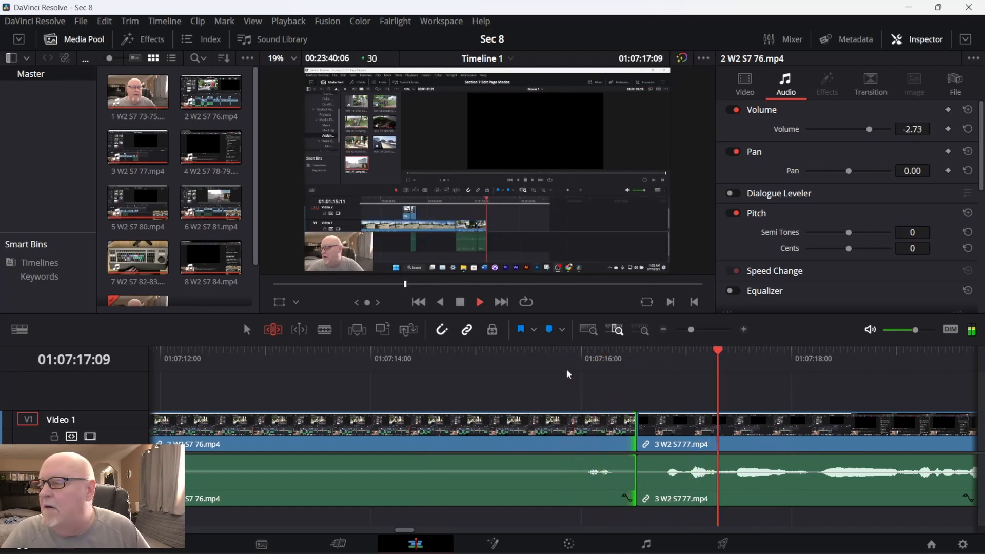
key("space")
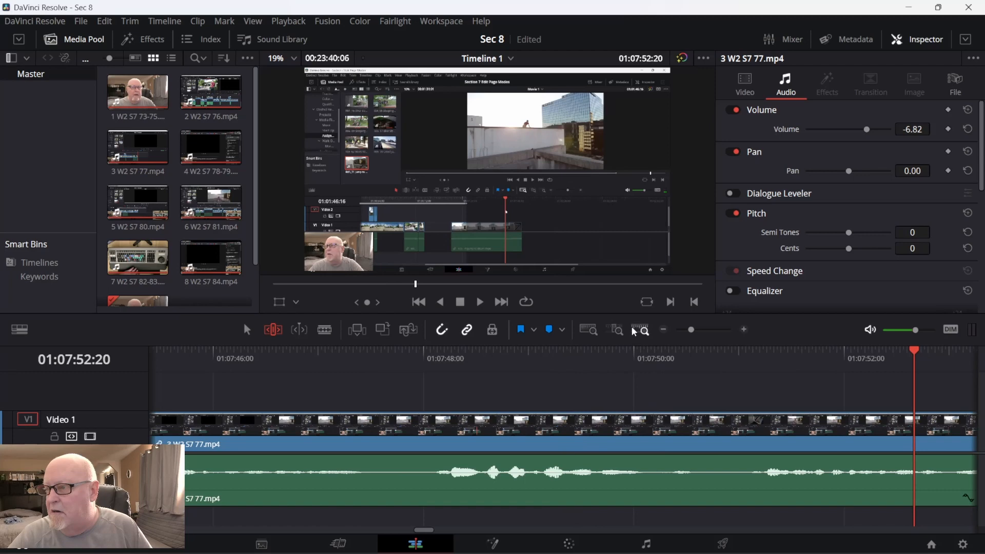
Shuttle across the full timeline through the third clip to just past its cut with the fourth clip, at 01:08:53:14.
left_click(632, 330)
key("l")
key("l")
key("l")
key("l")
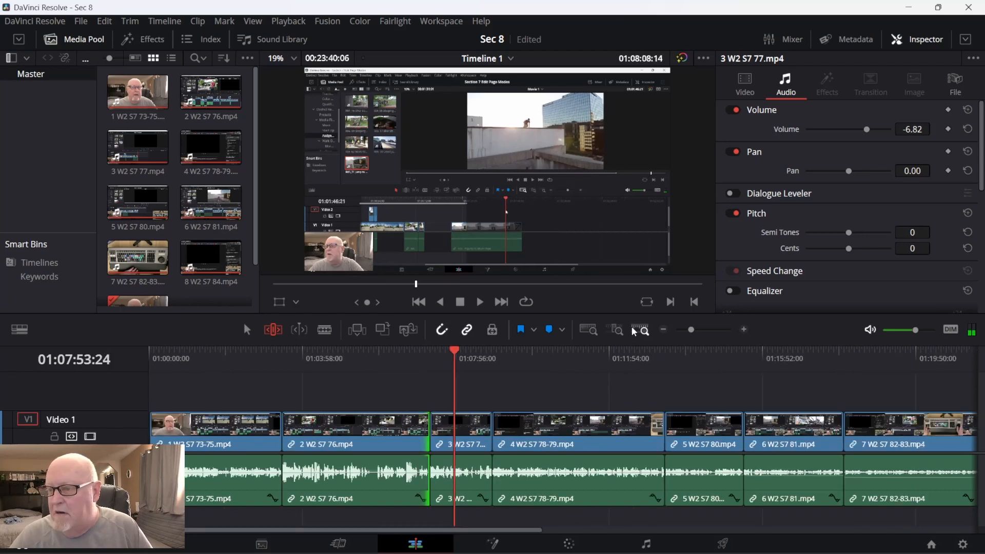
key("j")
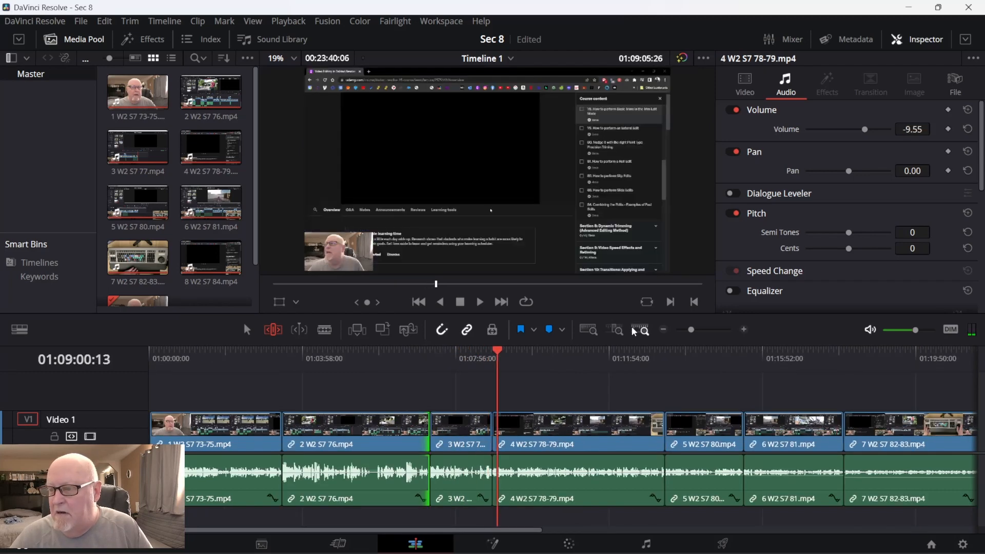
key("j")
key("j")
key("j")
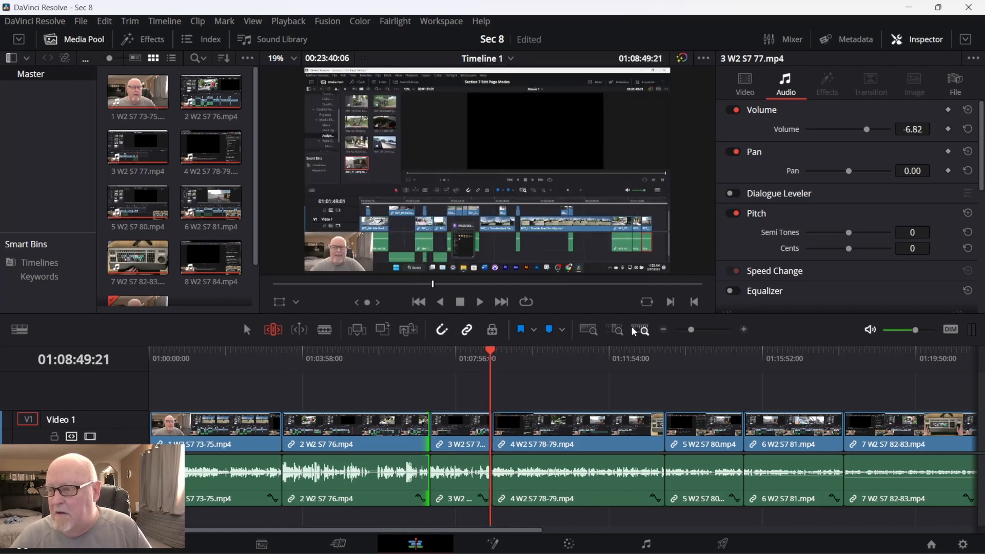
key("l")
key("l")
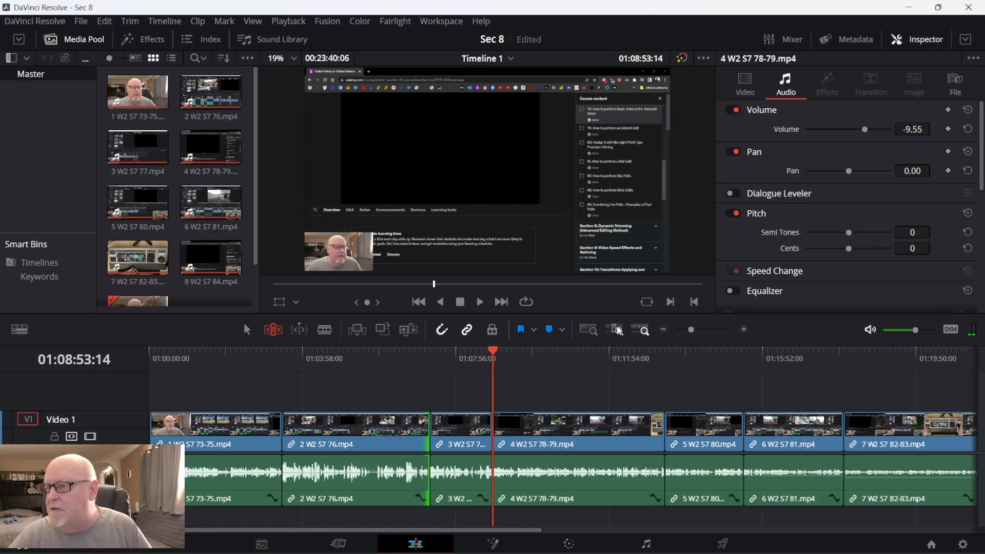
Check the cut between the third and fourth clips up close by shuttling backward into the third clip and forward past the fourth clip's start.
left_click(615, 329)
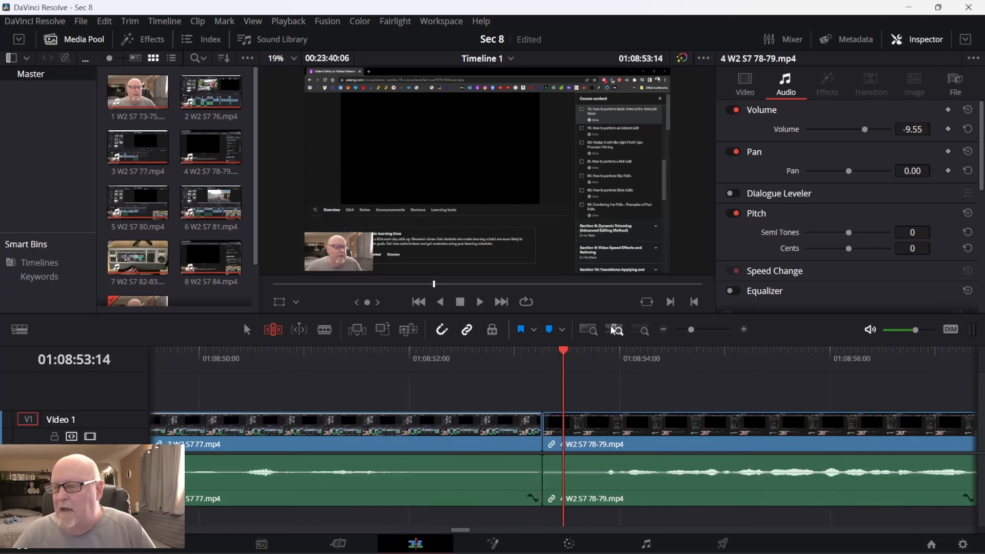
key("j")
key("j")
key("j")
key("j")
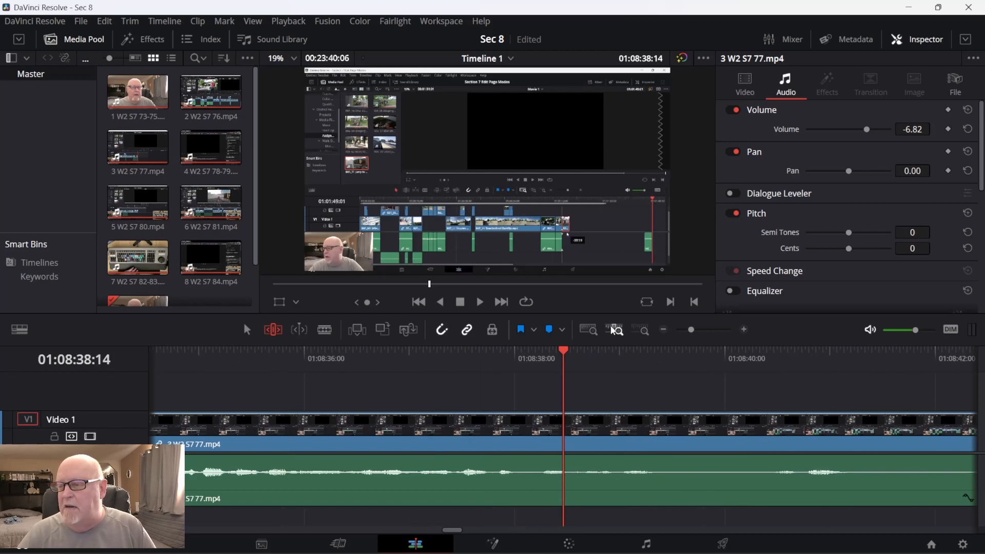
key("l")
key("l")
key("l")
key("l")
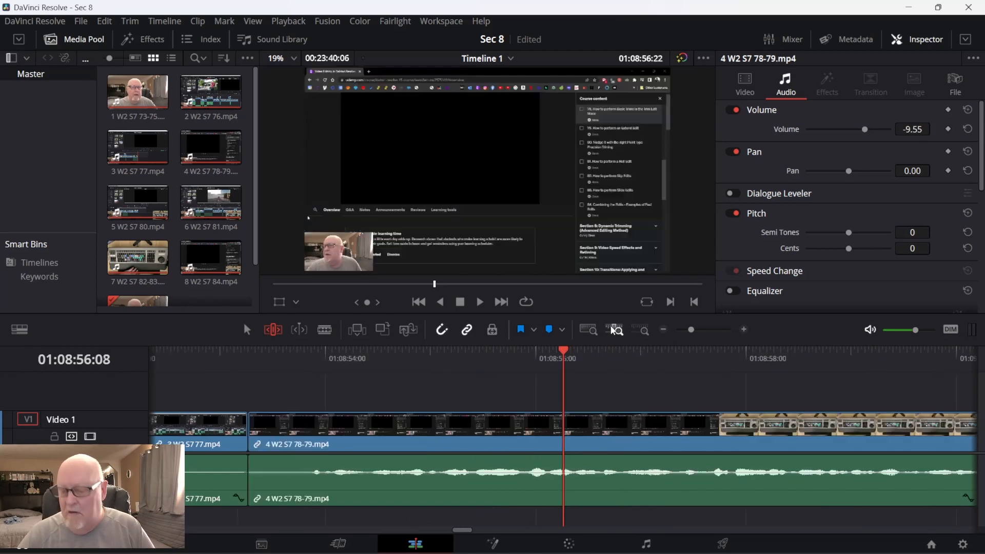
Shuttle back from the fourth clip into the third clip's last seconds, and review its ending up to 01:08:52:14.
key("k")
key("l")
key("j")
key("j")
key("j")
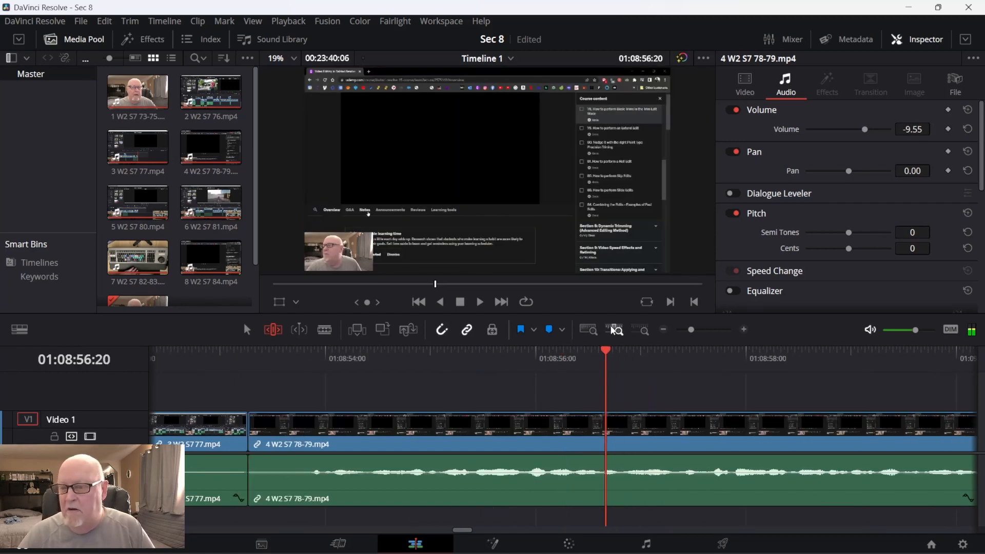
key("k")
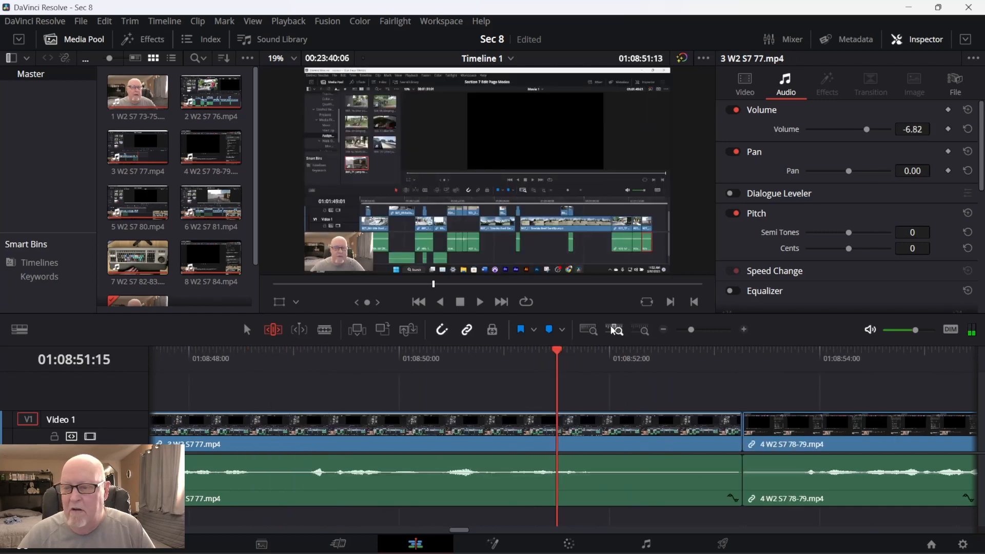
key("k")
key("l")
key("j")
key("l")
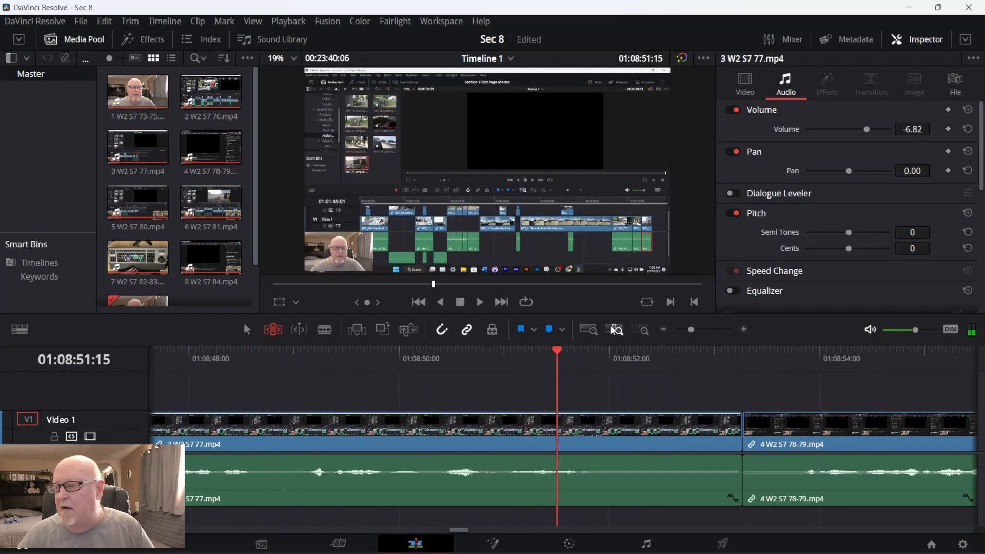
key("j")
key("l")
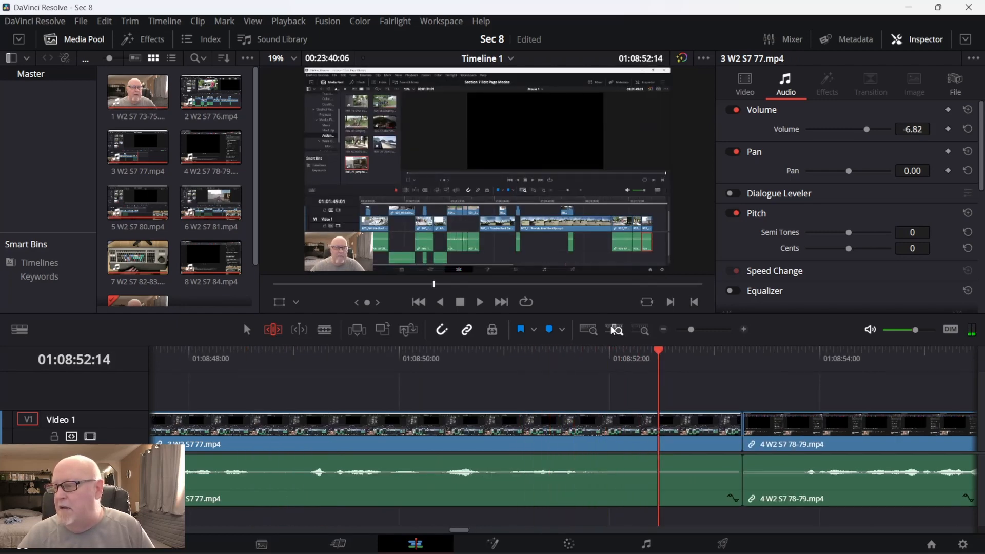
Jog forward from the end of the third clip across the cut to just before the fourth clip's first speech, at 01:08:53:23.
key("Right")
key("Right")
key("Right")
key("Right")
key("Right")
key("Right")
key("Right")
key("Right")
key("Right")
key("Right")
key("Right")
key("Right")
key("Right")
key("Right")
key("Right")
key("Right")
key("Right")
key("Right")
key("Right")
key("Right")
key("Left")
key("Left")
key("Right")
key("Right")
key("Right")
key("Right")
key("Right")
key("Right")
key("Right")
key("Right")
key("Right")
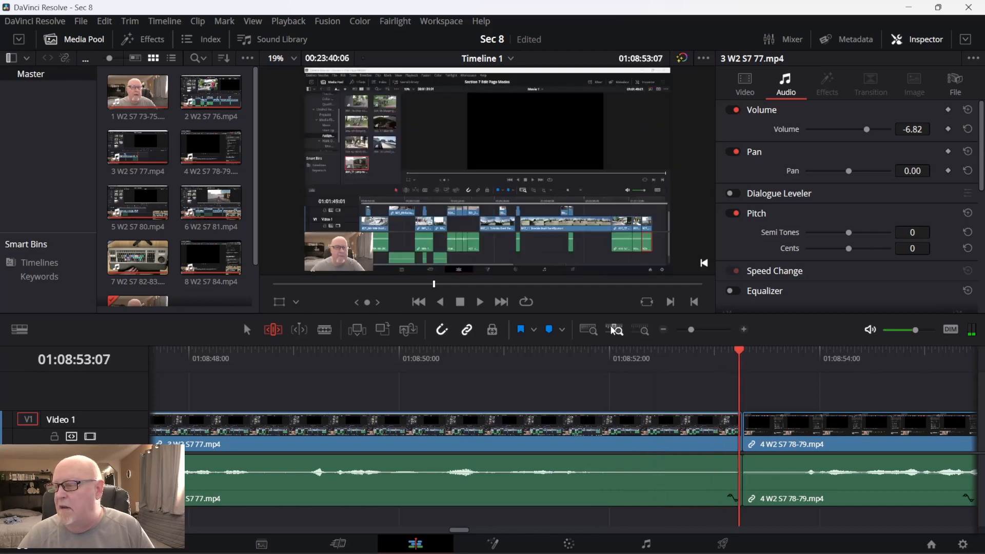
key("Right")
key("Right")
key("Right")
key("Right")
key("Right")
key("Right")
key("Right")
key("Right")
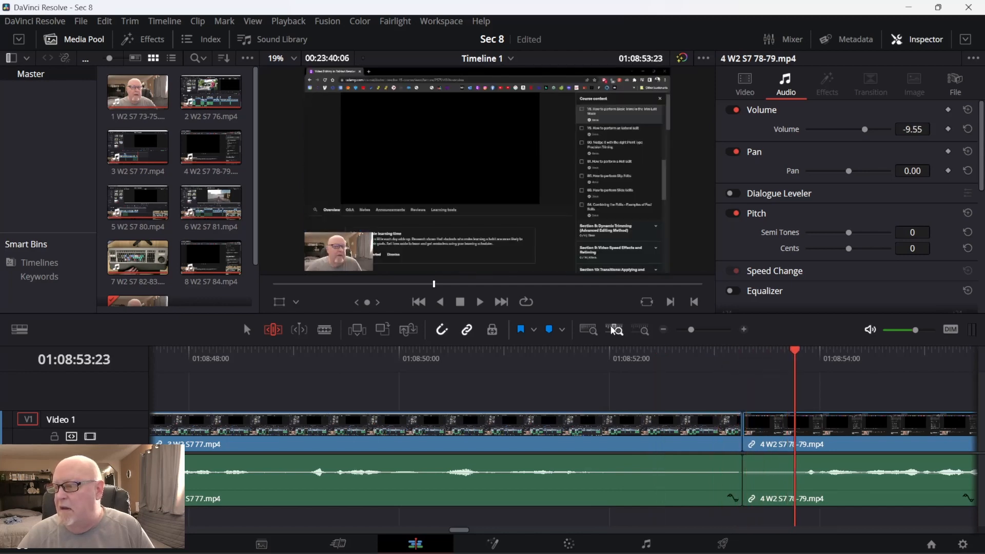
Jog back to the fourth clip's first frame at 01:08:53:08, and continue back into the third clip to 01:08:51:24.
key("Left")
key("Left")
key("Left")
key("Left")
key("Left")
key("Left")
key("Left")
key("Left")
key("Left")
key("Left")
key("Left")
key("Left")
key("Left")
key("Left")
key("Left")
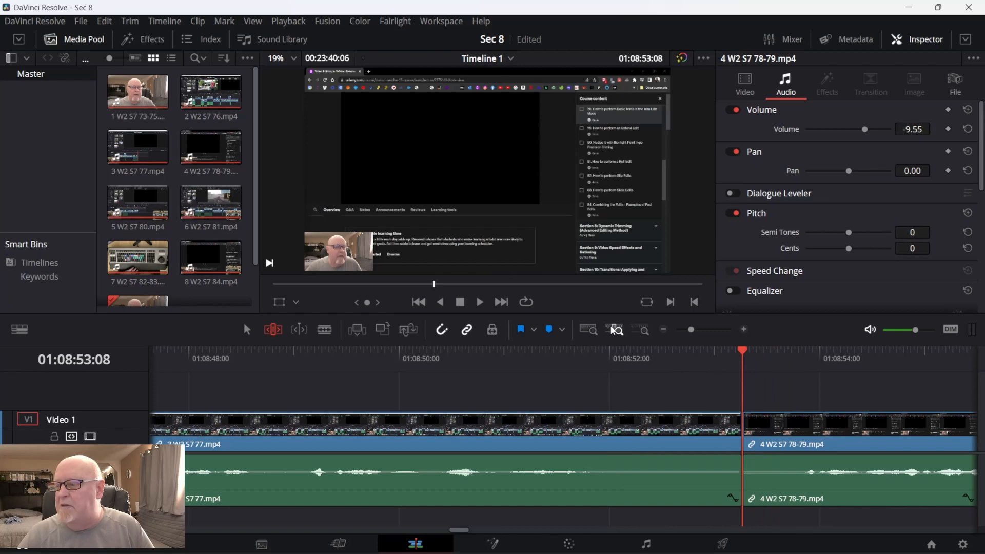
key("shift+Left")
key("Left")
key("Left")
key("Left")
key("Left")
key("Left")
key("Left")
key("Left")
key("Left")
key("Left")
key("Left")
key("Left")
key("Left")
key("Left")
key("Left")
key("Left")
key("Left")
key("Left")
key("Left")
key("Left")
key("Left")
key("space")
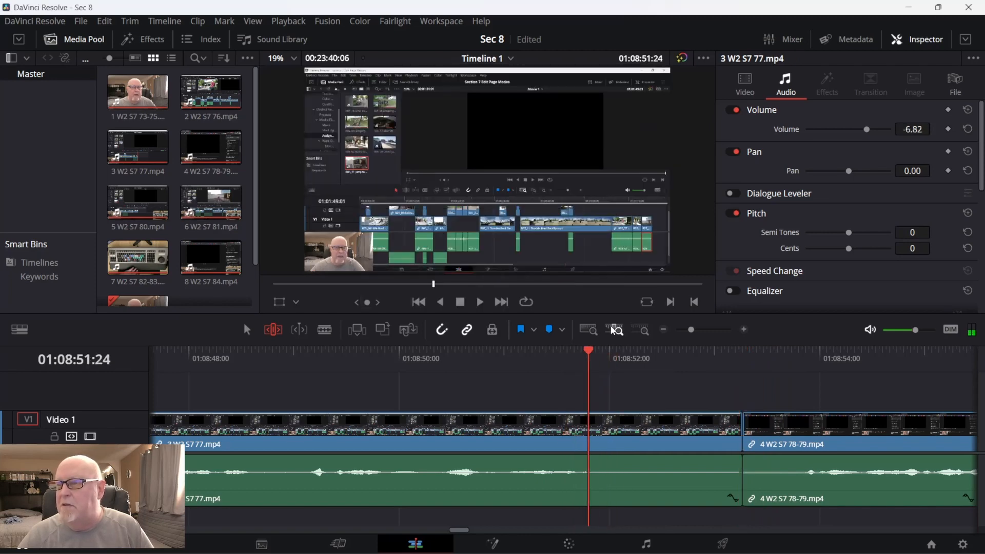
Jog back and forth over the third clip's silent ending, and park the playhead shortly before the cut, at 01:08:52:29.
key("Right")
key("Right")
key("Right")
key("Right")
key("Right")
key("Right")
key("Right")
key("Right")
key("Right")
key("Right")
key("Right")
key("Right")
key("Right")
key("Right")
key("Right")
key("Right")
key("Right")
key("Right")
key("Left")
key("Left")
key("Left")
key("Left")
key("Left")
key("Left")
key("Left")
key("Left")
key("Left")
key("Left")
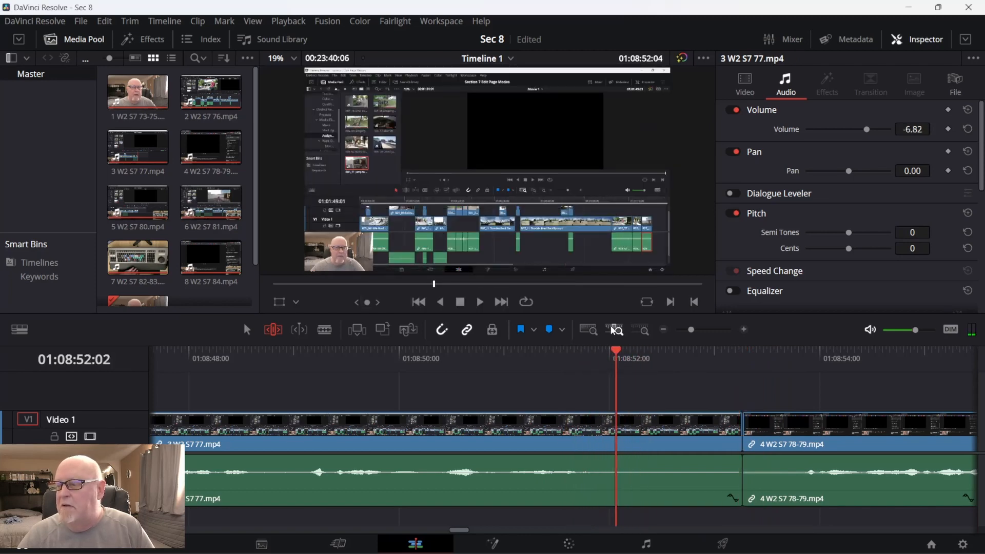
key("Right")
key("Right")
key("Right")
key("Right")
key("Right")
key("Right")
key("Right")
key("Right")
key("Right")
key("Right")
key("Right")
key("Right")
key("Right")
key("Right")
key("Right")
key("Right")
key("Right")
key("Right")
key("Right")
key("Right")
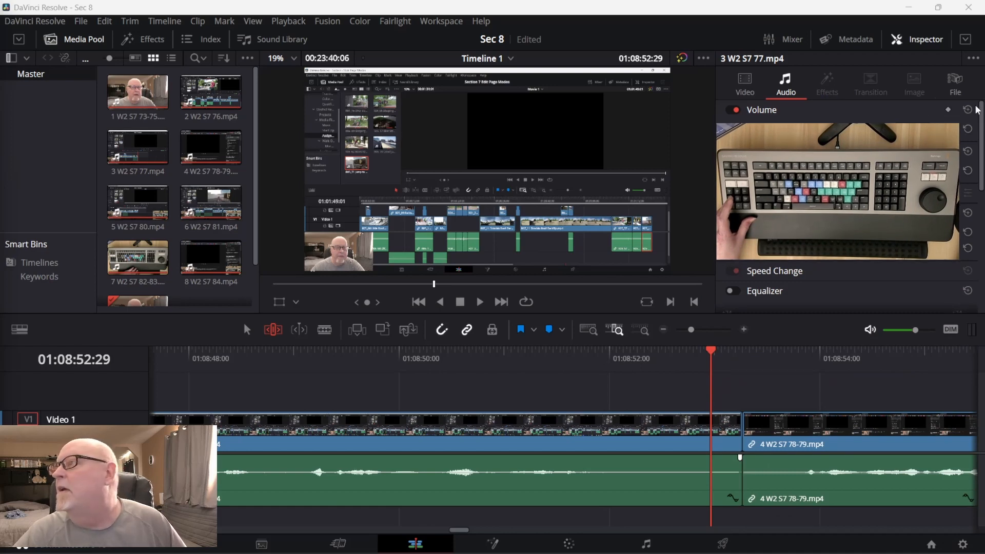
Hide the Inspector and jog the playhead forward past the cut into the fourth clip, to 01:08:53:15.
left_click(927, 46)
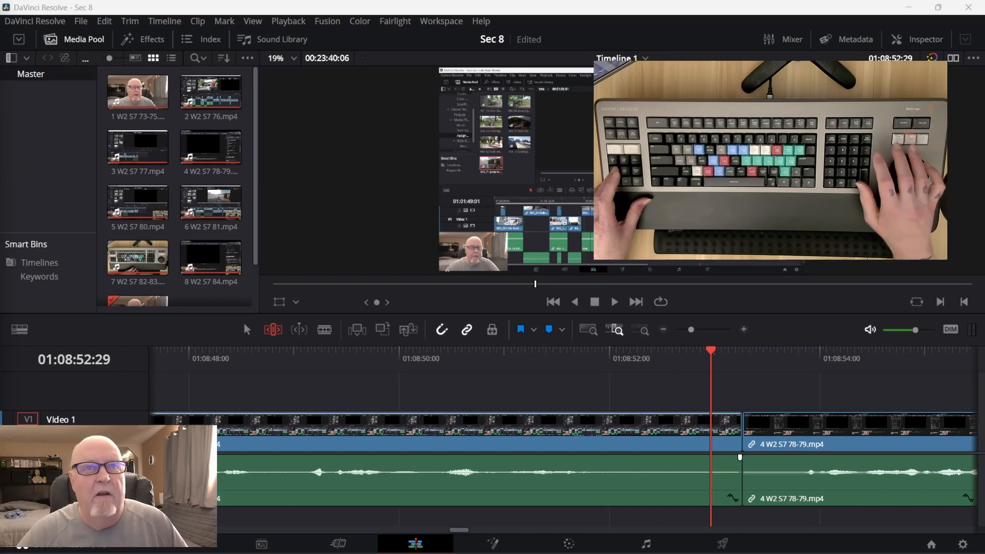
key("Right")
key("Right")
key("Right")
key("Right")
key("Right")
key("Right")
key("Right")
key("Right")
key("Right")
key("Right")
key("Right")
key("Right")
key("Right")
key("Right")
key("Right")
key("Right")
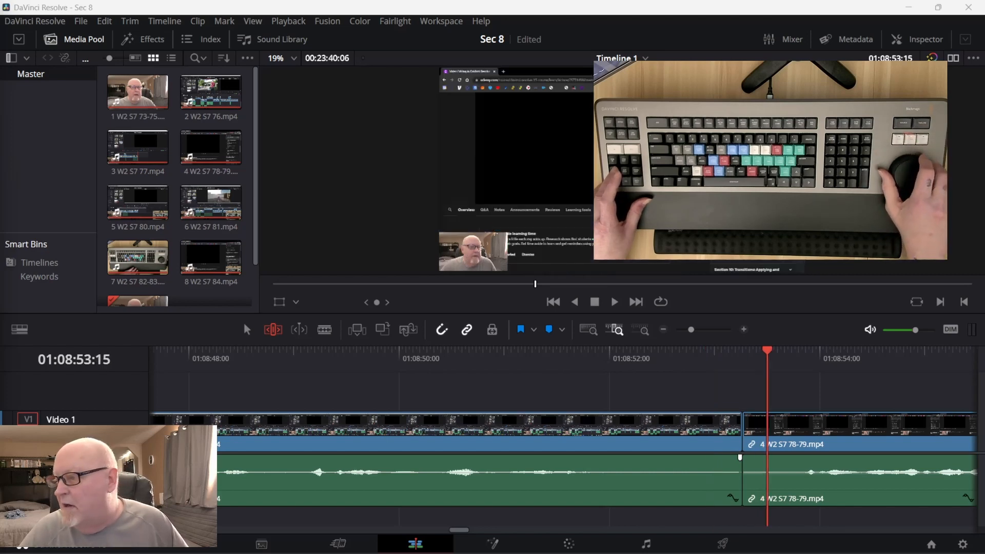
Select the third clip near the cut and slip its content later by more than 25 frames, shortening the silence at its end.
key("Left")
key("Left")
key("Left")
key("Left")
key("Left")
key("Left")
key("Left")
key("Left")
key("Left")
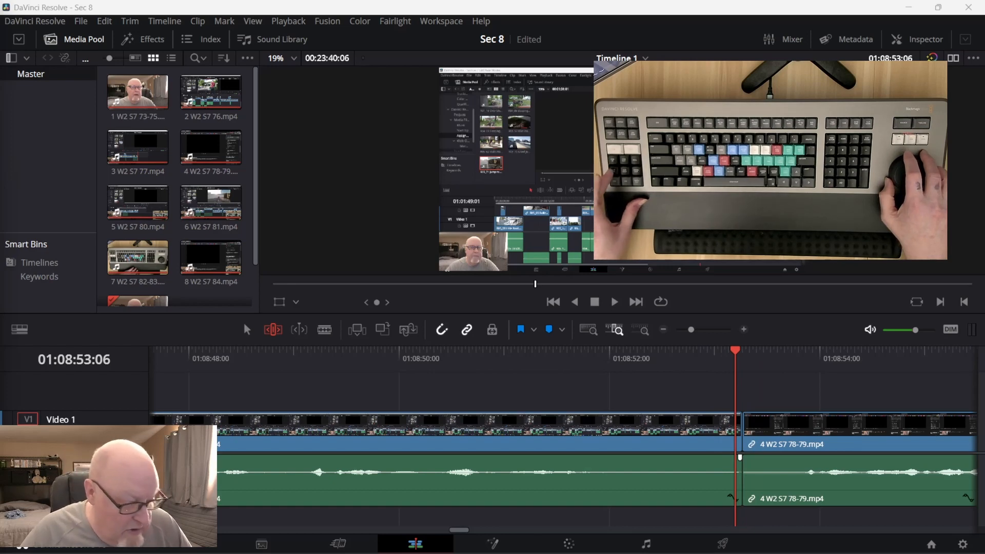
key("v")
key("period")
key("period")
key("period")
key("period")
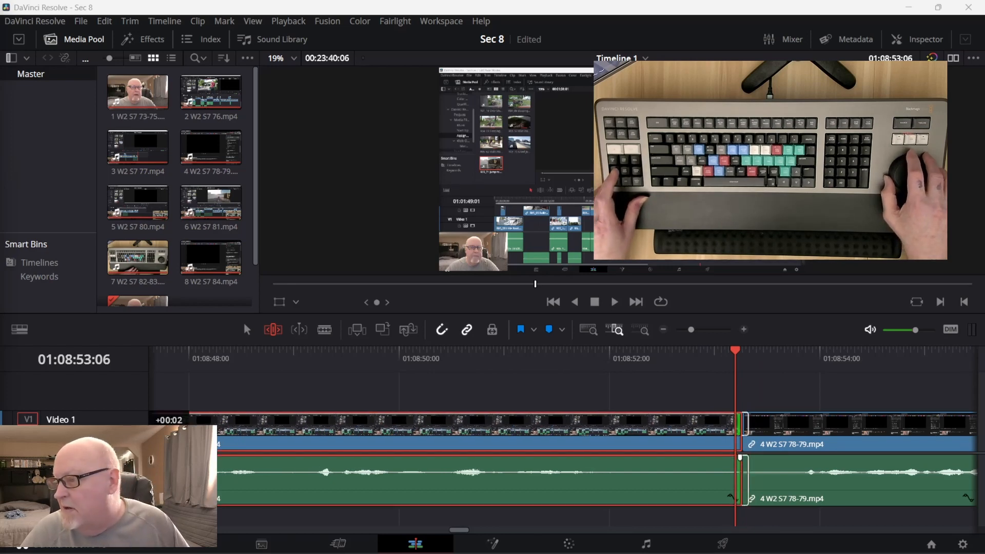
key("period")
key("period")
key("period")
key("period")
key("period")
key("period")
key("period")
key("period")
key("period")
key("period")
key("period")
key("period")
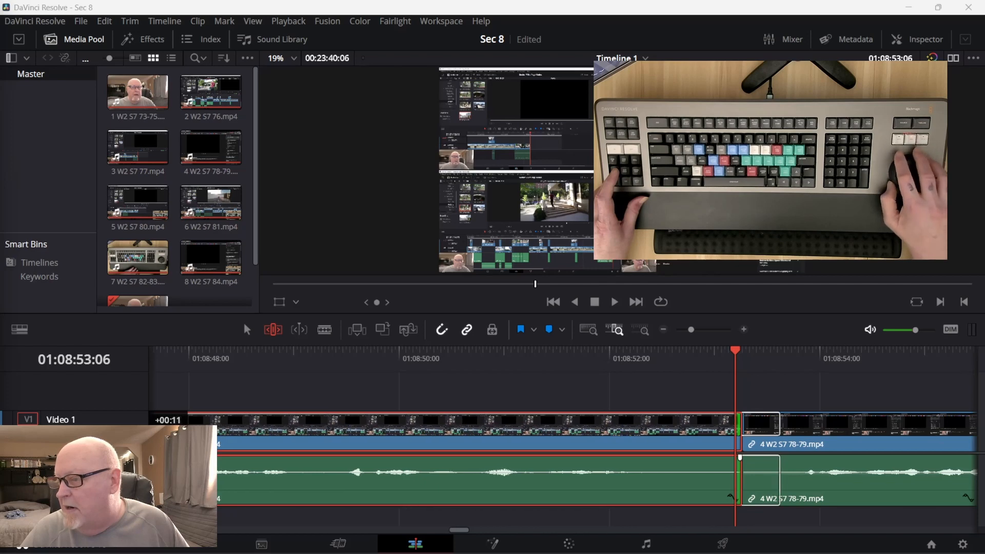
key("period")
key("period")
key("period")
key("period")
key("period")
key("period")
key("period")
key("period")
key("period")
key("period")
key("period")
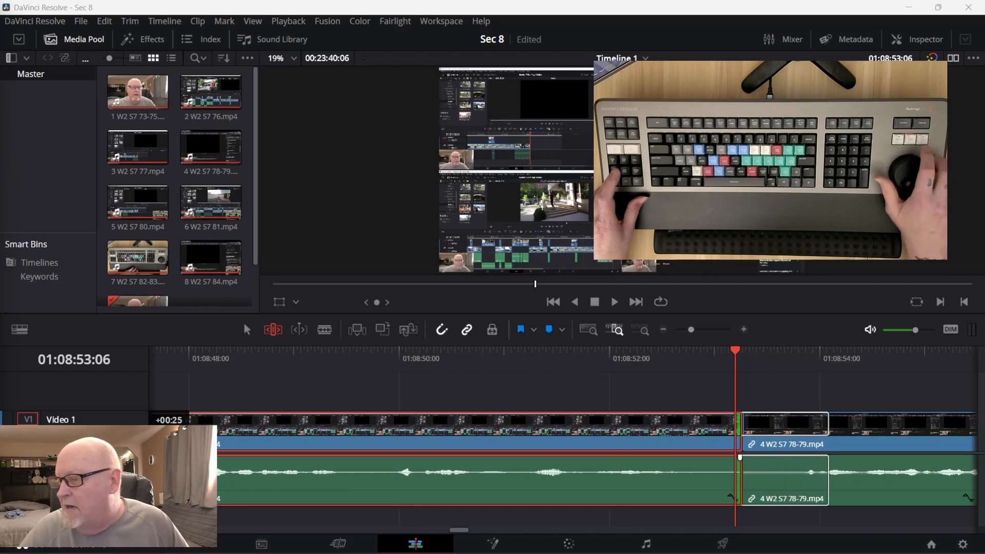
key("period")
key("period")
key("period")
key("period")
key("period")
key("period")
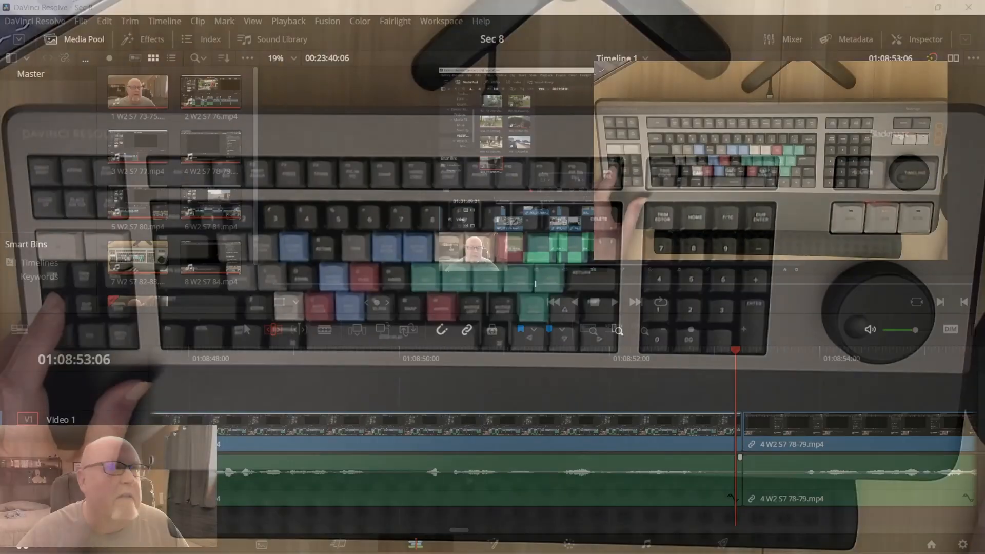
Jog back and forth across the cut to 01:08:53:05 and try to slip the fourth clip's content later.
key("Right")
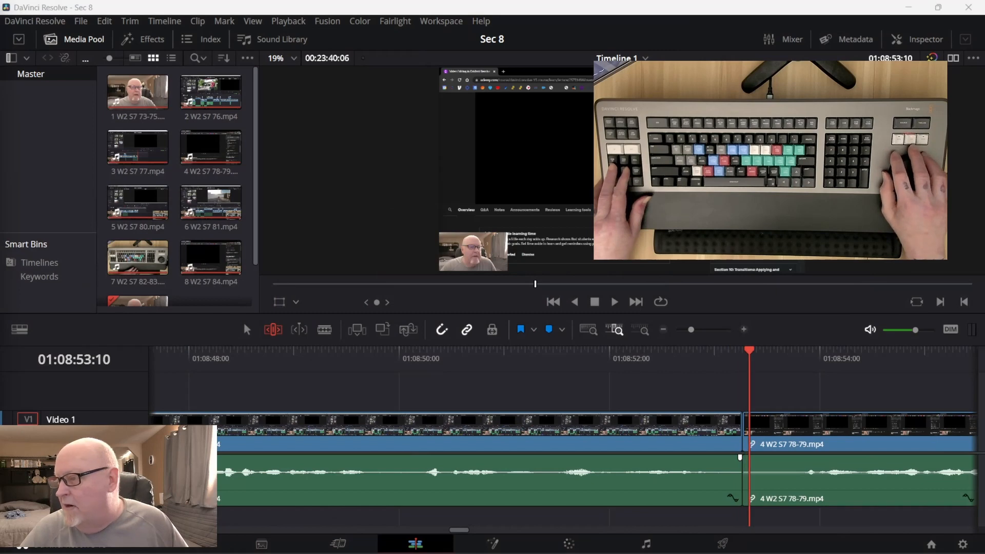
key("Left")
key("Left")
key("Left")
key("Left")
key("Left")
key("Left")
key("Left")
key("Right")
key("Right")
key("Right")
key("Left")
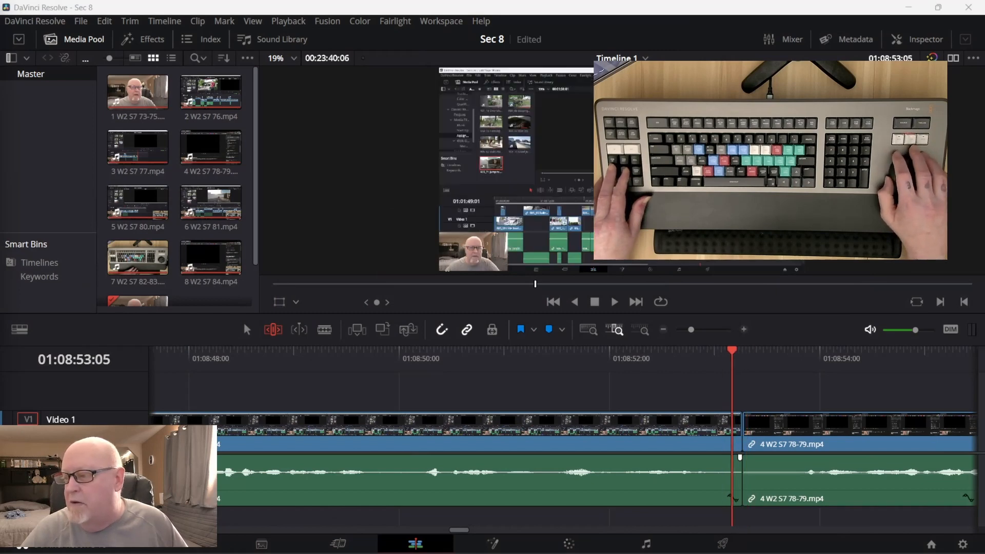
key("shift+v")
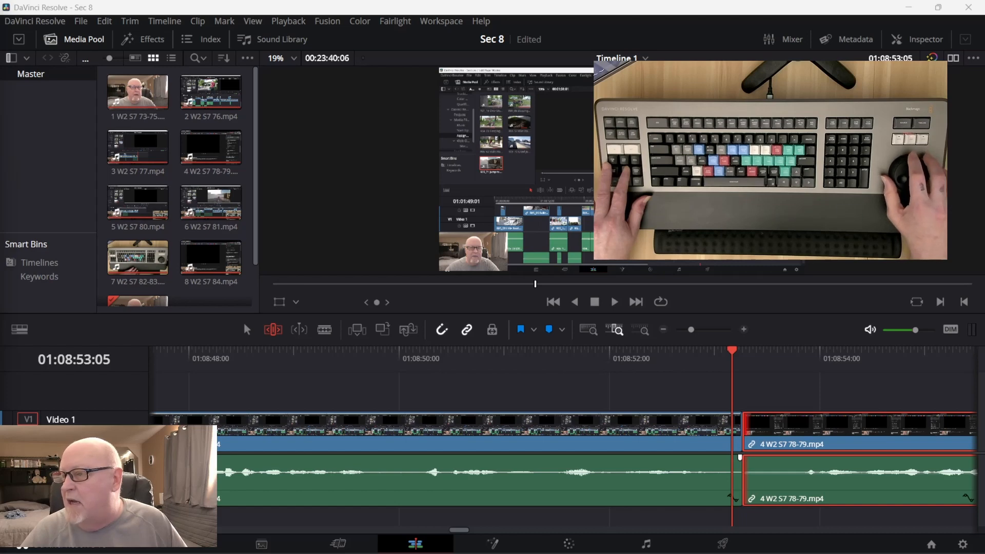
key("period")
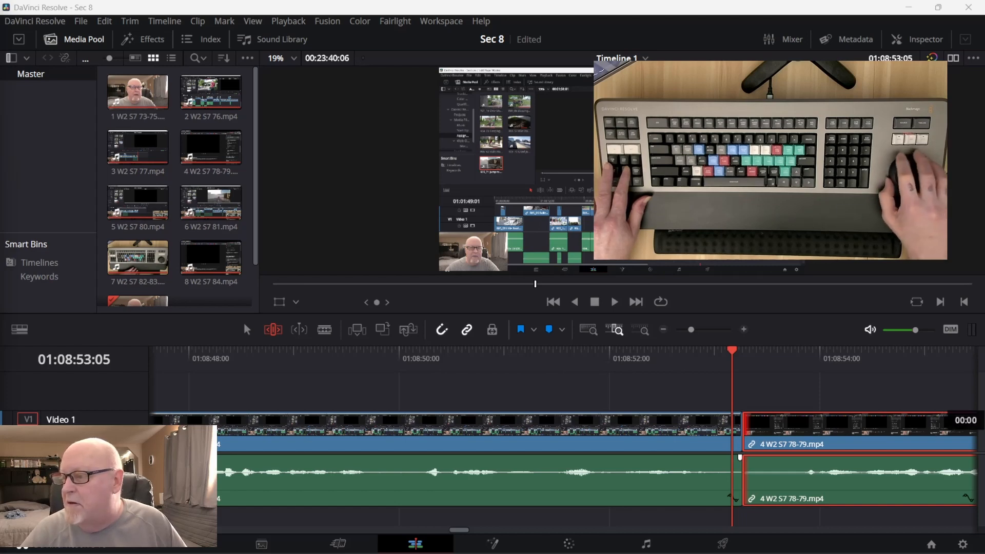
Jog back and forth around the cut and park the playhead on the fourth clip's first frame, at 01:08:53:08.
key("Right")
key("Right")
key("Right")
key("Right")
key("Left")
key("Right")
key("shift+v")
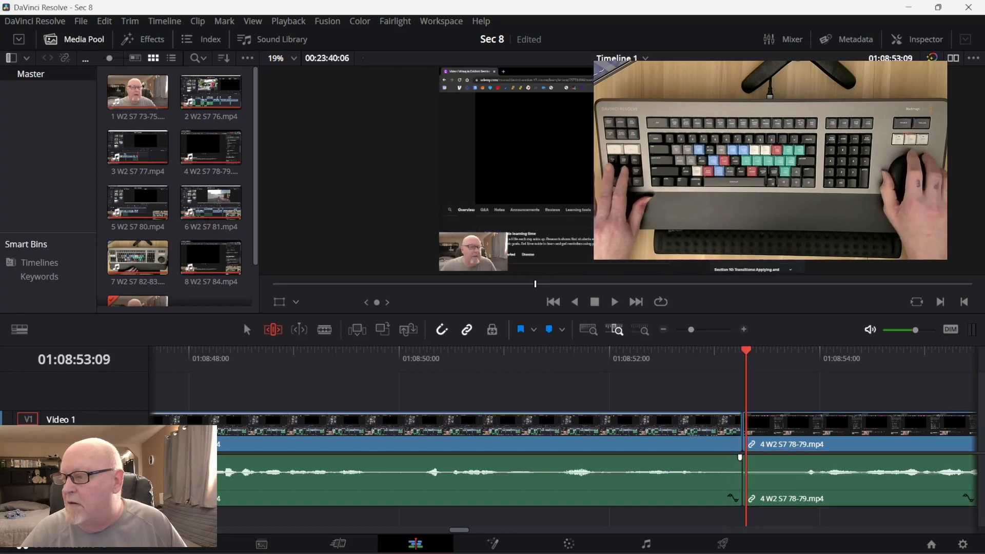
key("Right")
key("Left")
key("Left")
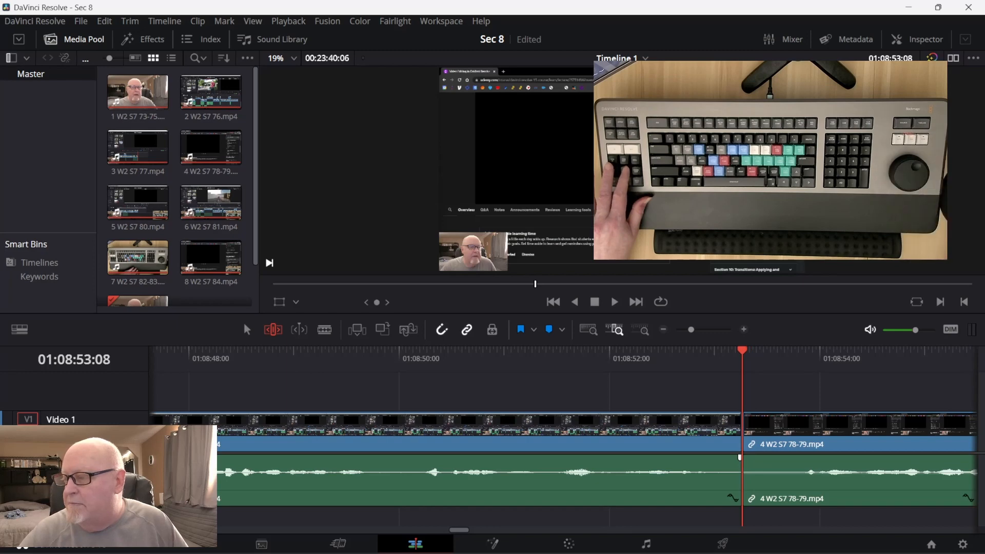
Jog into the fourth clip to 01:08:53:21 and try again to slip that clip's content.
key("Right")
key("Right")
key("Right")
key("Right")
key("Right")
key("Right")
key("Right")
key("Right")
key("Right")
key("Right")
key("Right")
key("Right")
key("Right")
key("shift+v")
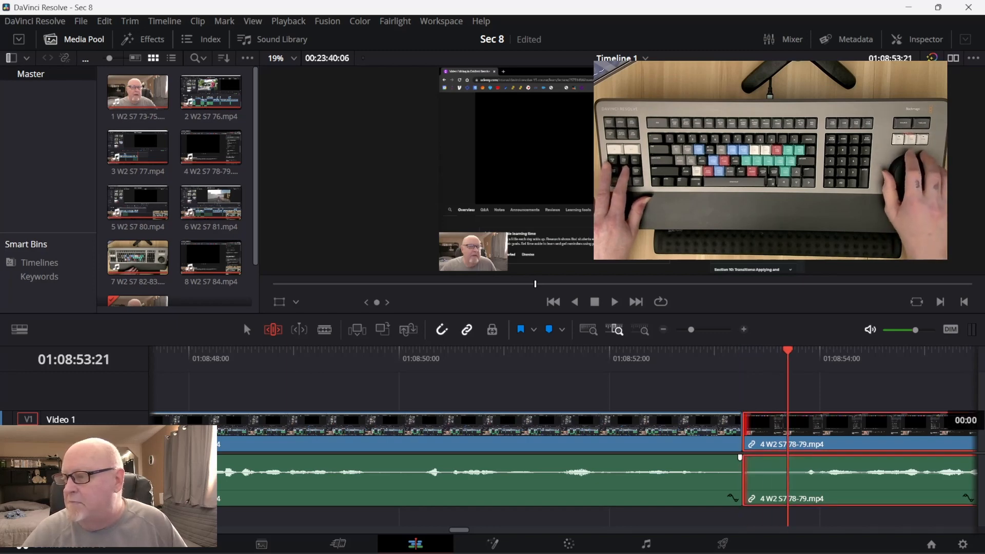
Reselect the third clip and fine-tune its slip, nudging the content earlier and then about two frames later overall.
key("Left")
key("v")
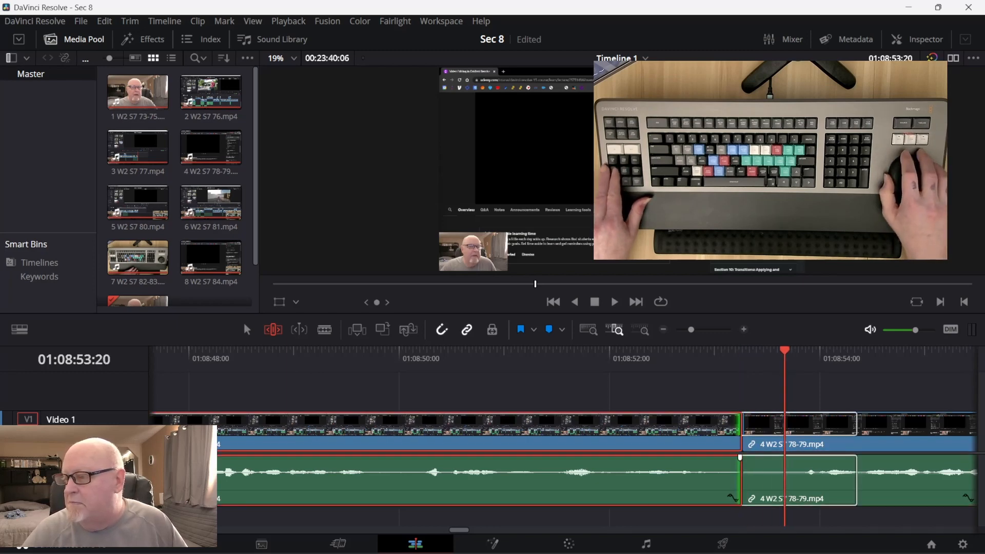
key("comma")
key("comma")
key("comma")
key("period")
key("period")
key("period")
key("period")
key("period")
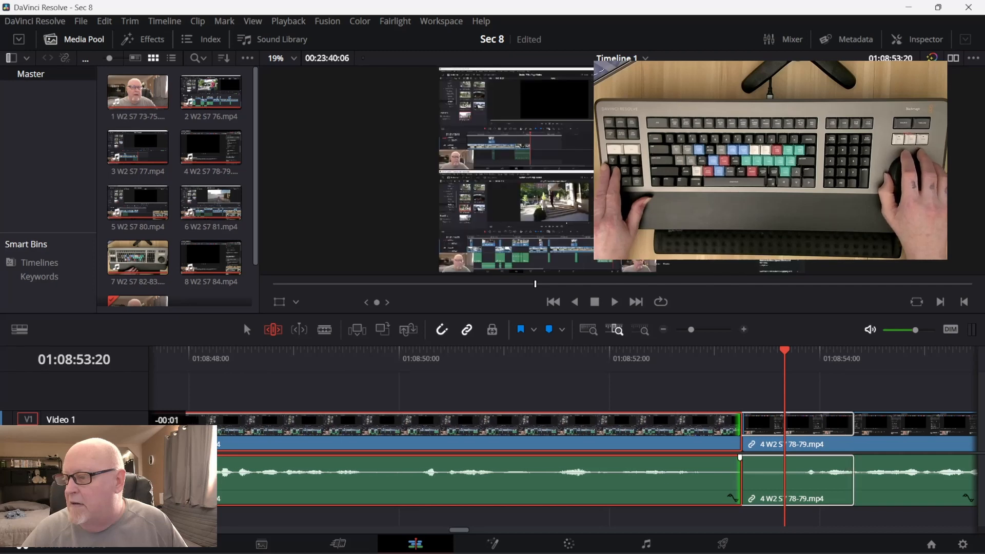
Clear the clip selection and ripple-trim about 11 frames off the fourth clip's start.
key("Left")
key("shift+v")
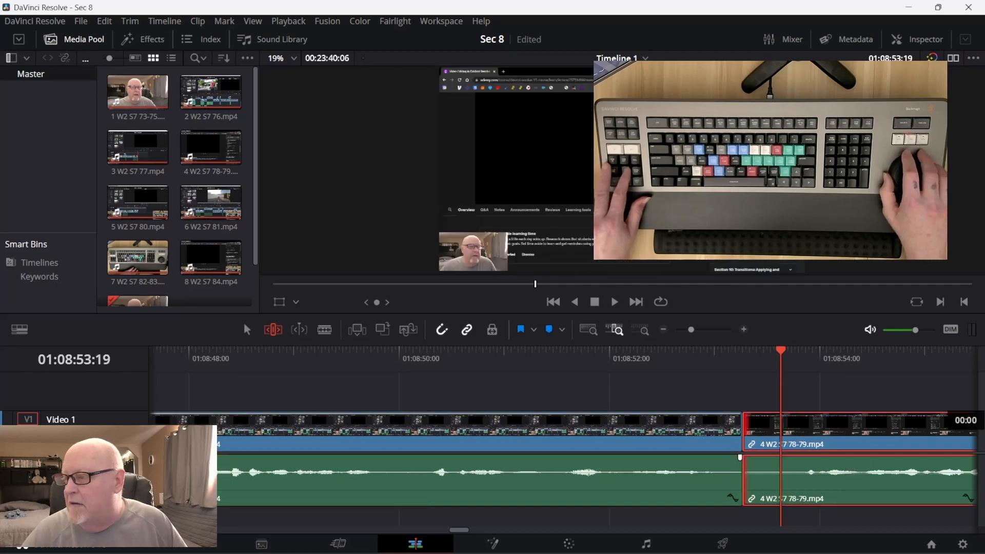
key("ctrl+shift+a")
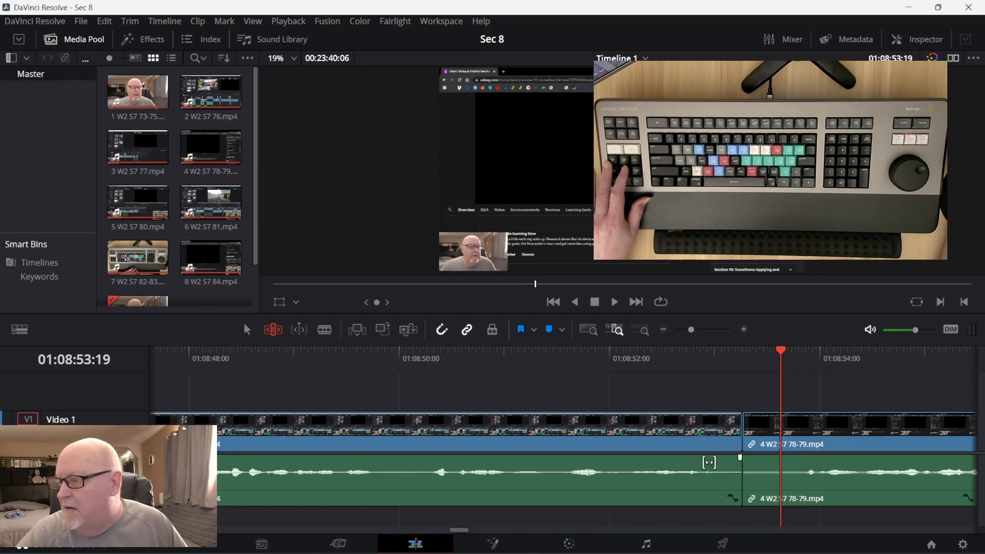
left_click_drag(749, 442, 782, 442)
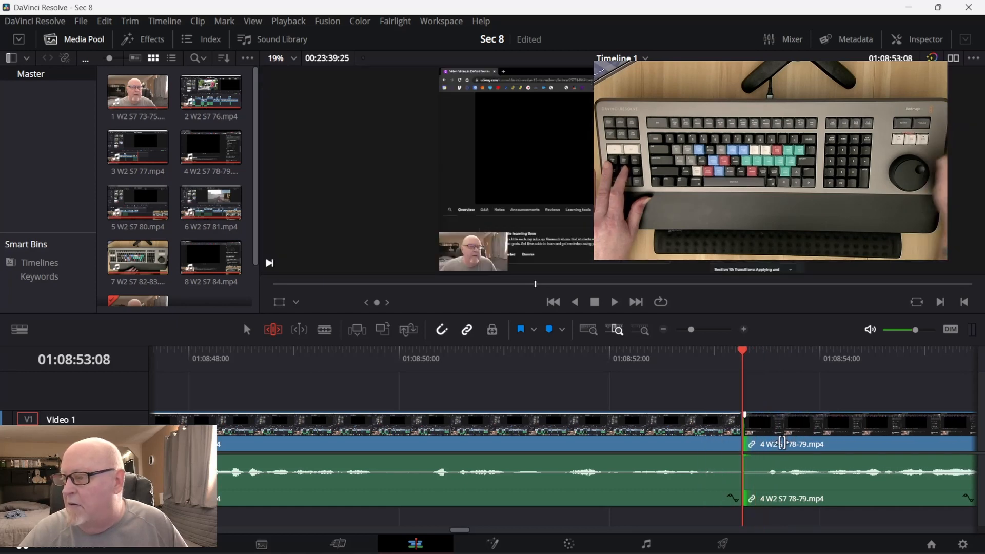
Jog around the trimmed cut, back up to 01:08:52:22, and play across it into the fourth clip.
key("space")
key("Left")
key("Left")
key("Left")
key("Left")
key("Left")
key("Left")
key("Left")
key("Left")
key("Left")
key("Left")
key("Left")
key("Left")
key("Left")
key("Left")
key("Left")
key("Left")
key("Left")
key("Left")
key("Left")
key("Left")
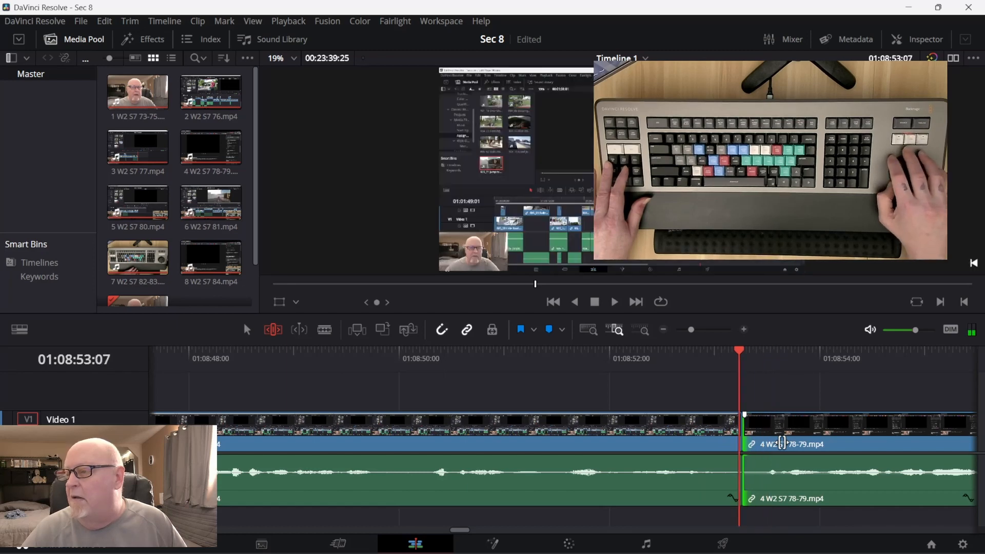
key("Right")
key("Right")
key("Right")
key("Right")
key("Right")
key("Right")
key("Right")
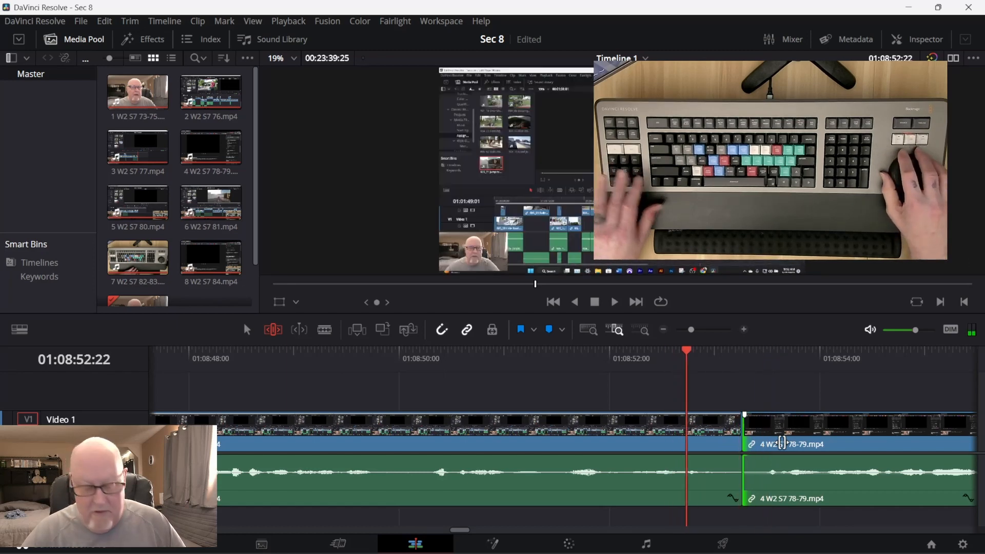
key("space")
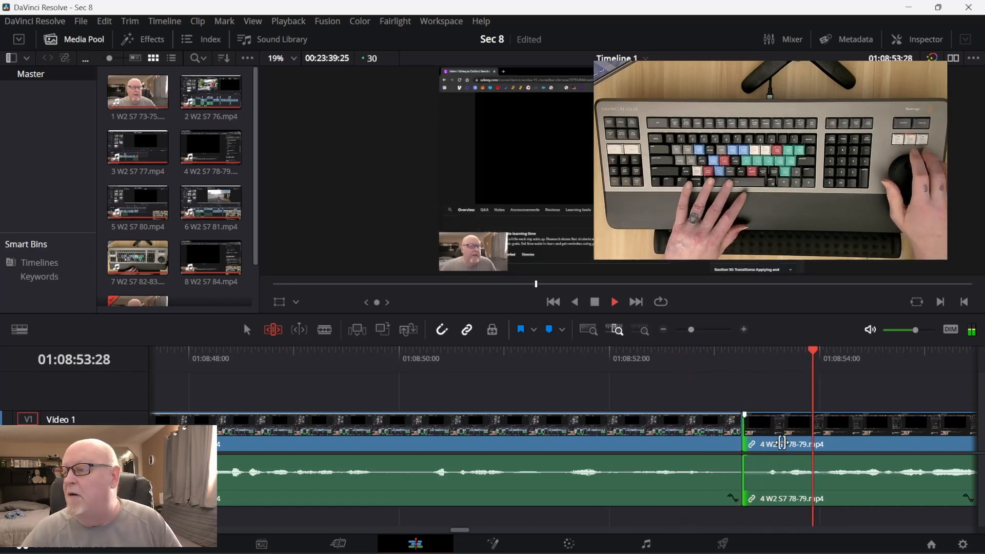
key("space")
Jog back into the third clip's ending and replay the cut, stopping in the fourth clip at 01:08:54:02.
key("Left")
key("Left")
key("Left")
key("Left")
key("Left")
key("Left")
key("Left")
key("Left")
key("Left")
key("Left")
key("Left")
key("Left")
key("Left")
key("Left")
key("Left")
key("Left")
key("Left")
key("Left")
key("Left")
key("Left")
key("Left")
key("Left")
key("Left")
key("Left")
key("Left")
key("Left")
key("Left")
key("Left")
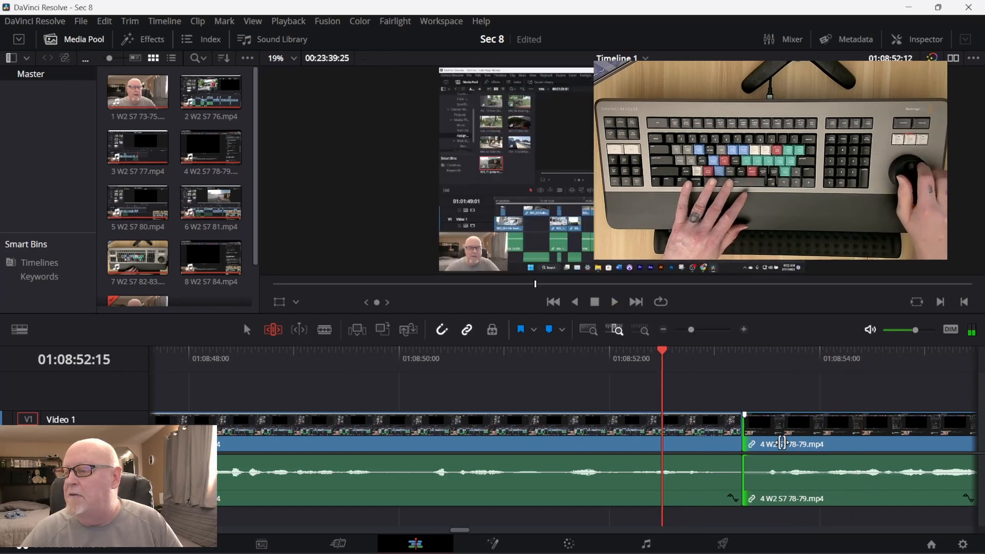
key("space")
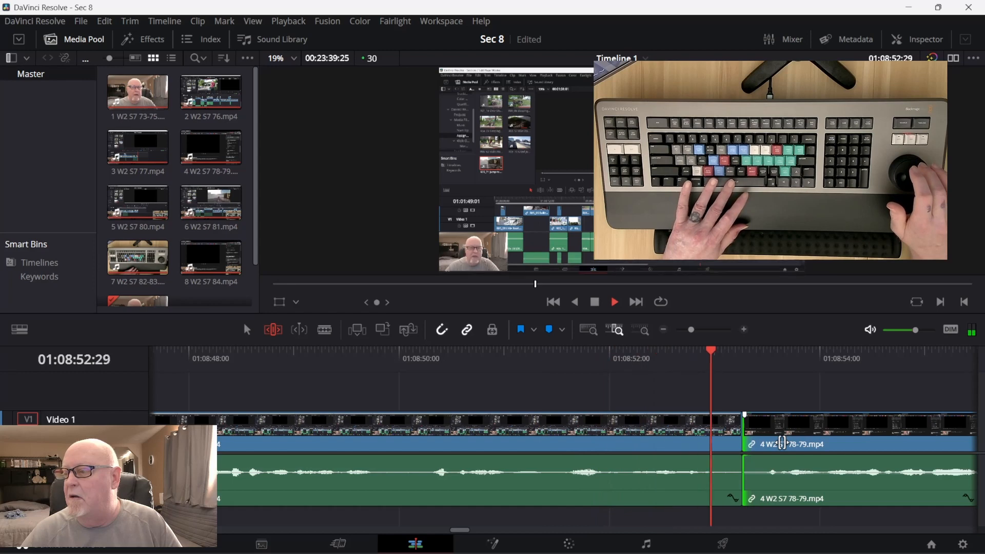
key("space")
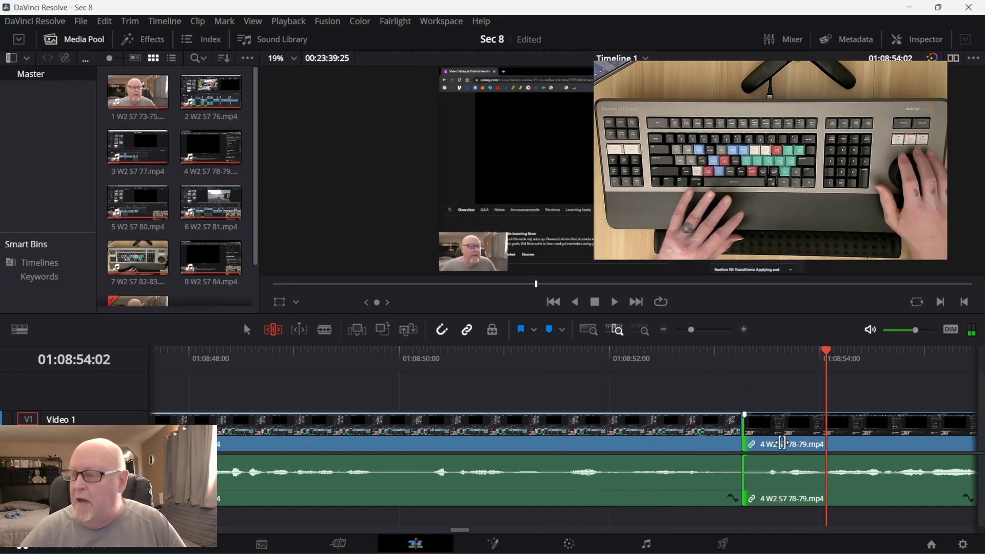